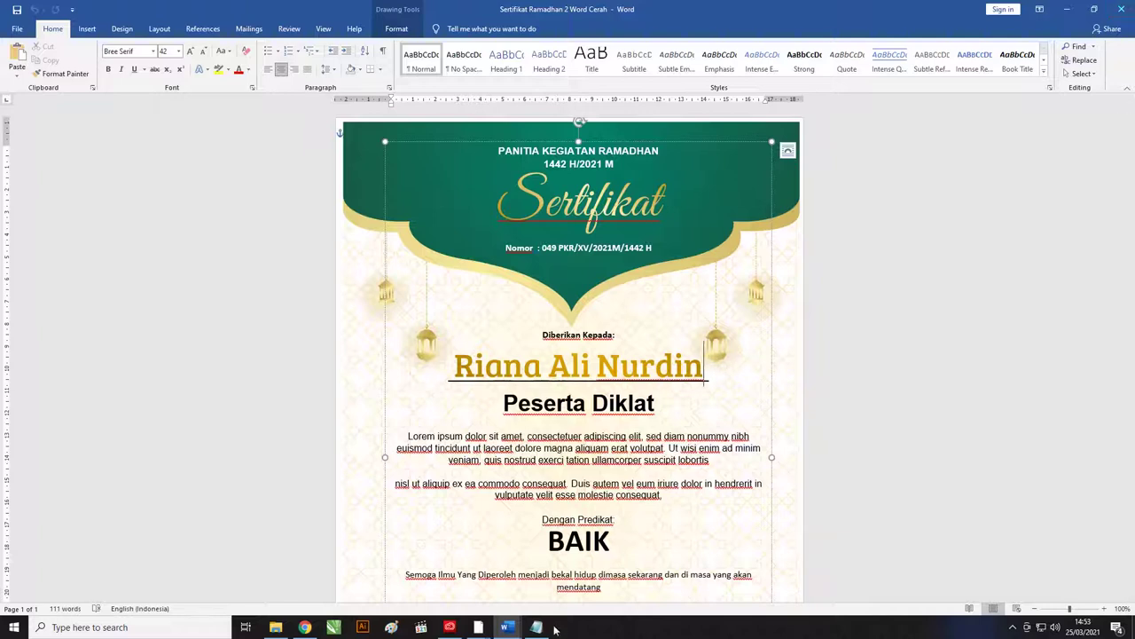
Compare the Full Color and Cerah certificate documents, then show the Sertifikat Ramadhan 2 Word folder
{"action": "left_click", "coordinate": [575, 566]}
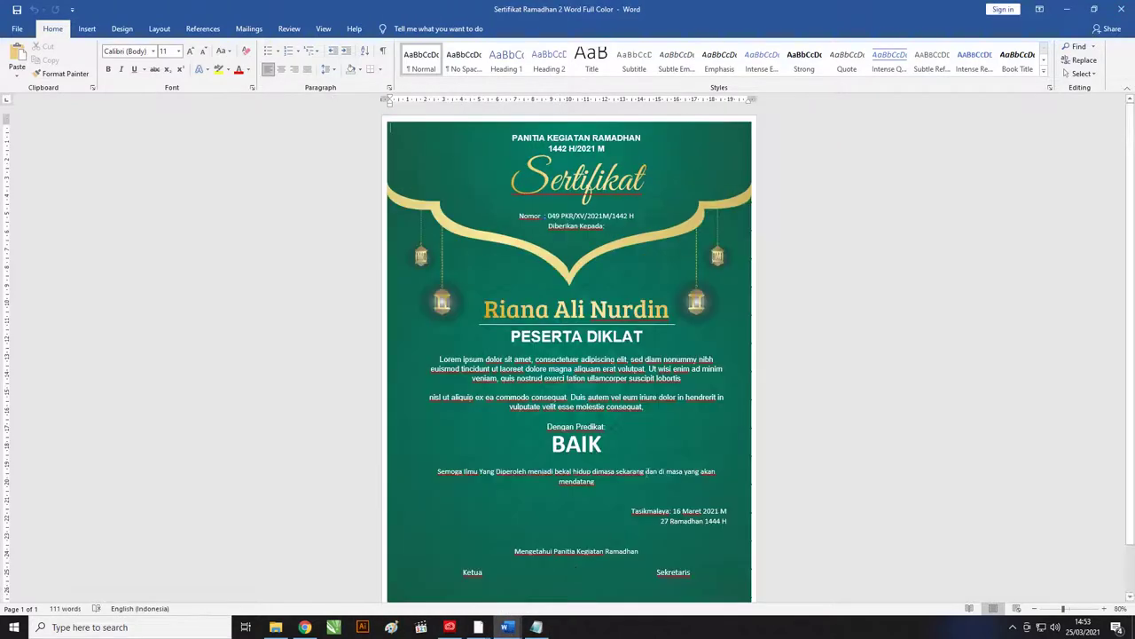
{"action": "mouse_move", "coordinate": [506, 627]}
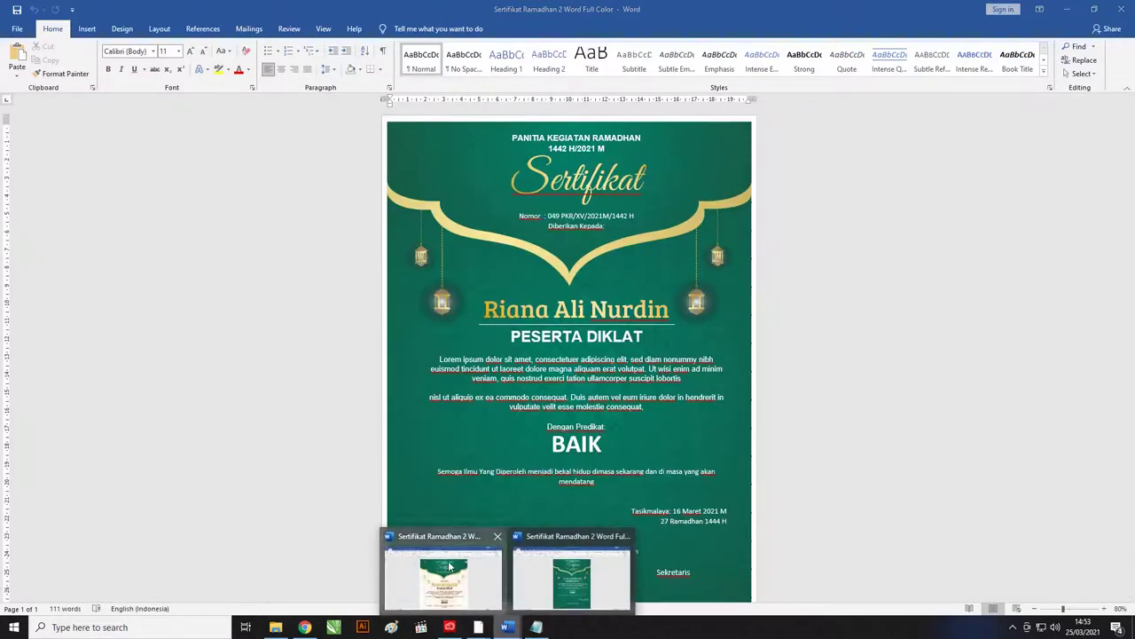
{"action": "left_click", "coordinate": [451, 566]}
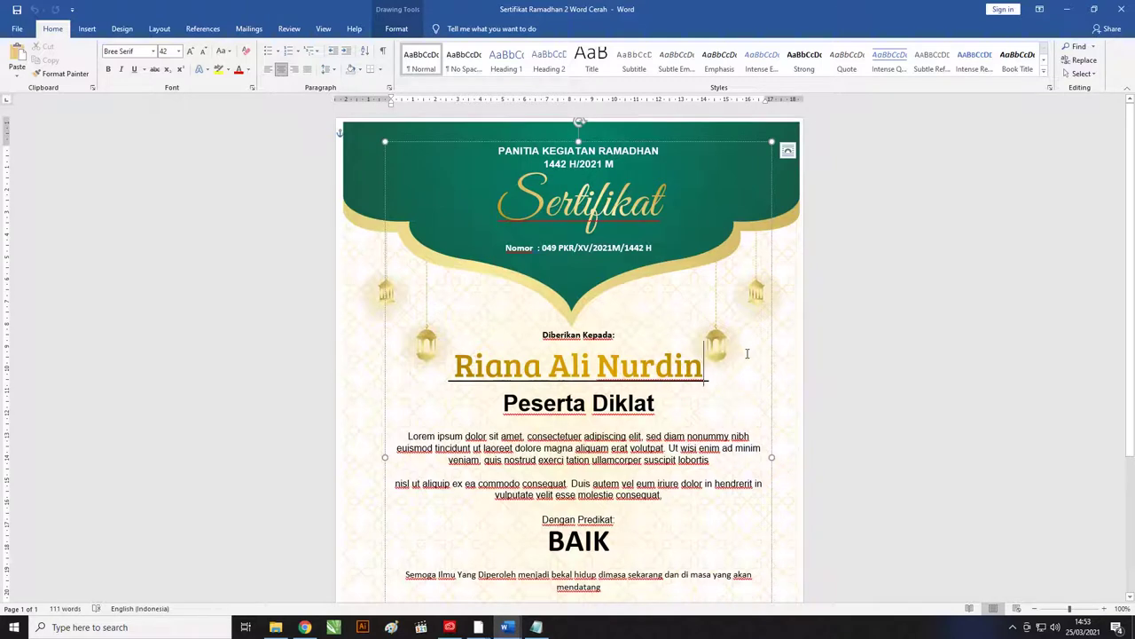
{"action": "left_click", "coordinate": [276, 627]}
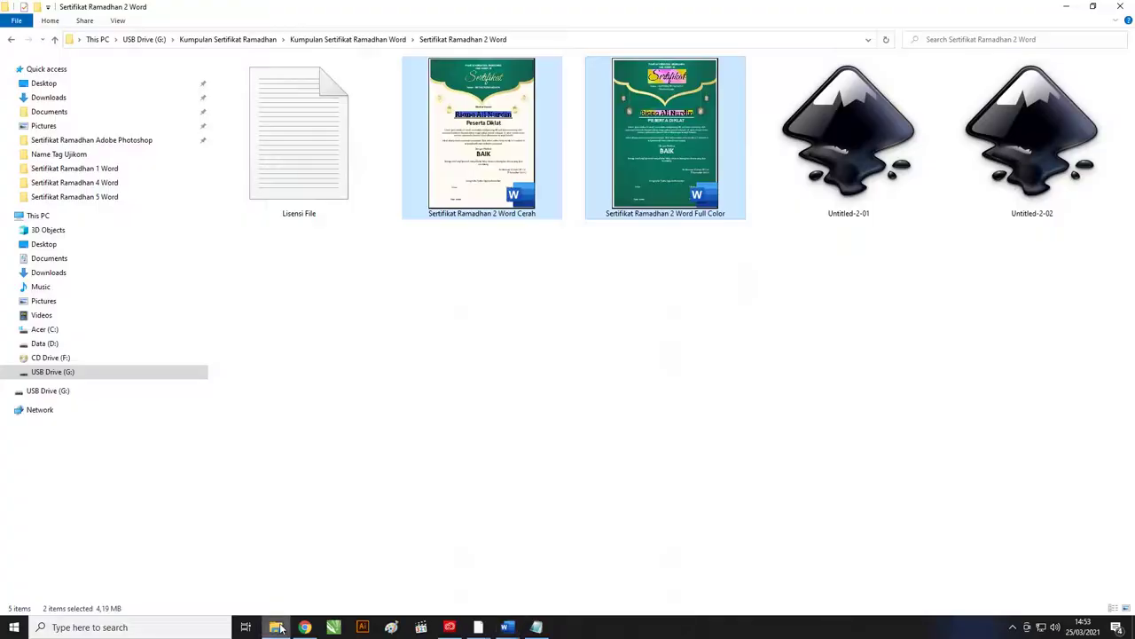
Review the Untitled-2-01 and Untitled-2-02 files as extra large icons, then return to the Full Color certificate
{"action": "left_click", "coordinate": [702, 365]}
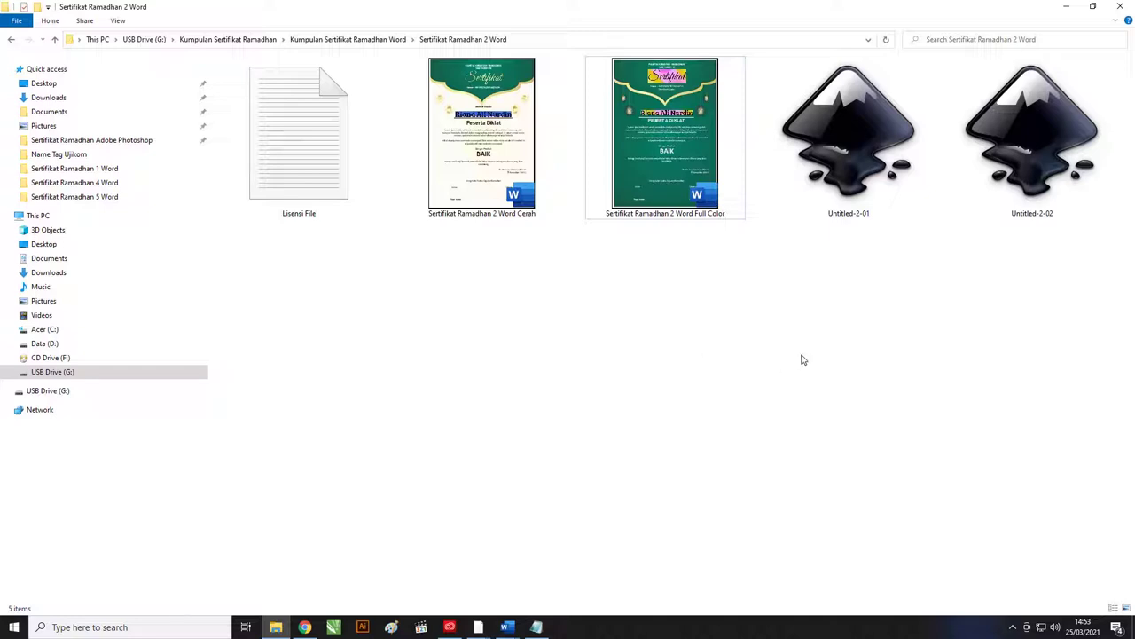
{"action": "right_click", "coordinate": [525, 337]}
{"action": "mouse_move", "coordinate": [553, 345]}
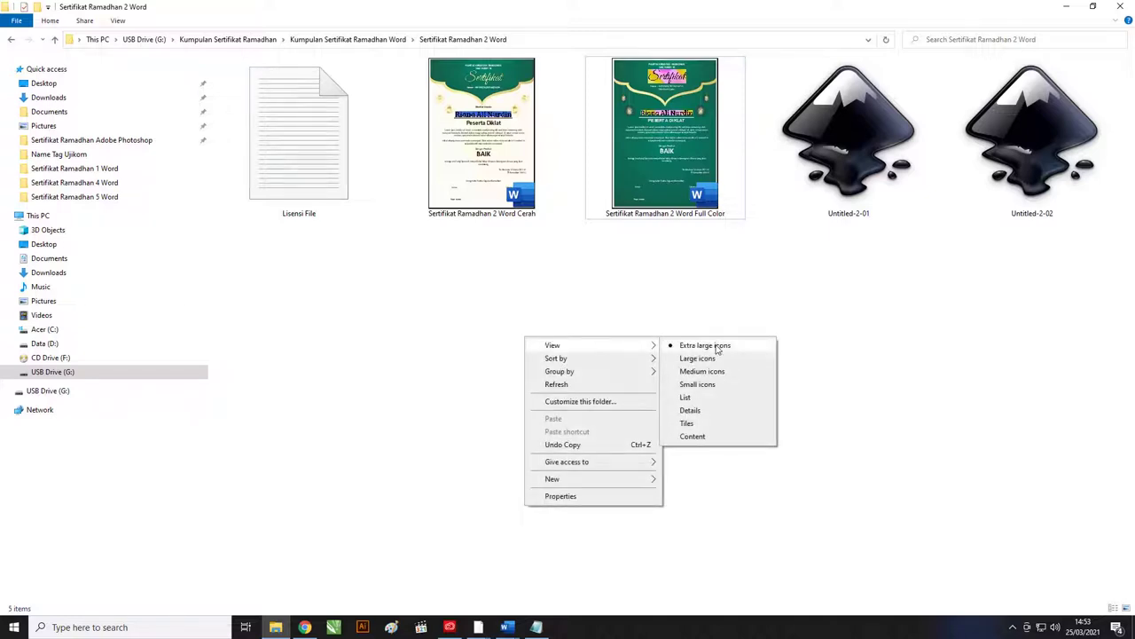
{"action": "left_click", "coordinate": [716, 347]}
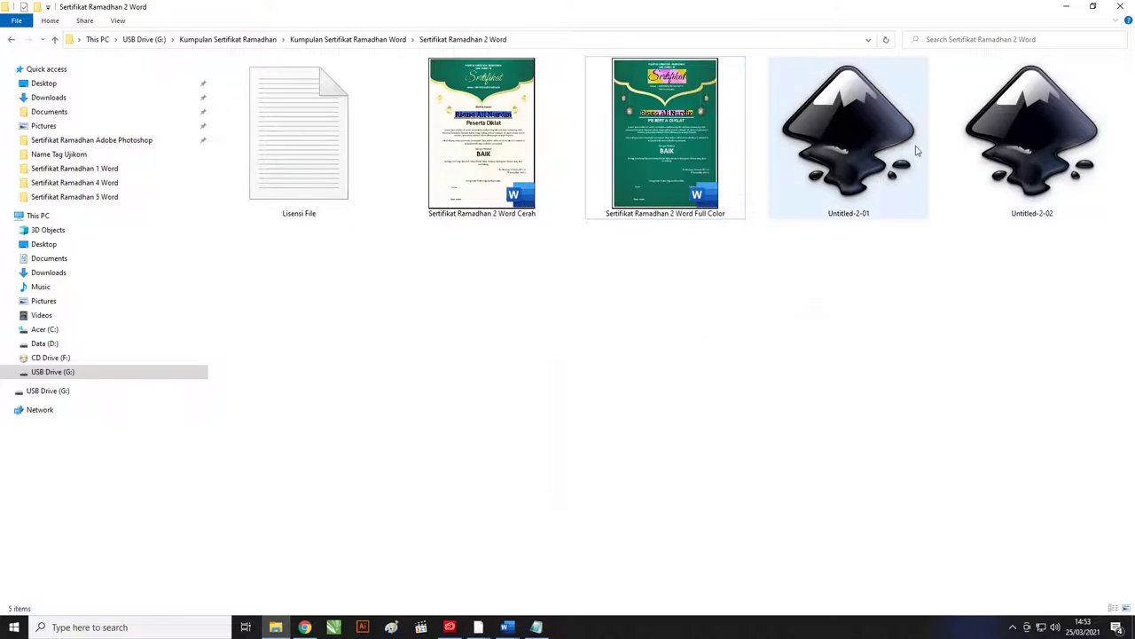
{"action": "left_click", "coordinate": [922, 111]}
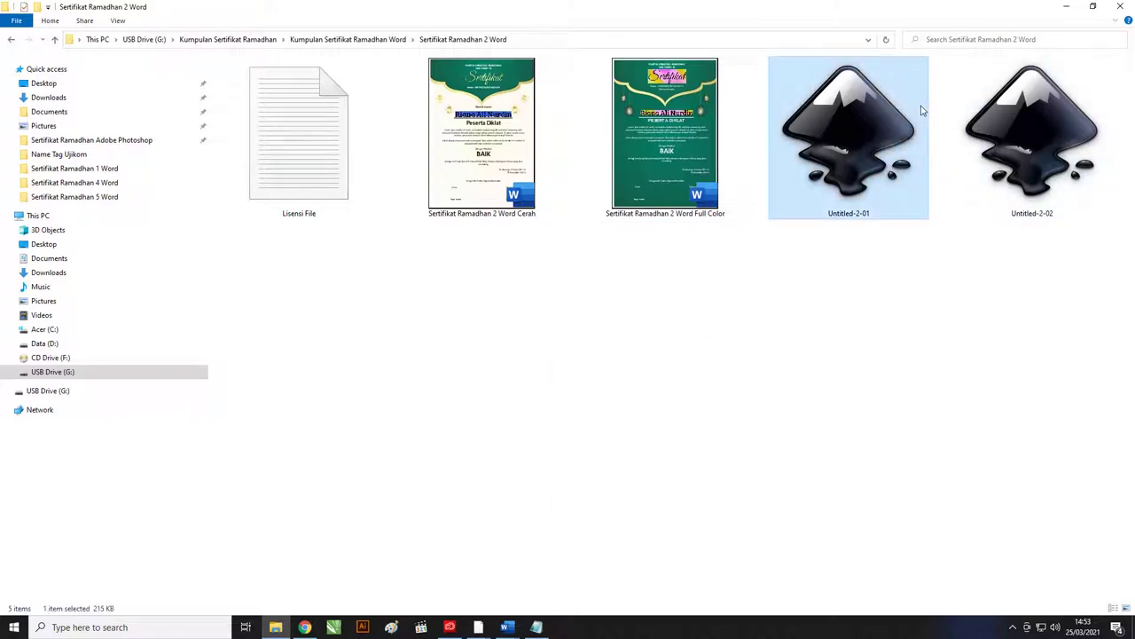
{"action": "left_click", "coordinate": [1018, 135], "text": "ctrl"}
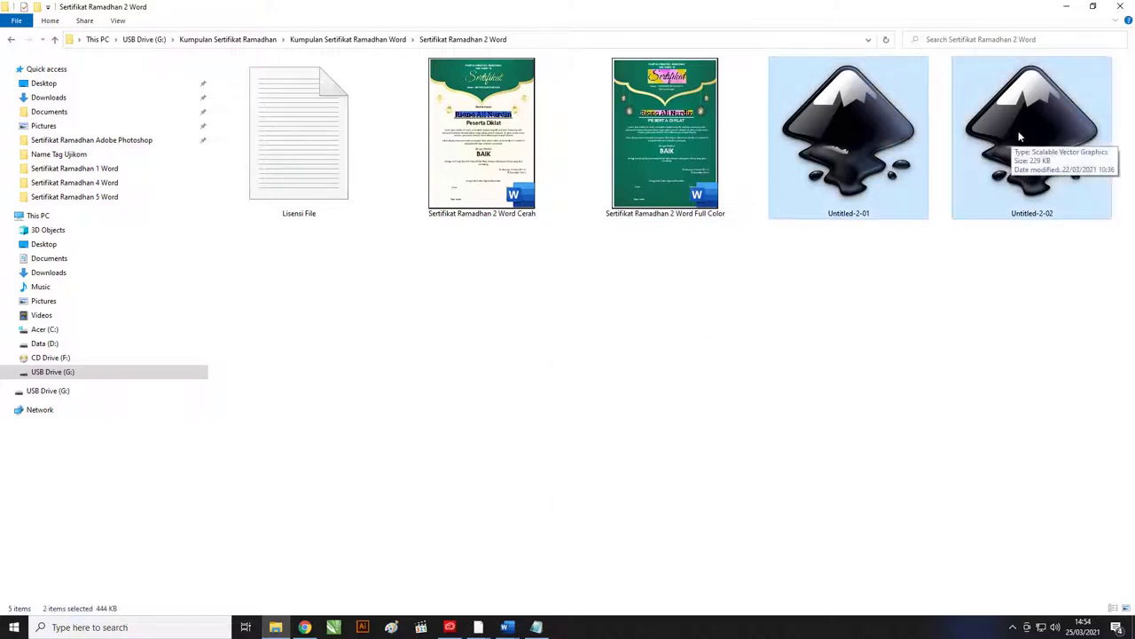
{"action": "left_click", "coordinate": [904, 299]}
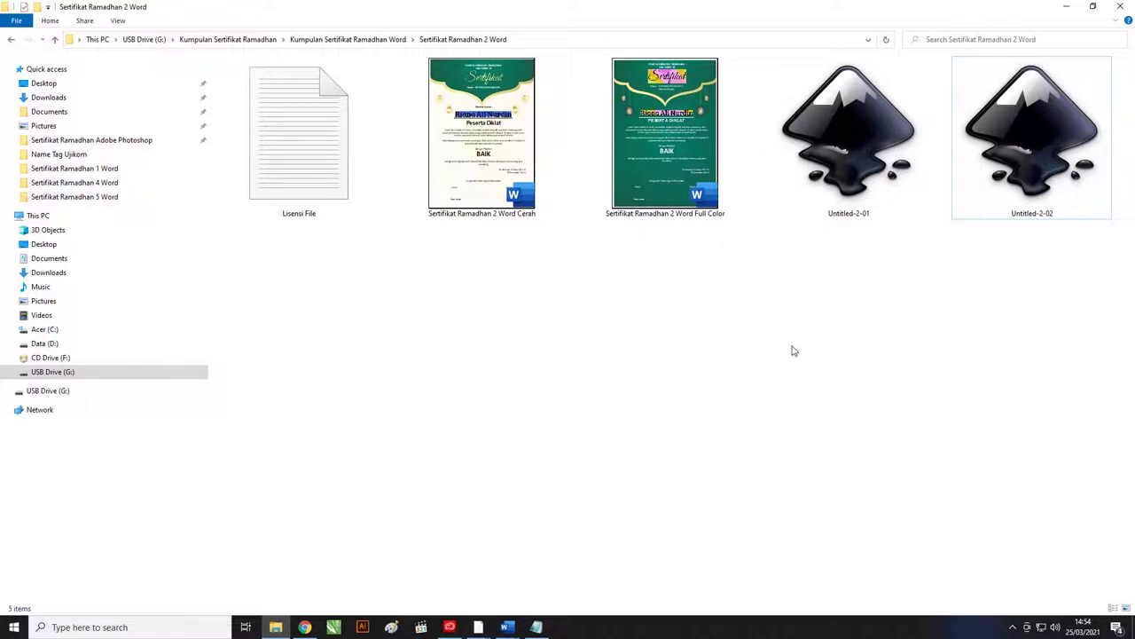
{"action": "left_click", "coordinate": [506, 627]}
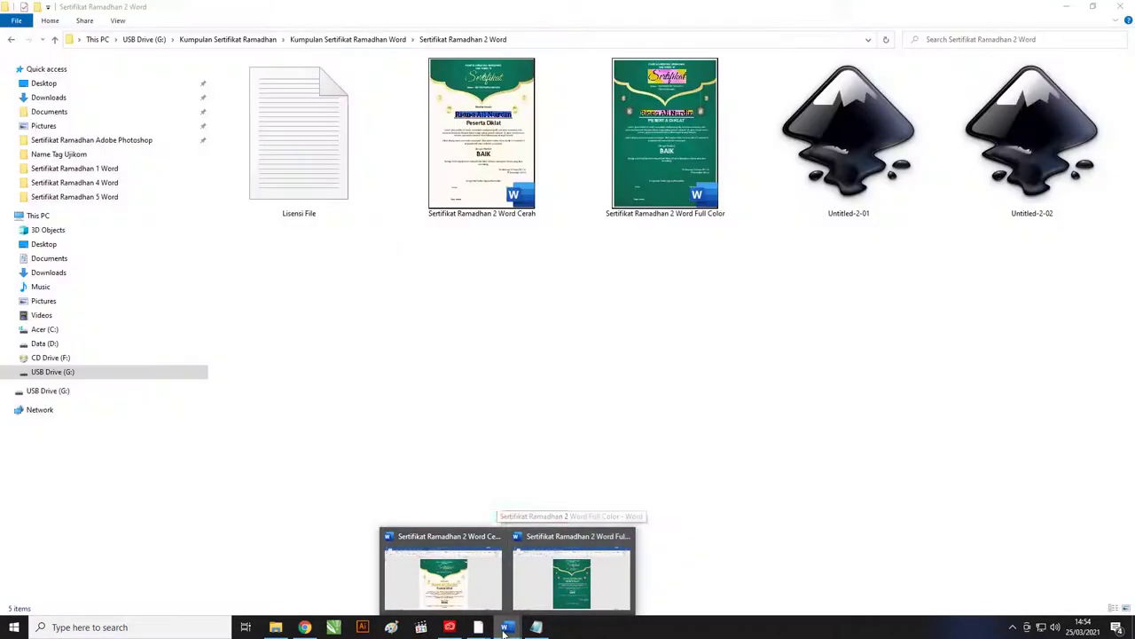
{"action": "mouse_move", "coordinate": [505, 627]}
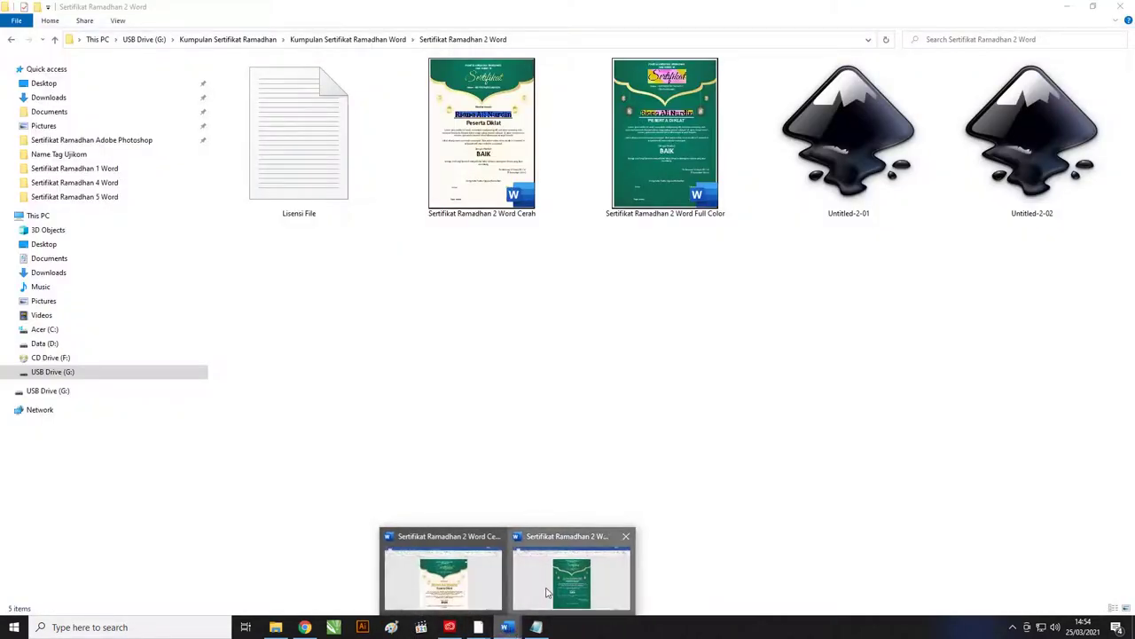
{"action": "left_click", "coordinate": [549, 592]}
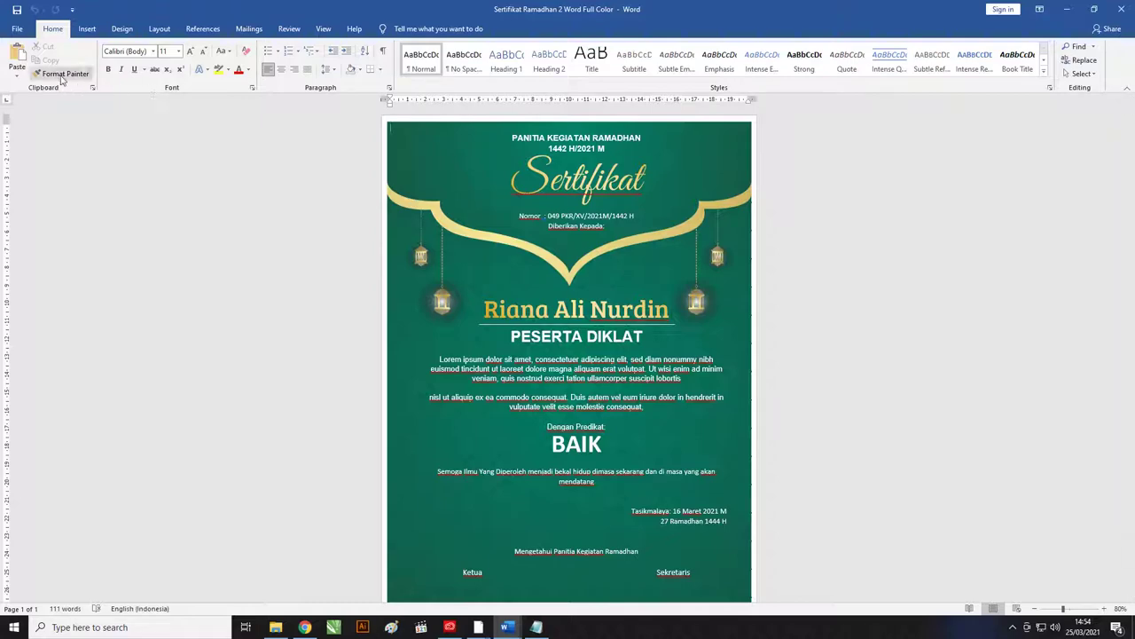
Create a new blank document
{"action": "left_click", "coordinate": [17, 28]}
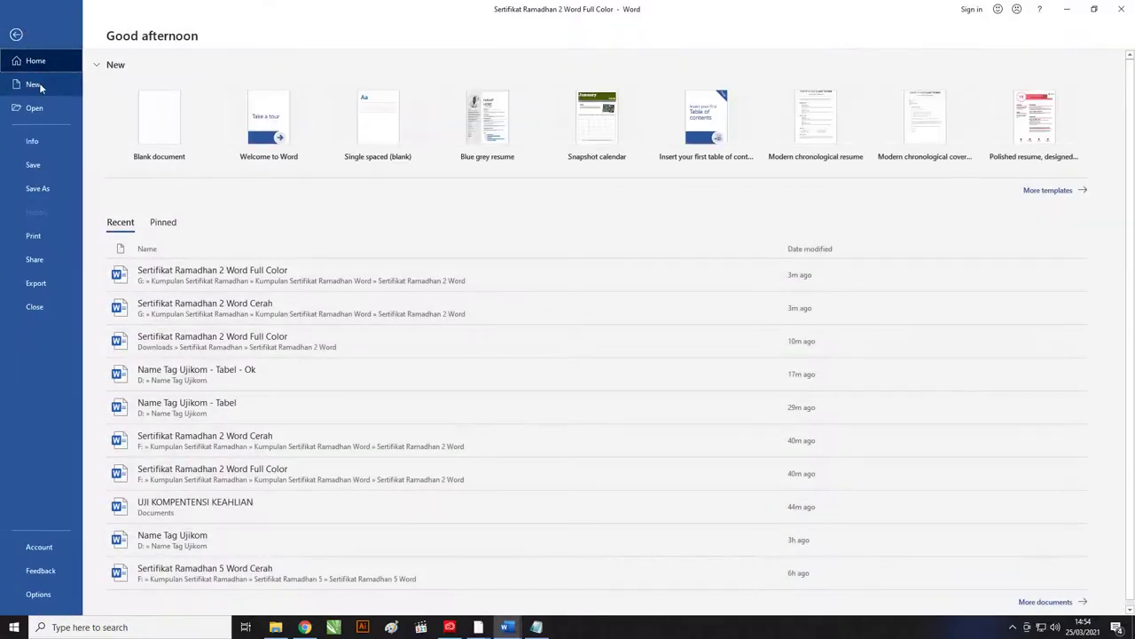
{"action": "left_click", "coordinate": [39, 85]}
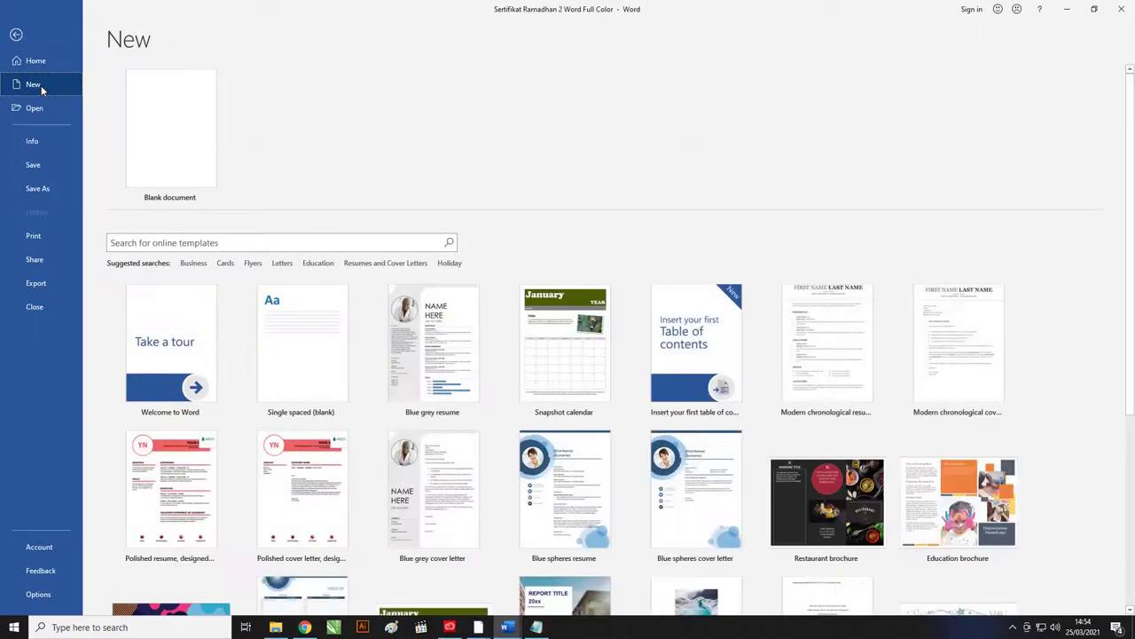
{"action": "left_click", "coordinate": [159, 91]}
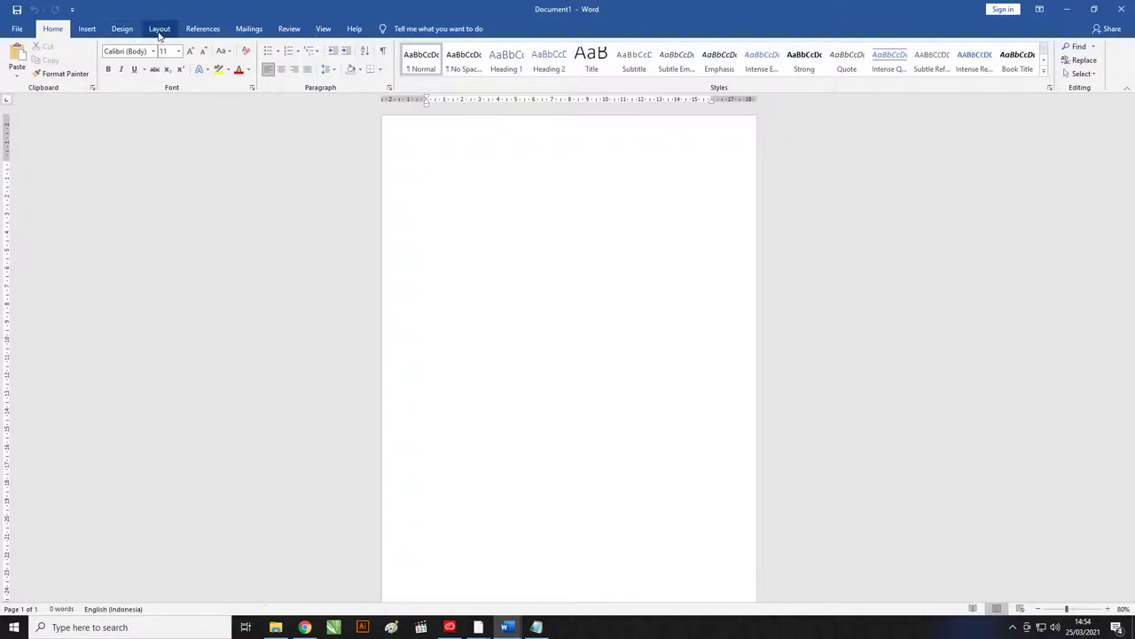
Set the page size to A4 and bring up the margin presets
{"action": "left_click", "coordinate": [160, 31]}
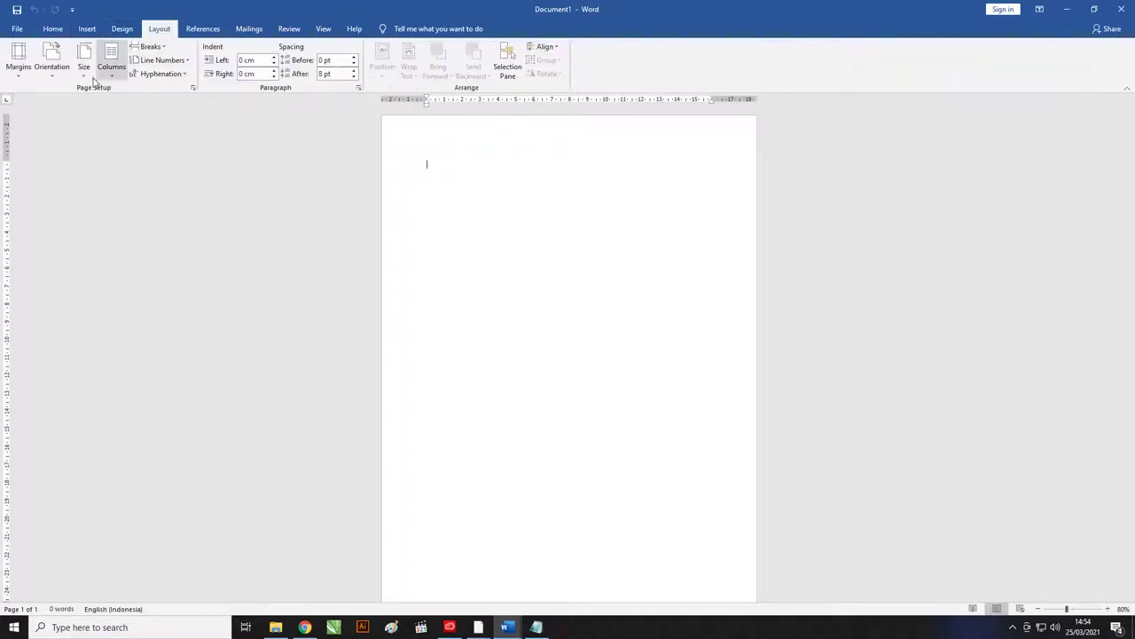
{"action": "left_click", "coordinate": [84, 71]}
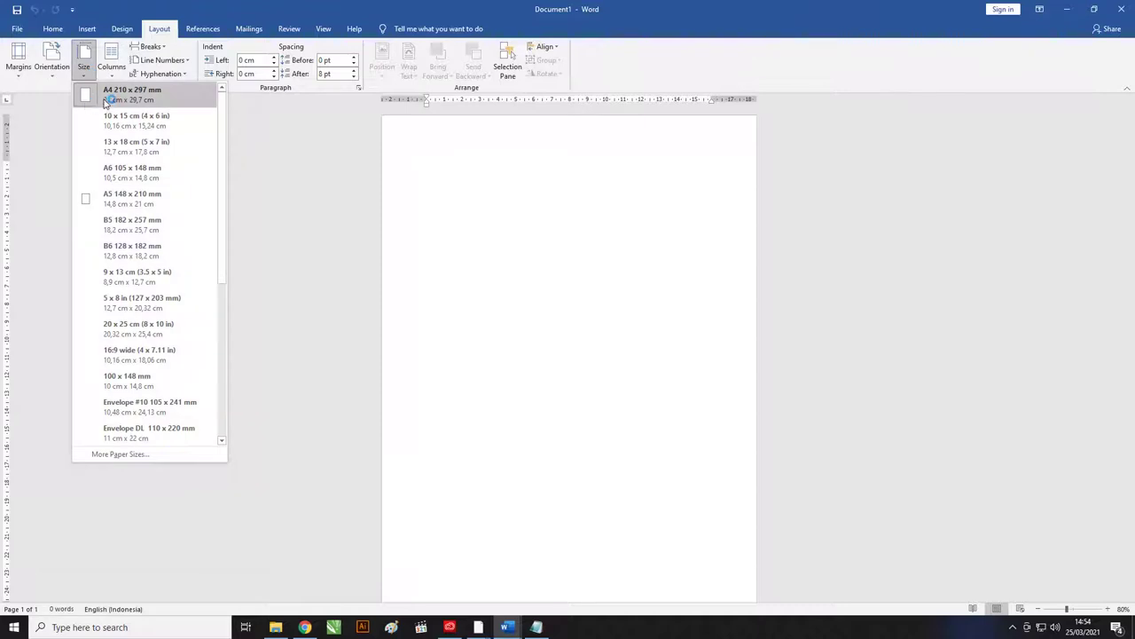
{"action": "left_click", "coordinate": [104, 98]}
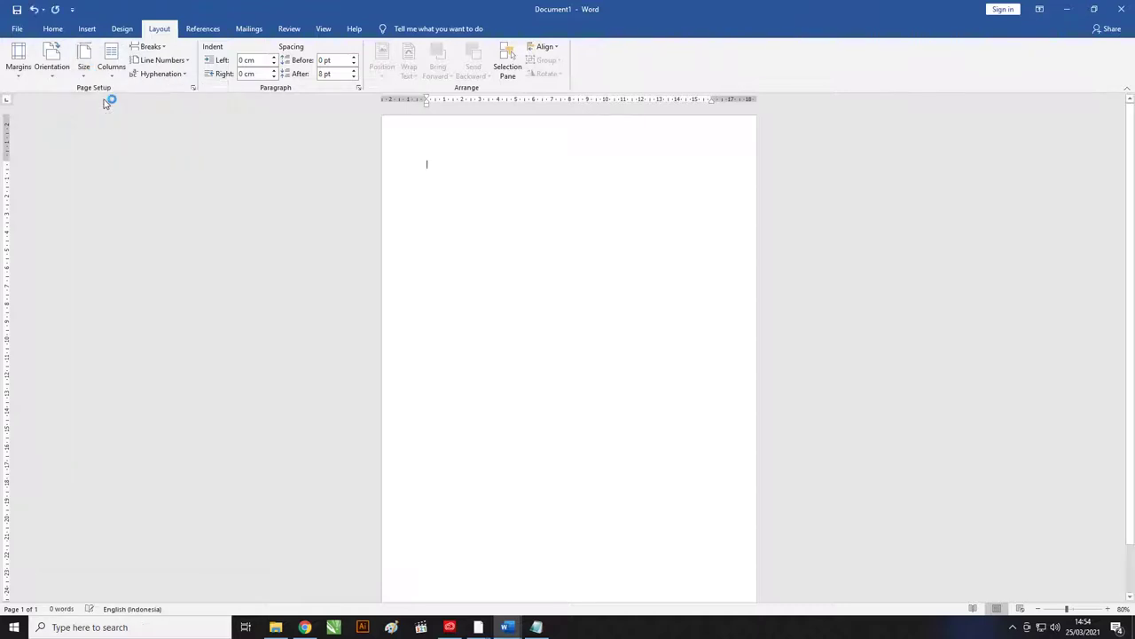
{"action": "left_click", "coordinate": [32, 75]}
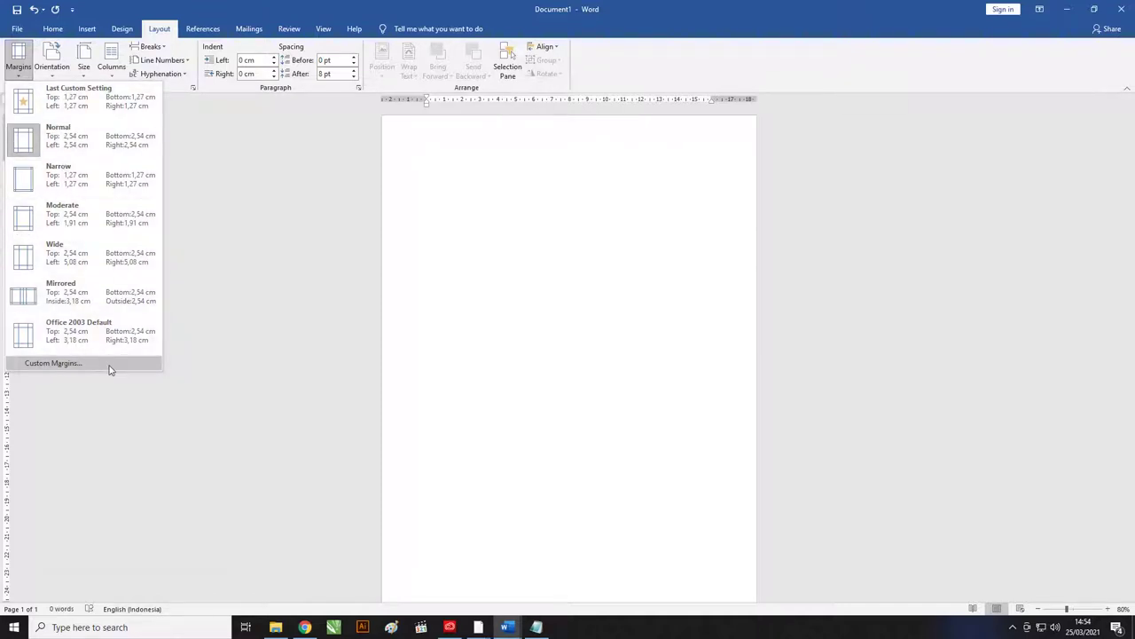
In Custom Margins, set the Top margin to 0,5 cm
{"action": "left_click", "coordinate": [53, 363]}
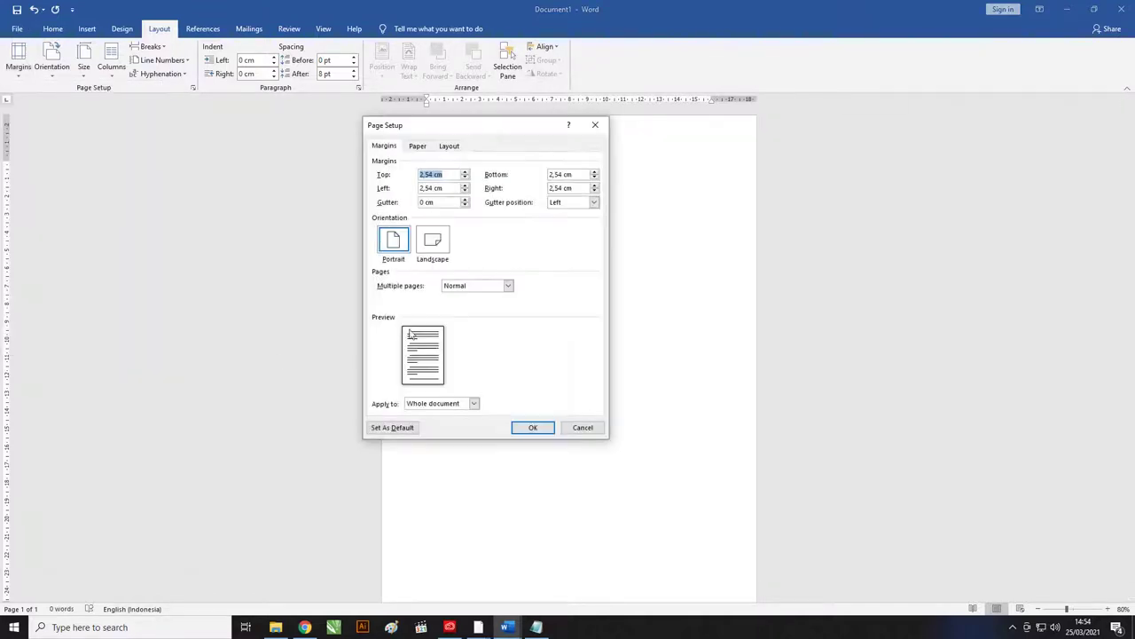
{"action": "left_click", "coordinate": [444, 174]}
{"action": "left_click_drag", "start_coordinate": [443, 176], "coordinate": [373, 176]}
{"action": "left_click_drag", "start_coordinate": [431, 126], "coordinate": [417, 126]}
{"action": "left_click_drag", "start_coordinate": [441, 175], "coordinate": [360, 172]}
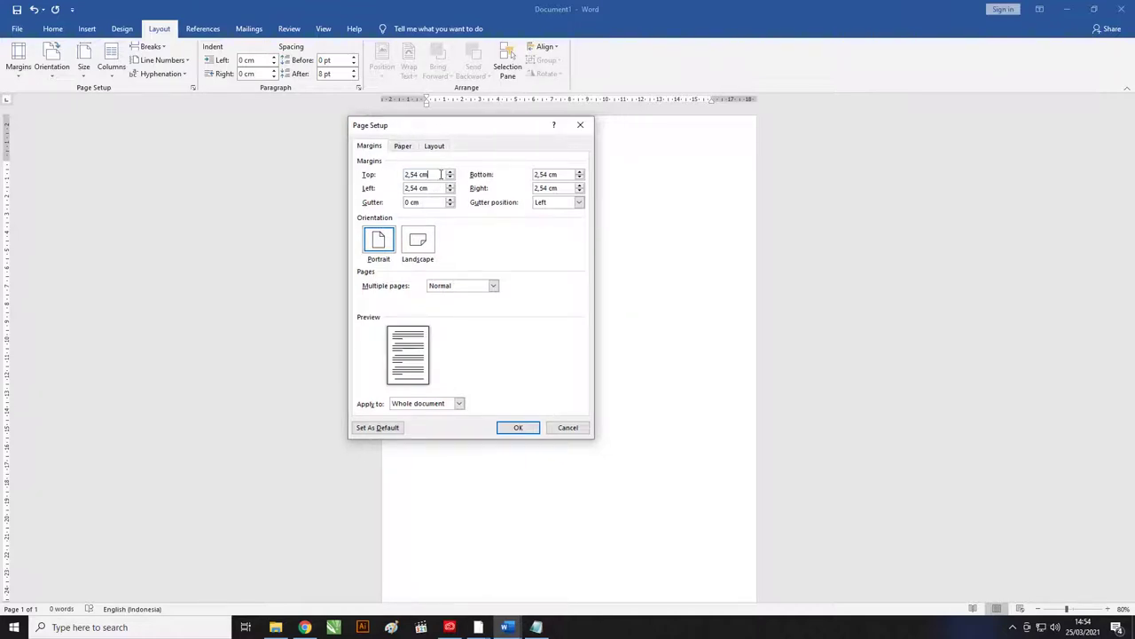
{"action": "type", "text": "0"}
{"action": "type", "text": "c"}
{"action": "left_click_drag", "start_coordinate": [427, 174], "coordinate": [410, 174]}
Copy 0,5 cm into the Left, Bottom and Right margins and apply the settings
{"action": "right_click", "coordinate": [411, 174]}
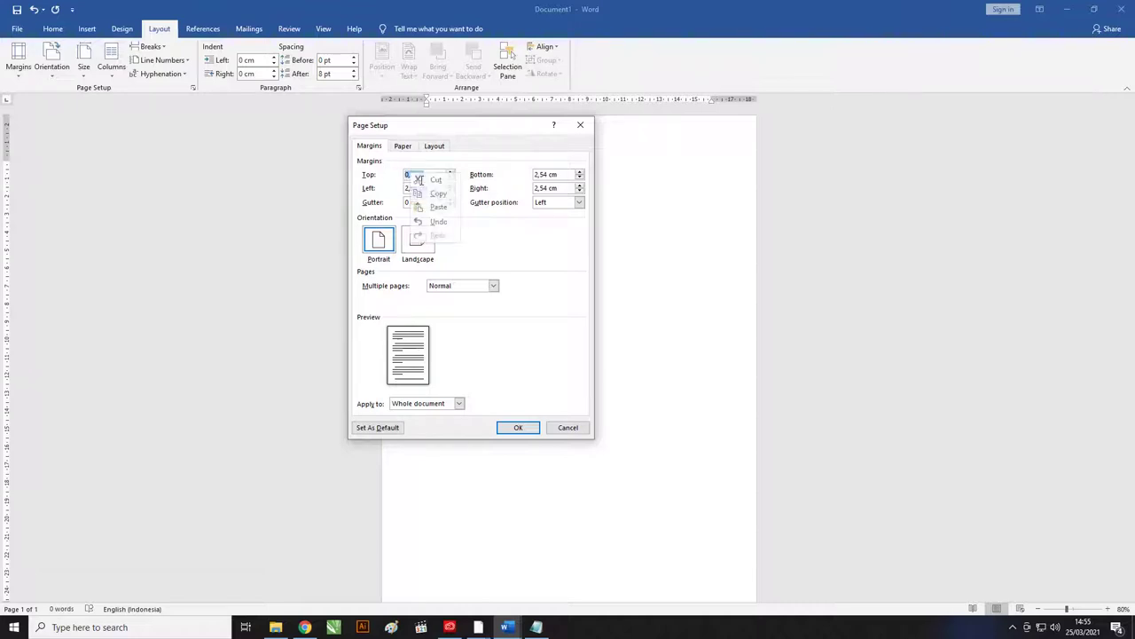
{"action": "left_click", "coordinate": [436, 196]}
{"action": "left_click", "coordinate": [364, 182]}
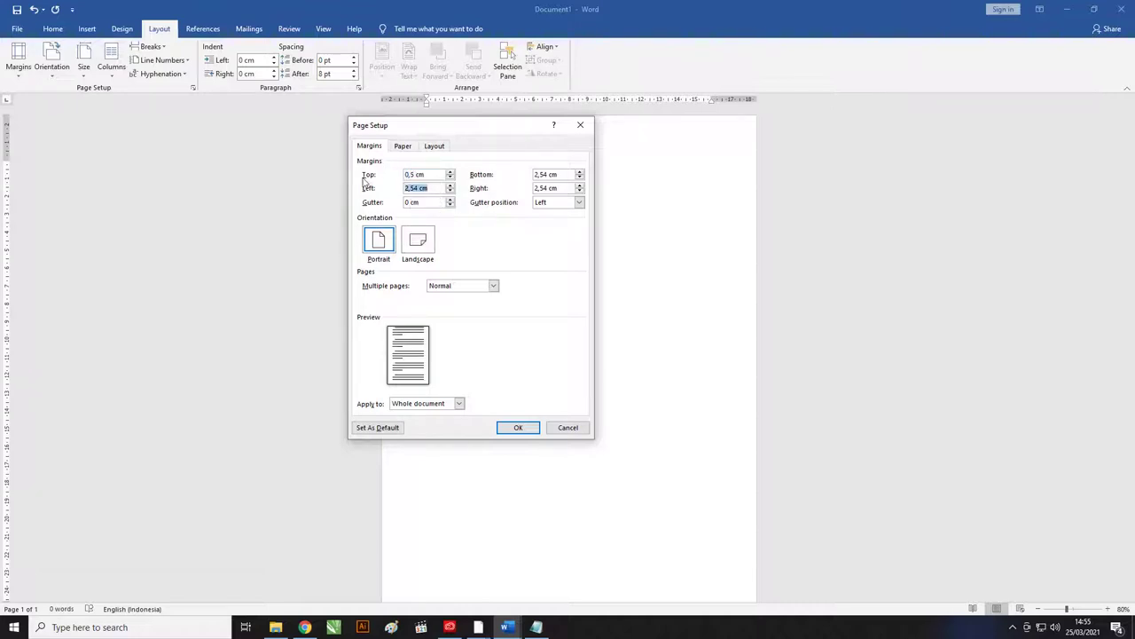
{"action": "key", "text": "ctrl+v"}
{"action": "left_click_drag", "start_coordinate": [567, 174], "coordinate": [533, 173]}
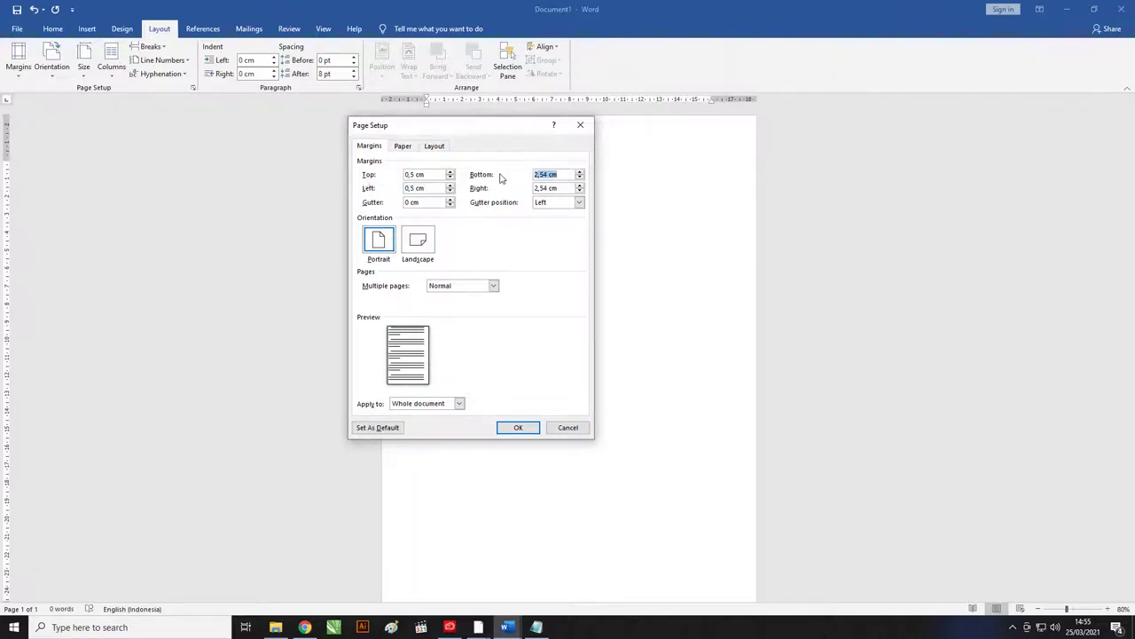
{"action": "key", "text": "ctrl+v"}
{"action": "left_click_drag", "start_coordinate": [569, 188], "coordinate": [533, 188]}
{"action": "key", "text": "ctrl+v"}
{"action": "left_click", "coordinate": [518, 427]}
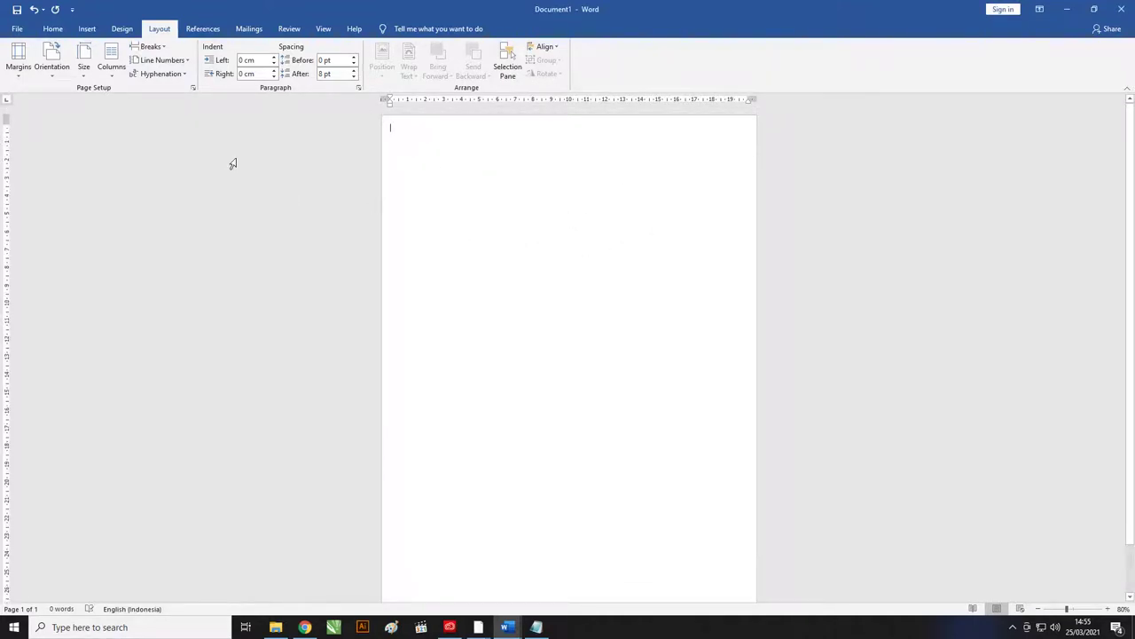
Insert the Untitled-2-01 picture from the Sertifikat Ramadhan 2 Word folder onto the page
{"action": "left_click", "coordinate": [88, 29]}
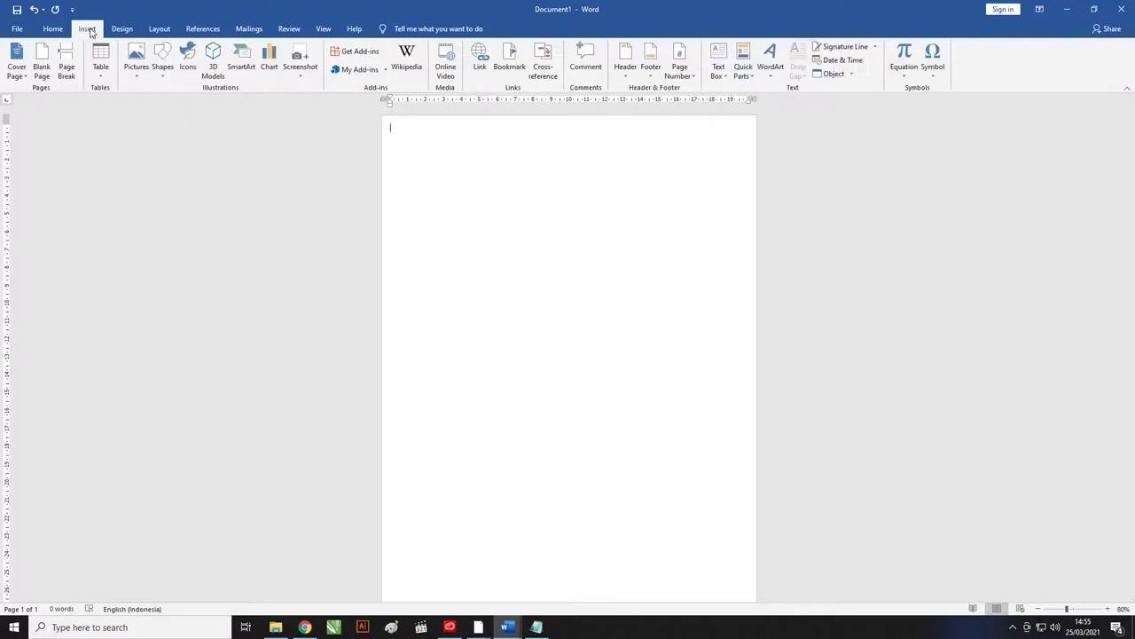
{"action": "left_click", "coordinate": [137, 62]}
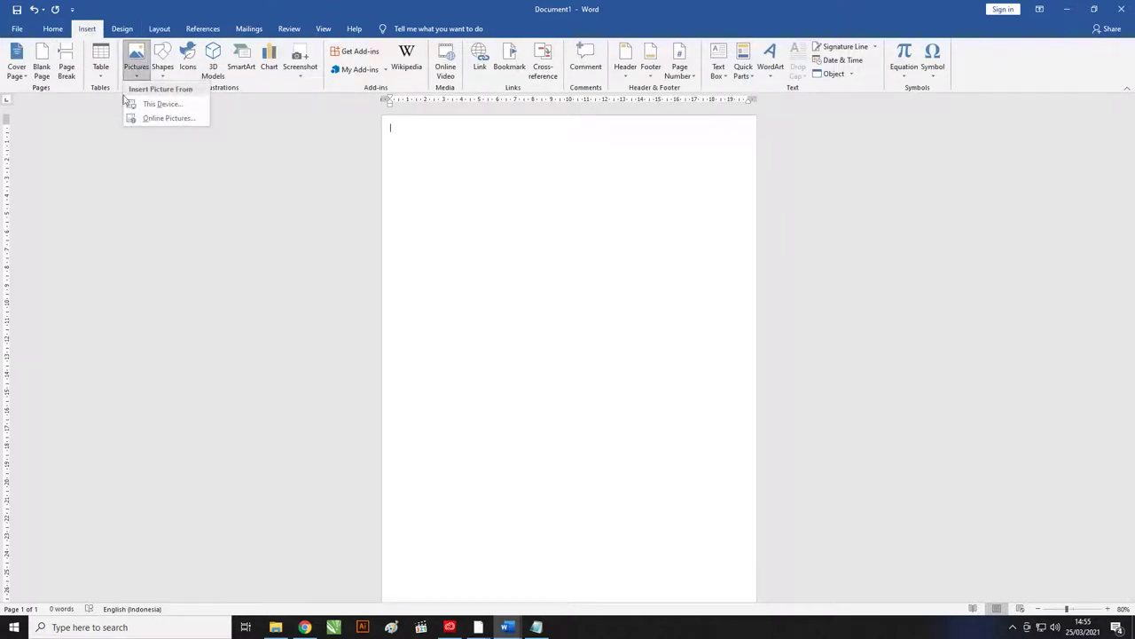
{"action": "left_click", "coordinate": [153, 108]}
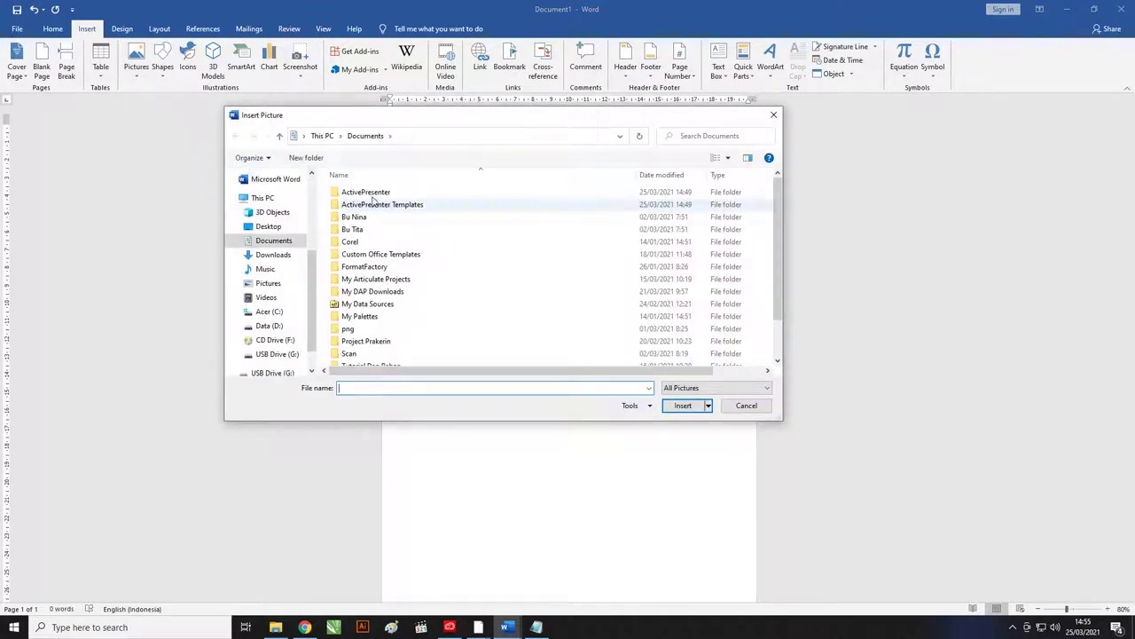
{"action": "scroll", "coordinate": [306, 266], "scroll_direction": "down", "scroll_amount": 1}
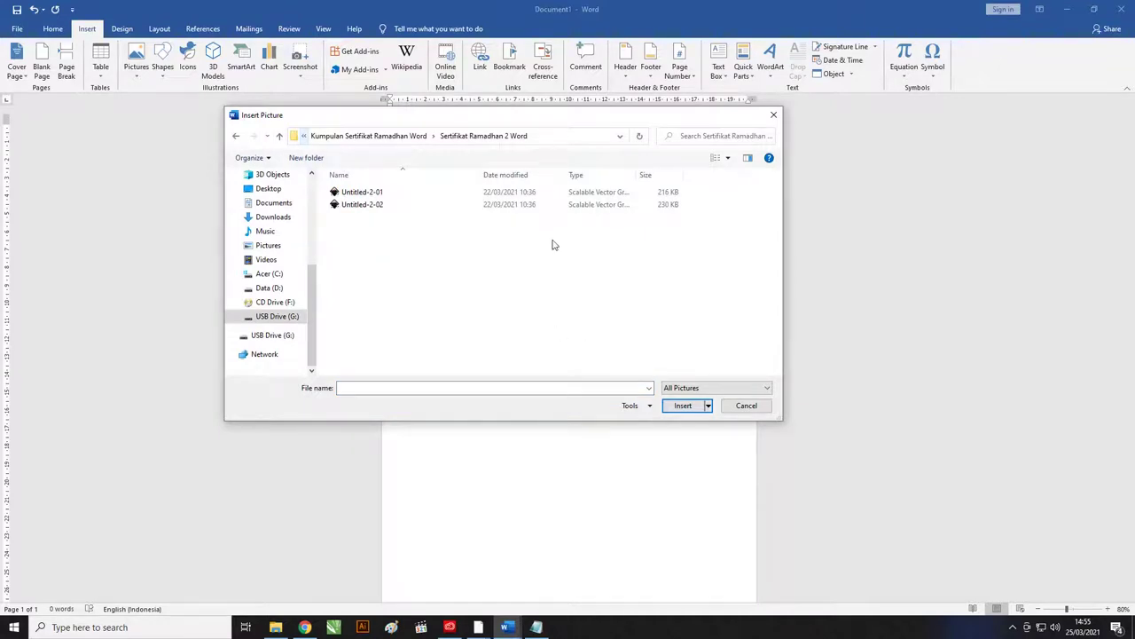
{"action": "left_click", "coordinate": [362, 192]}
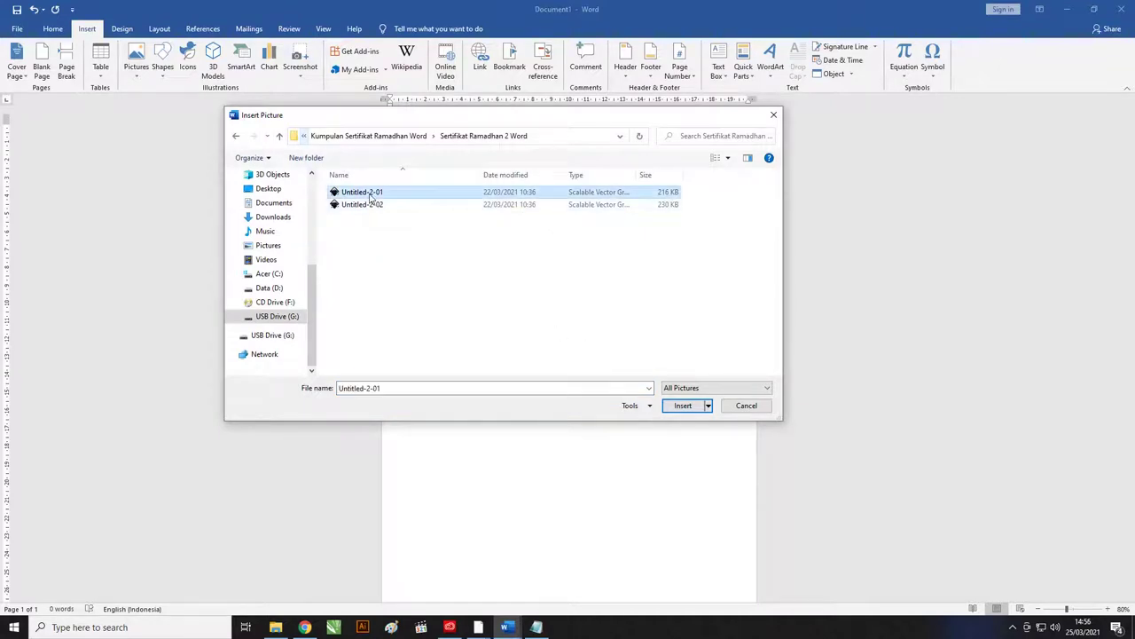
{"action": "left_click", "coordinate": [372, 205]}
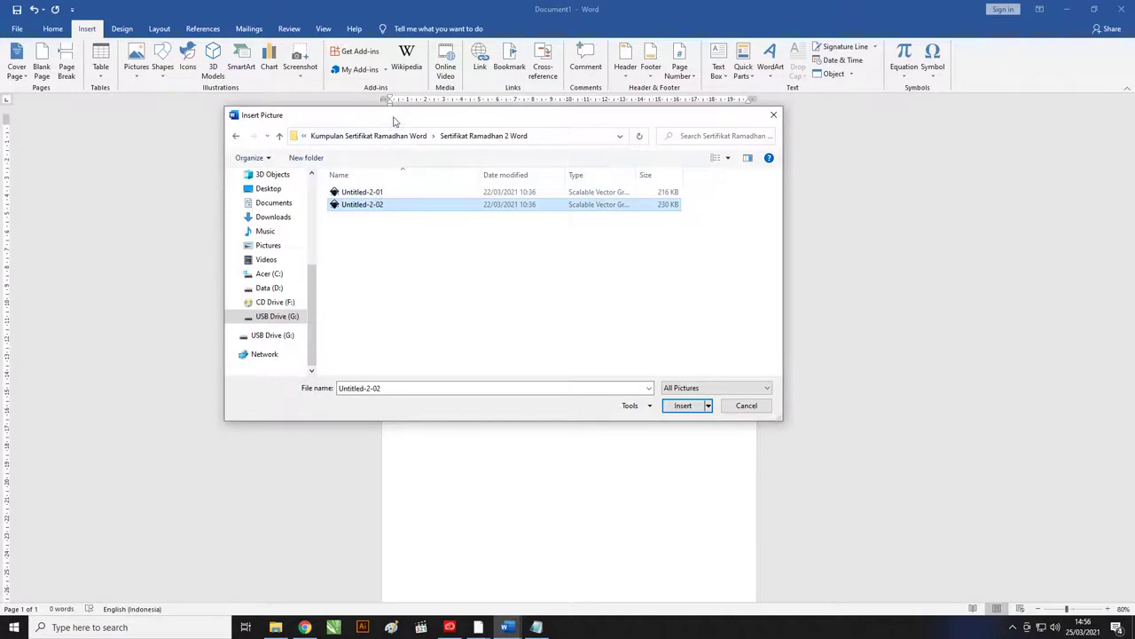
{"action": "left_click", "coordinate": [363, 192]}
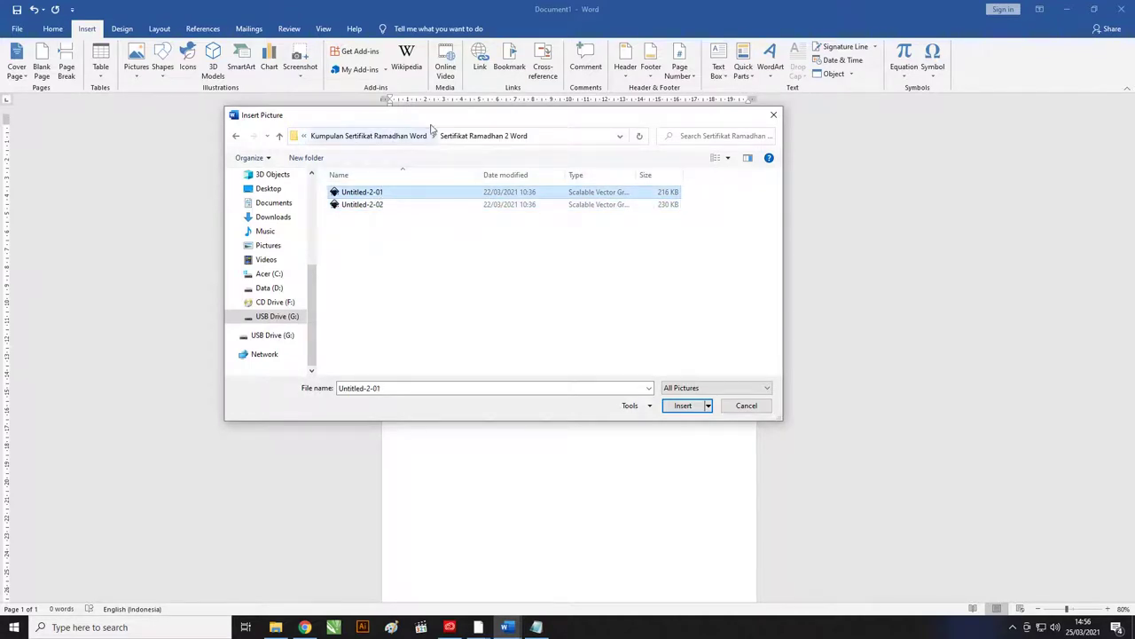
{"action": "left_click_drag", "start_coordinate": [431, 128], "coordinate": [417, 122]}
{"action": "left_click", "coordinate": [334, 207]}
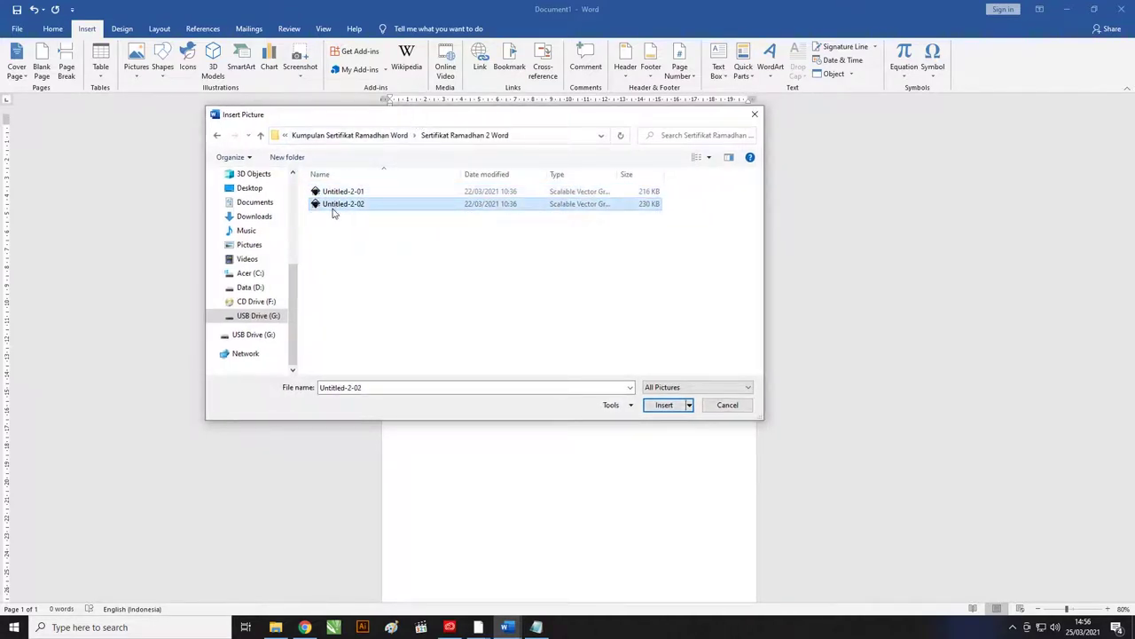
{"action": "left_click", "coordinate": [340, 195]}
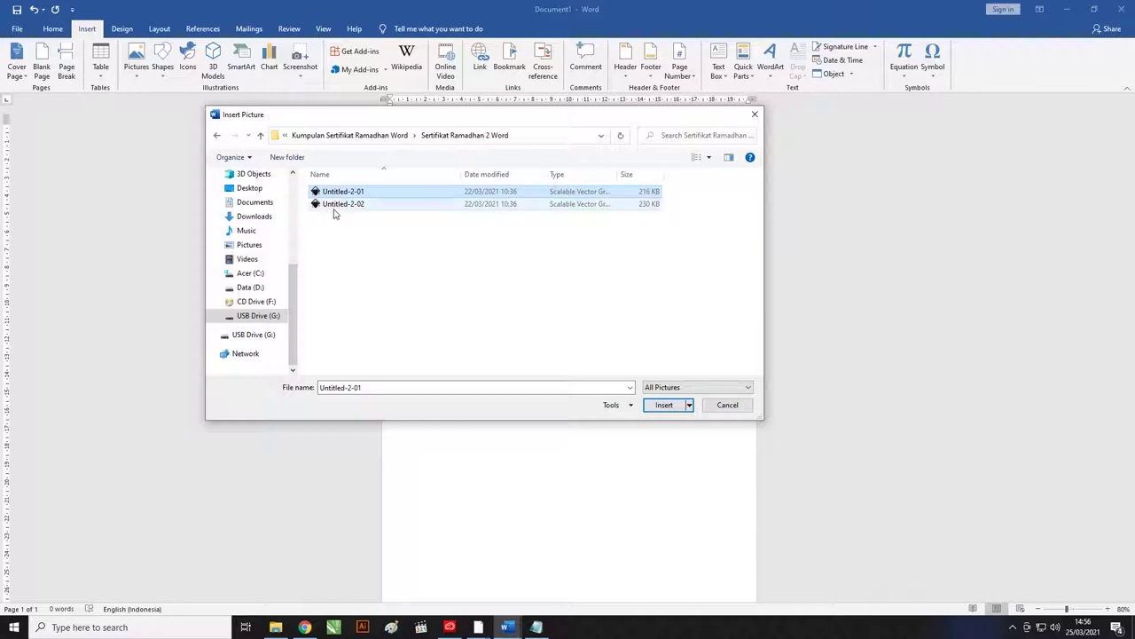
{"action": "left_click", "coordinate": [351, 204]}
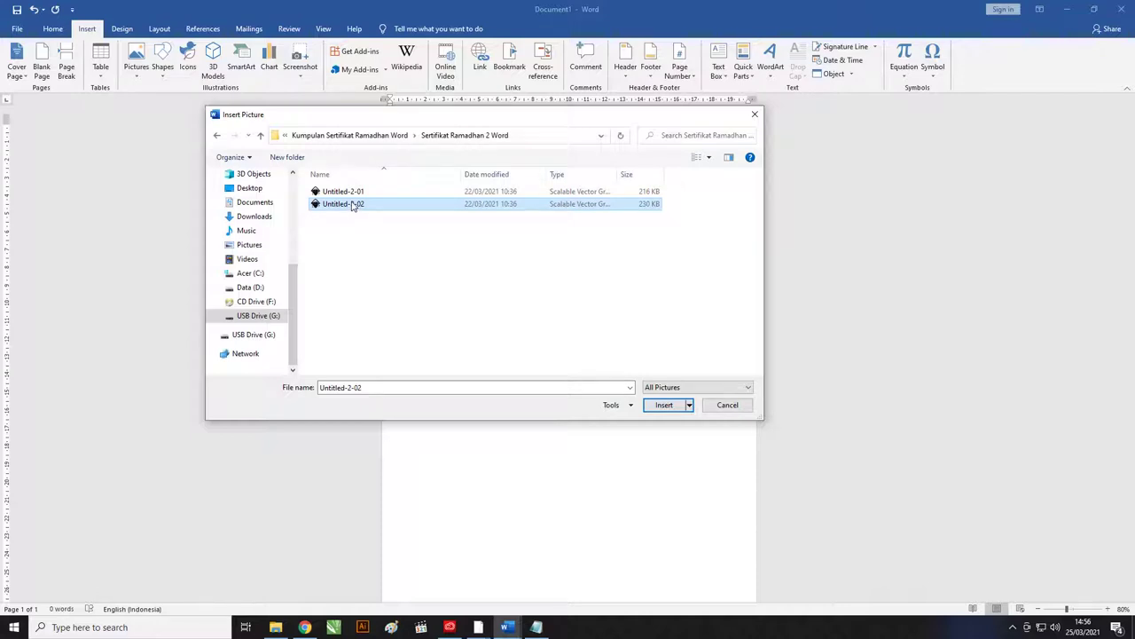
{"action": "left_click", "coordinate": [355, 191]}
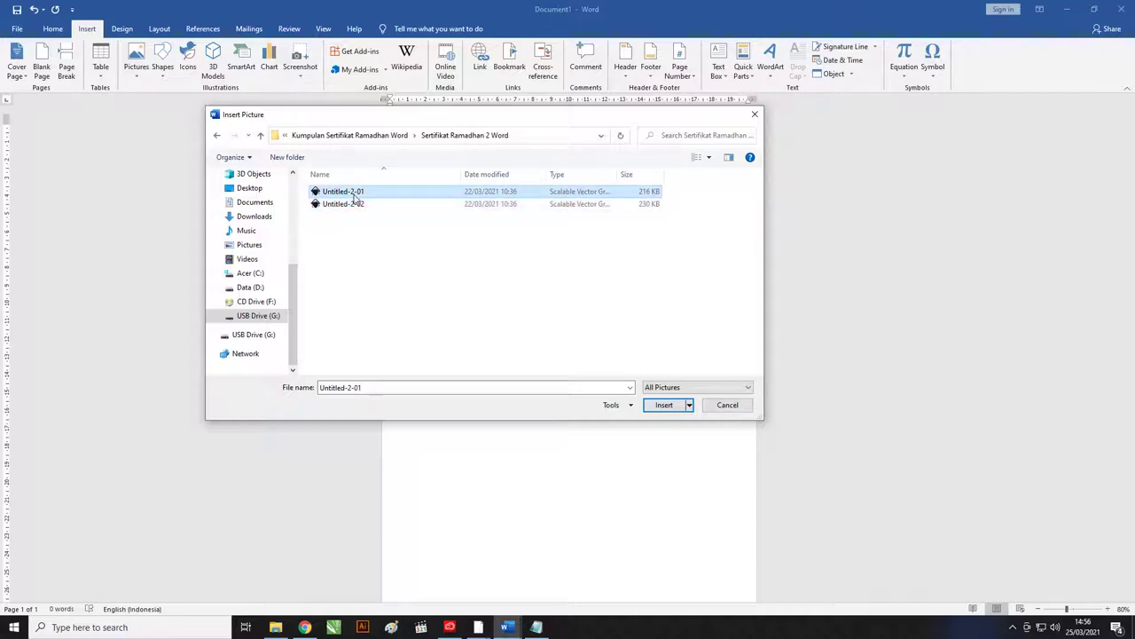
{"action": "left_click", "coordinate": [663, 407]}
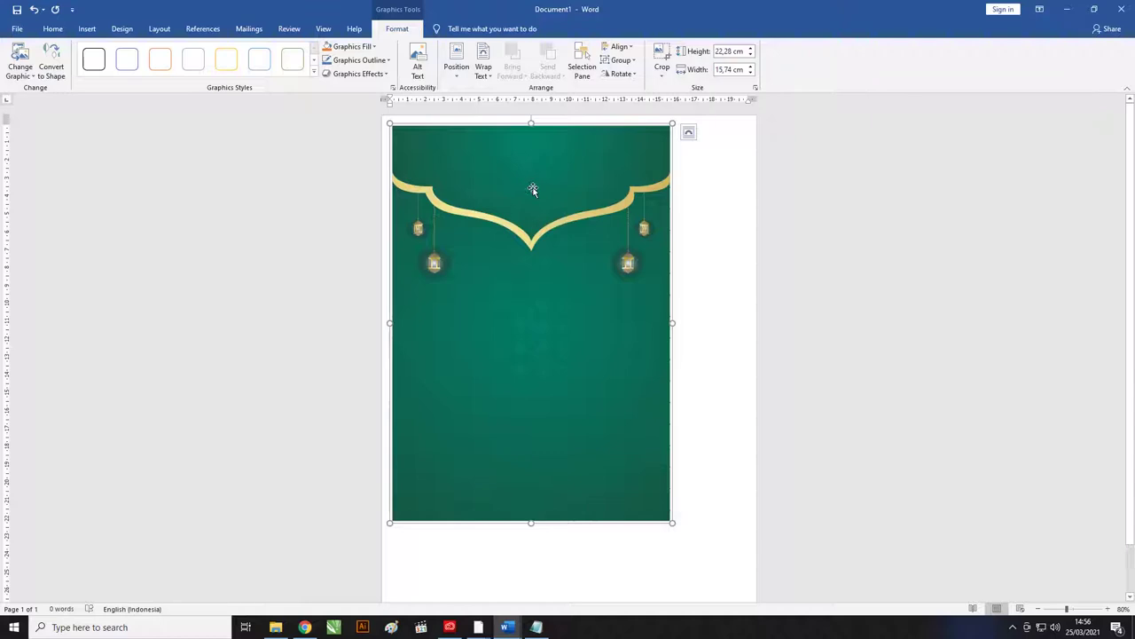
Set the background picture's height to 29,7 cm
{"action": "double_click", "coordinate": [721, 52]}
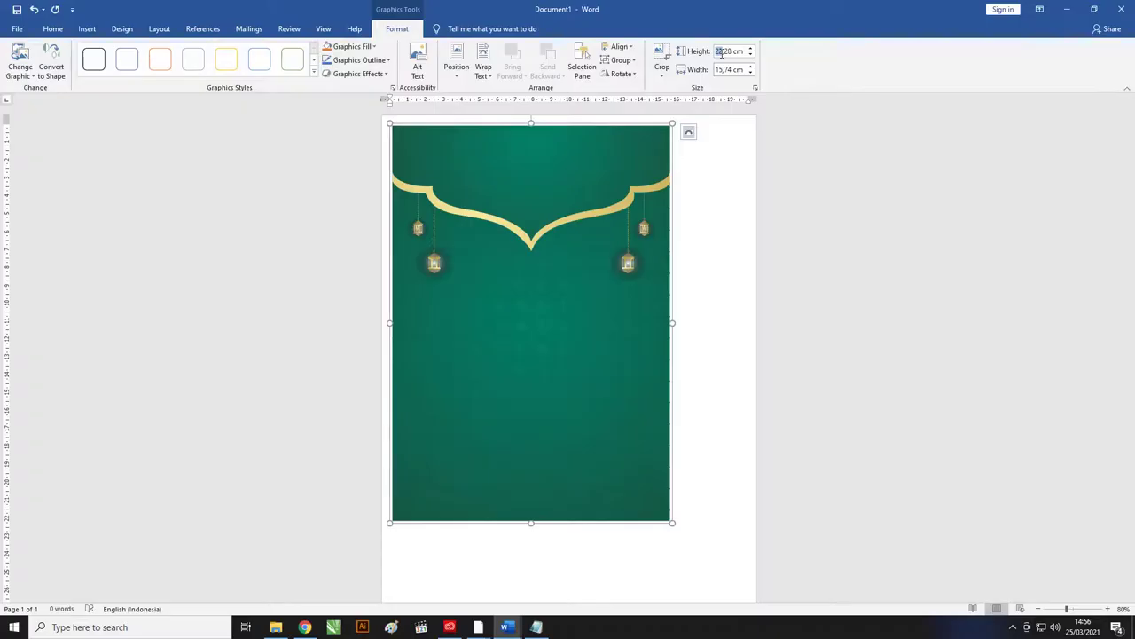
{"action": "type", "text": "21"}
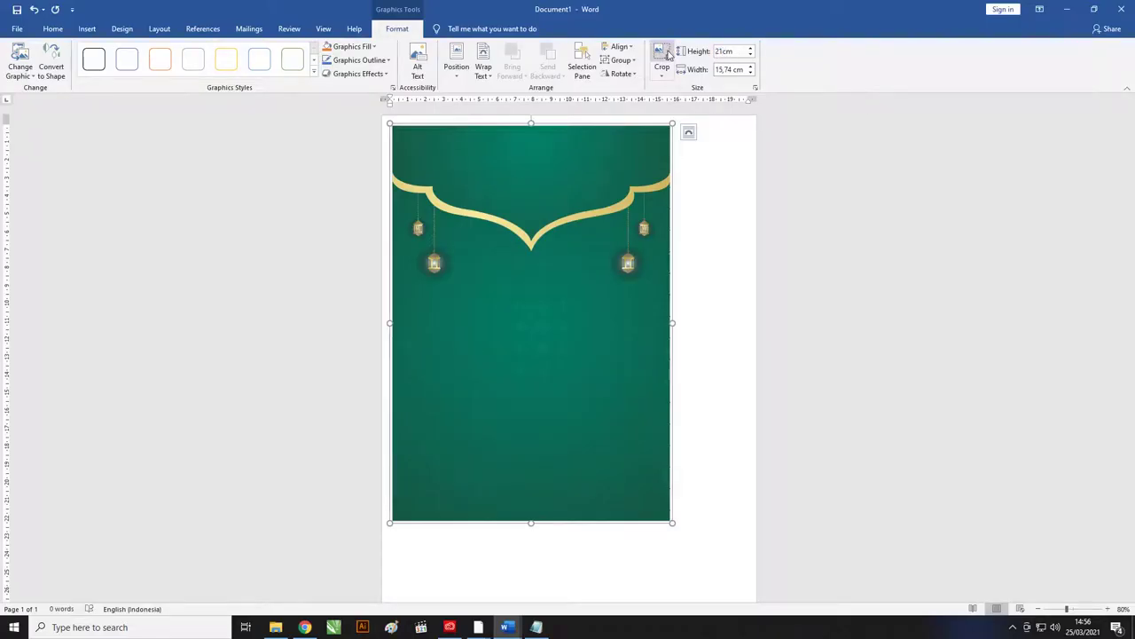
{"action": "type", "text": ",7"}
{"action": "key", "text": "BackSpace"}
{"action": "key", "text": "BackSpace"}
{"action": "left_click", "coordinate": [723, 69]}
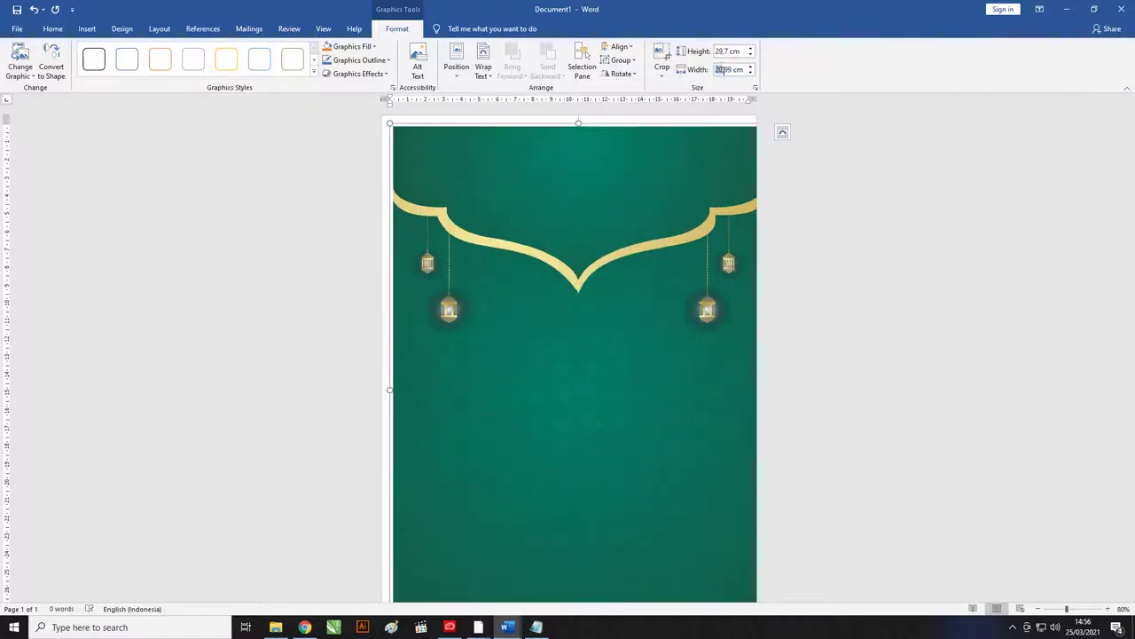
Correct the picture's width to about 21 cm, giving a 29,7 × 20,99 cm A4 size
{"action": "left_click", "coordinate": [729, 69]}
{"action": "key", "text": "BackSpace"}
{"action": "key", "text": "BackSpace"}
{"action": "type", "text": "1"}
{"action": "key", "text": "Return"}
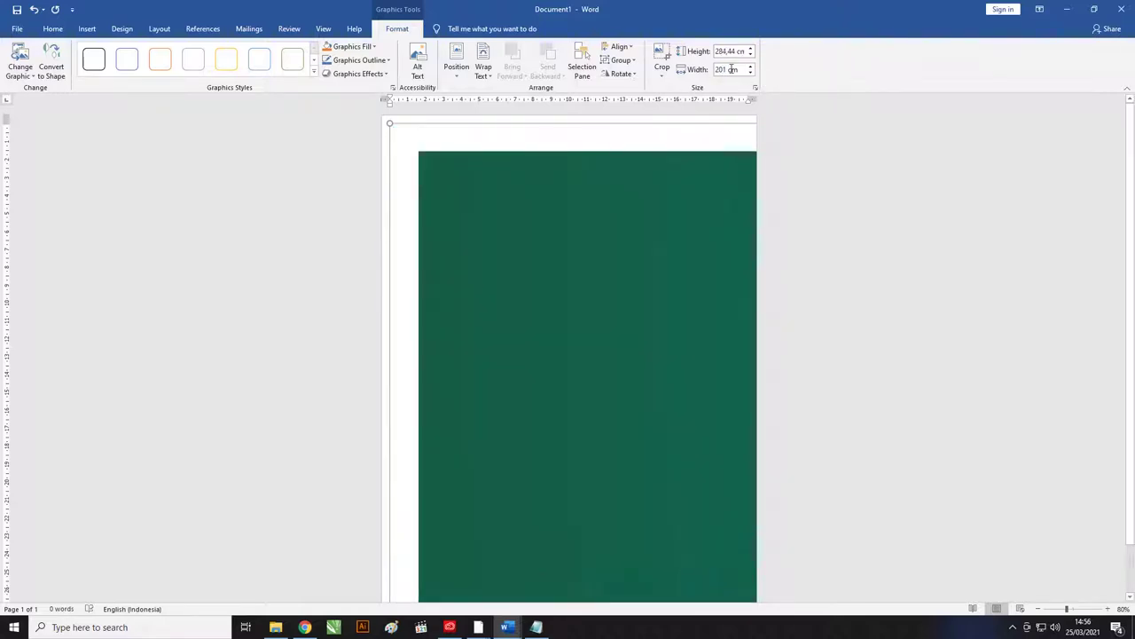
{"action": "double_click", "coordinate": [729, 69]}
{"action": "double_click", "coordinate": [725, 69]}
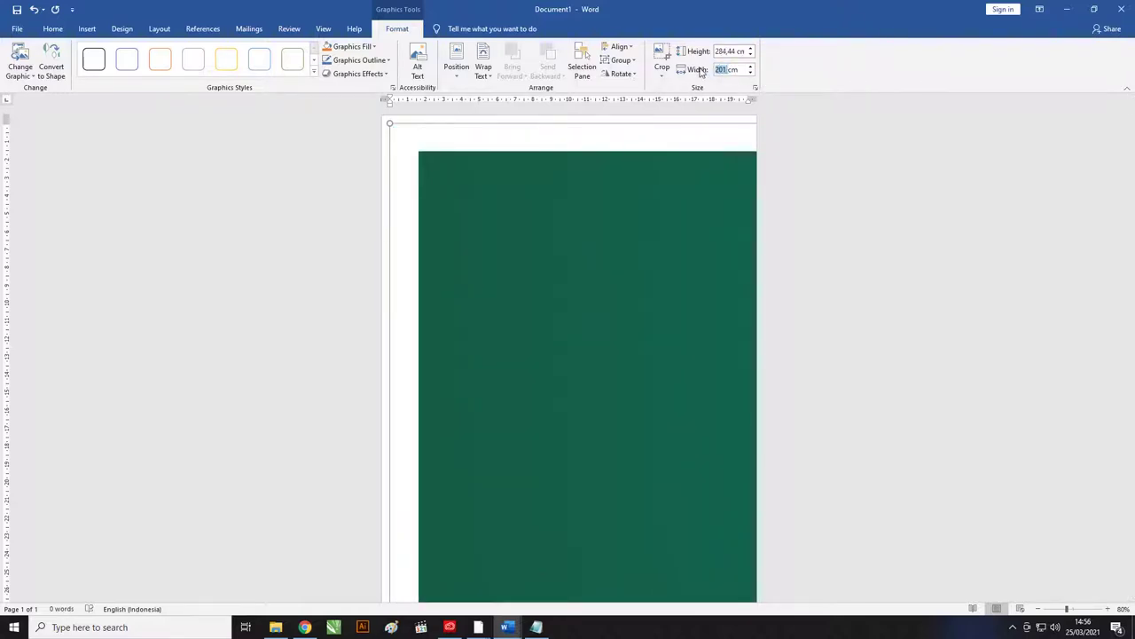
{"action": "type", "text": "20"}
{"action": "key", "text": "Return"}
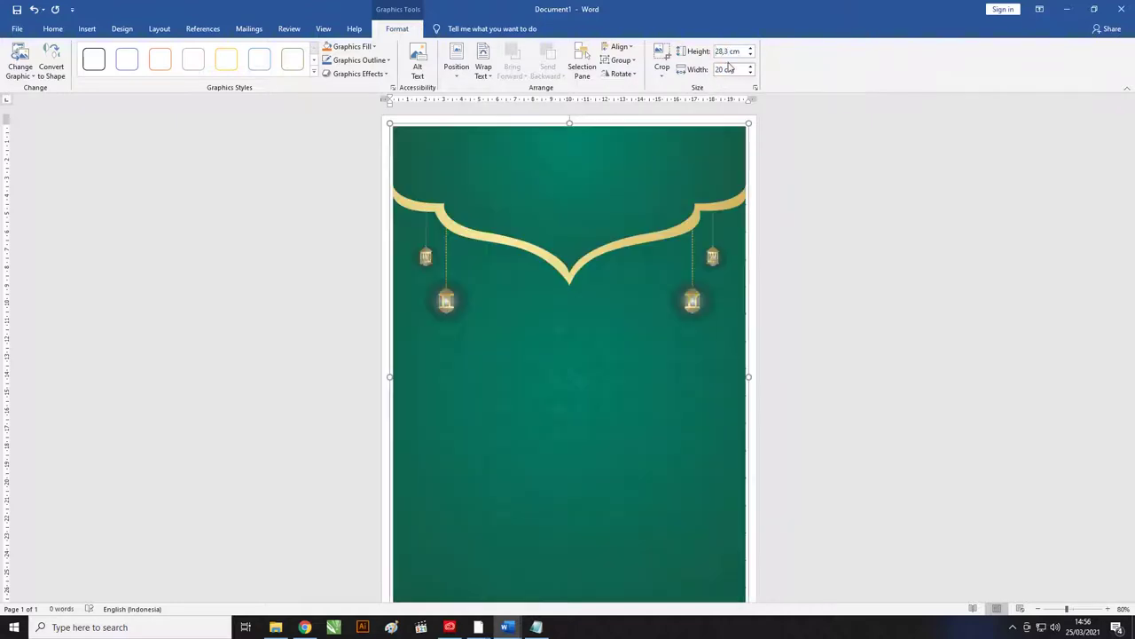
{"action": "left_click", "coordinate": [723, 71]}
{"action": "left_click", "coordinate": [729, 50]}
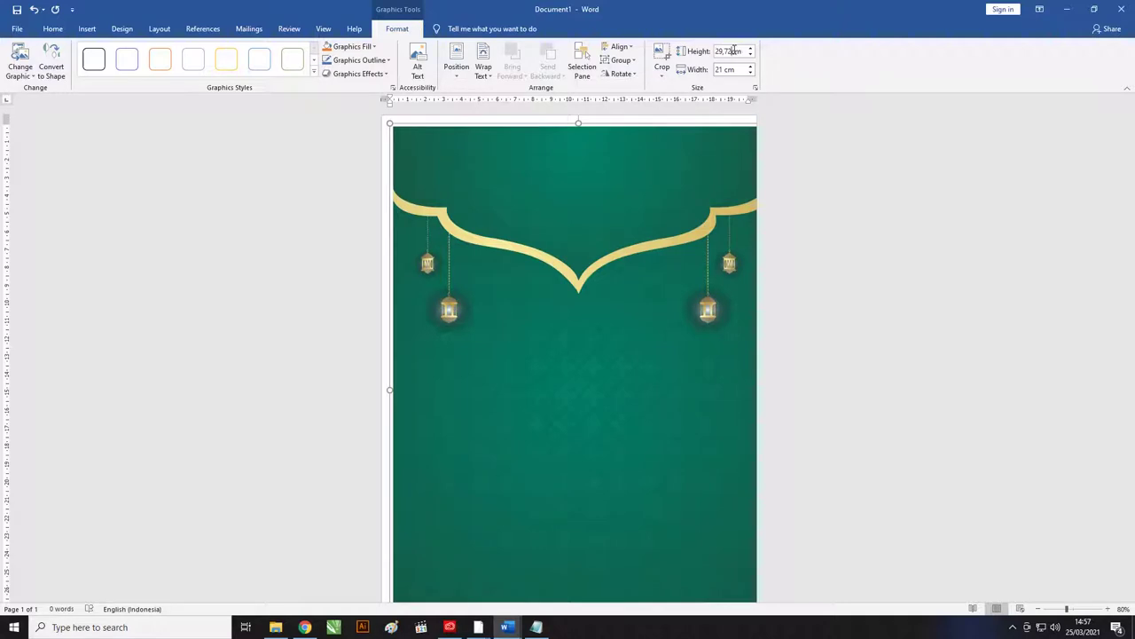
{"action": "key", "text": "Return"}
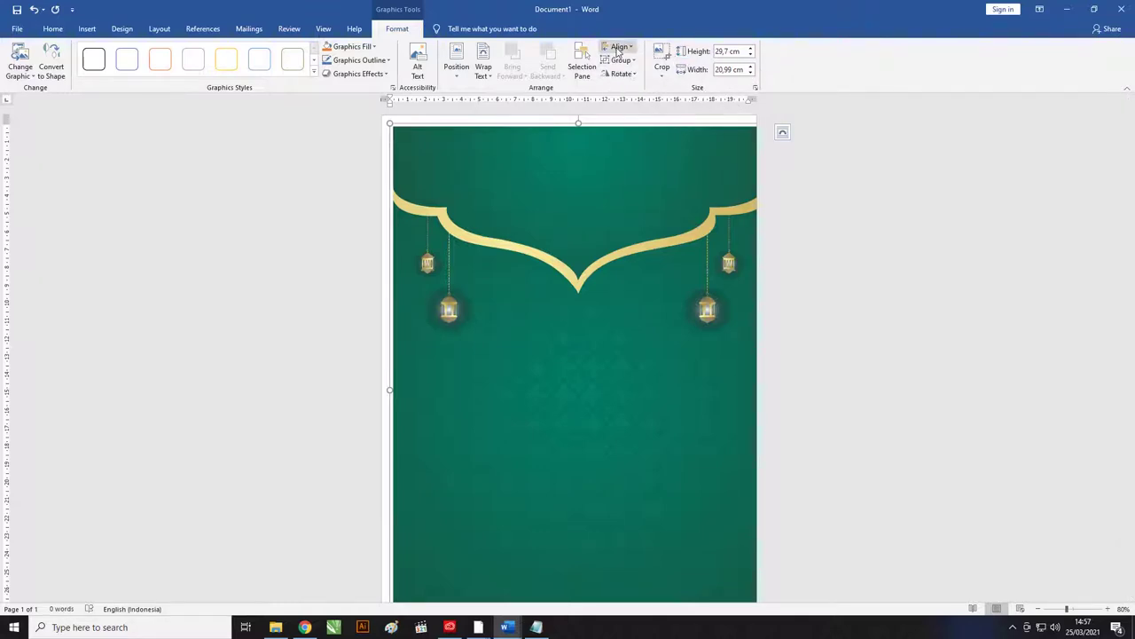
Position the background at middle centre with text wrapping, then reselect it
{"action": "left_click", "coordinate": [460, 66]}
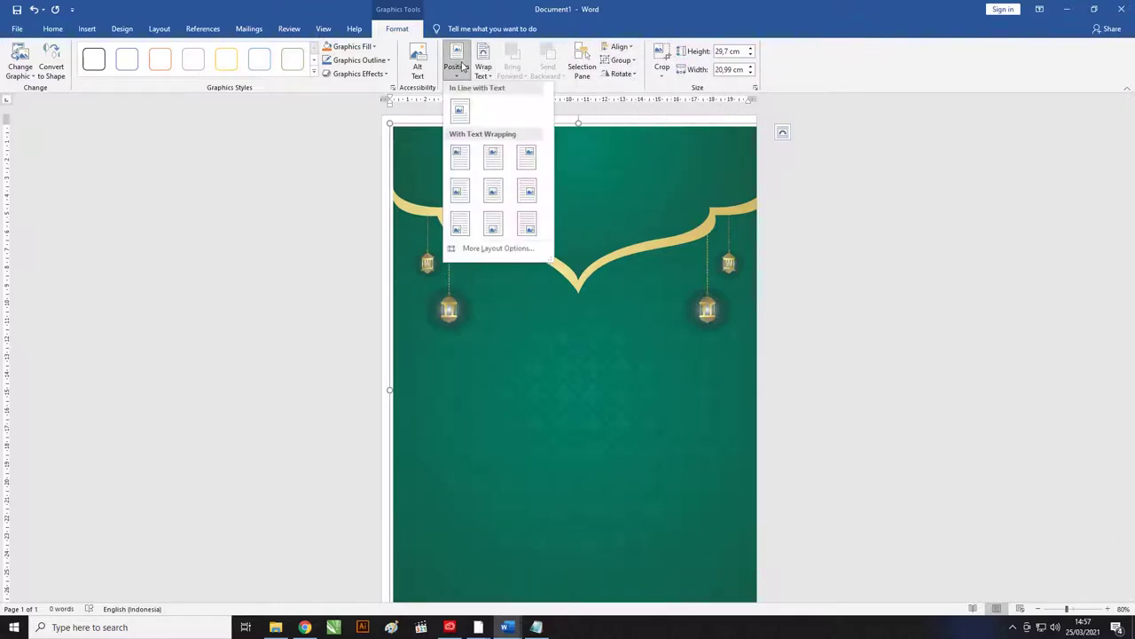
{"action": "left_click", "coordinate": [492, 190]}
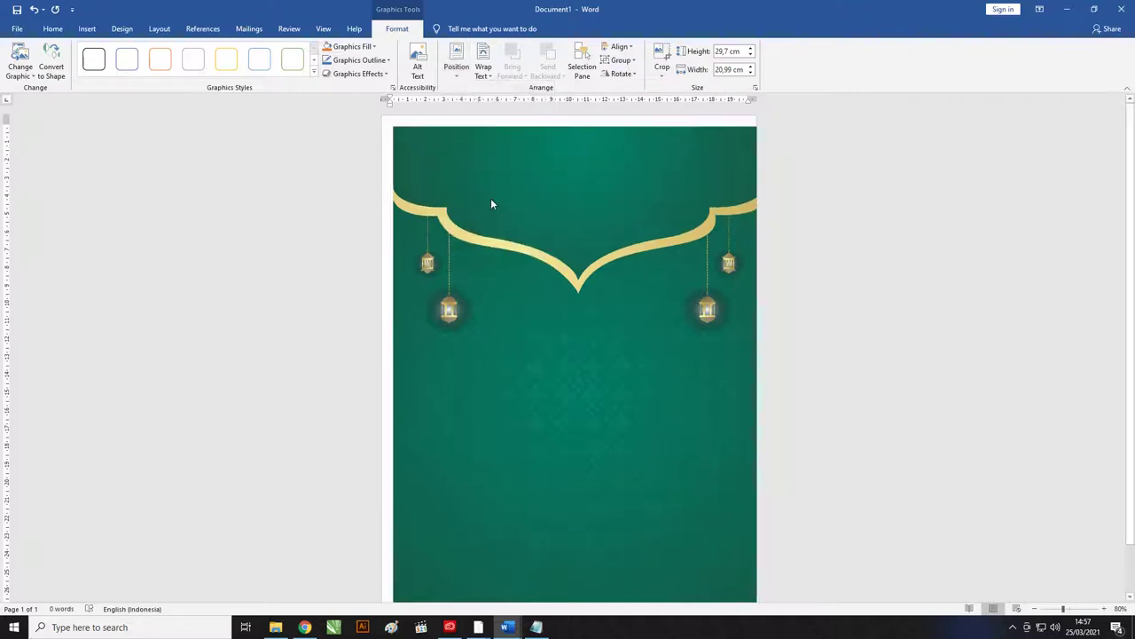
{"action": "left_click", "coordinate": [766, 275]}
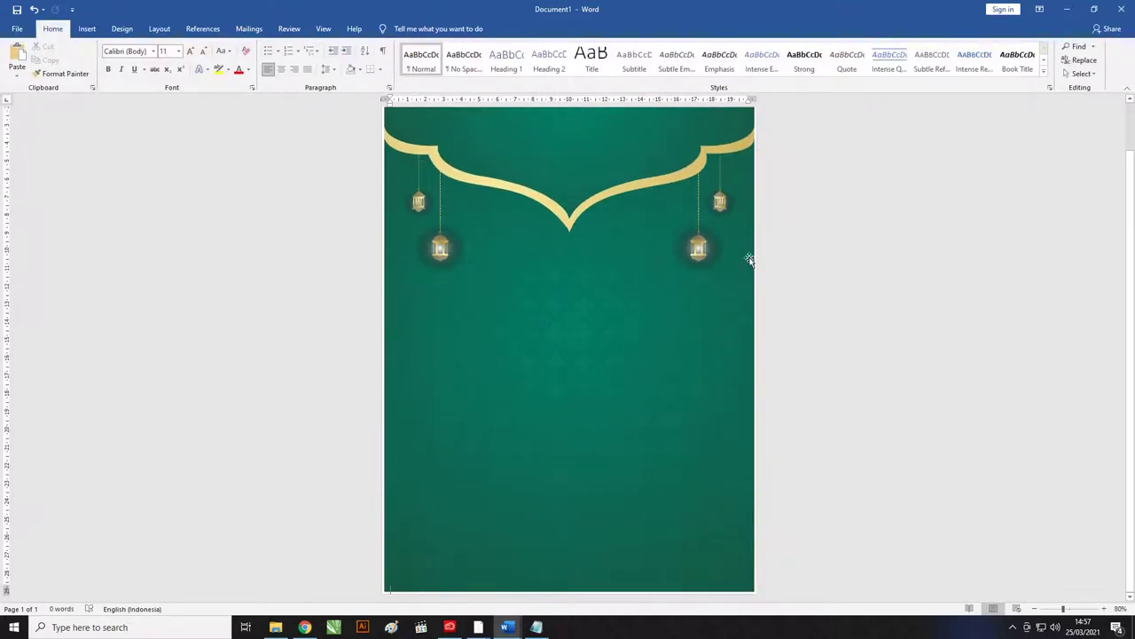
{"action": "scroll", "coordinate": [770, 141], "scroll_direction": "up", "scroll_amount": 1}
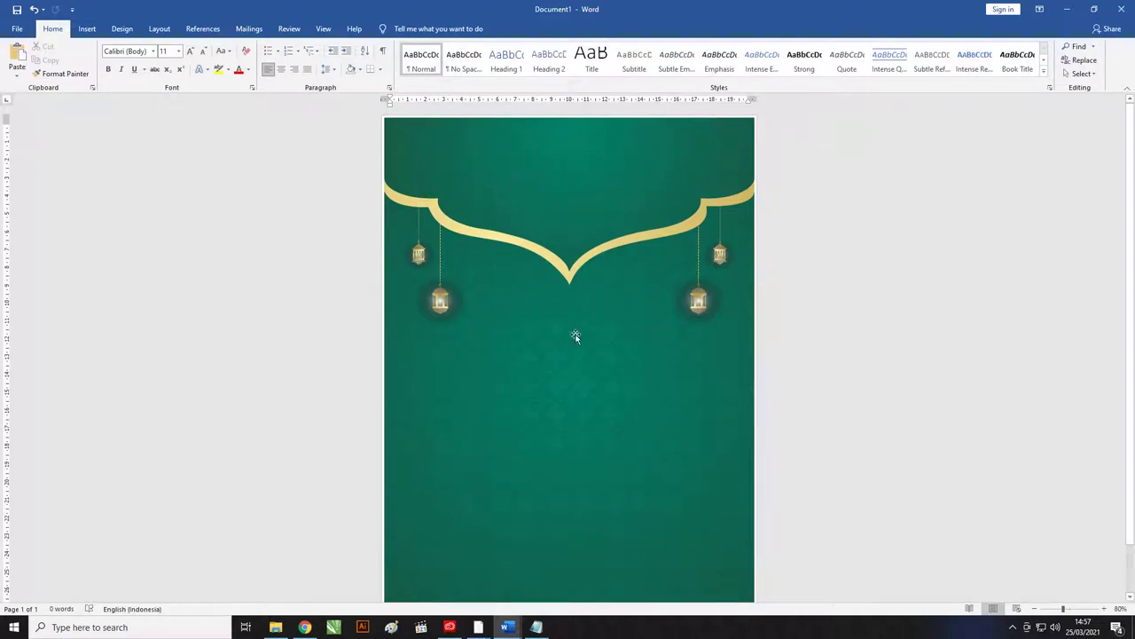
{"action": "left_click", "coordinate": [505, 265]}
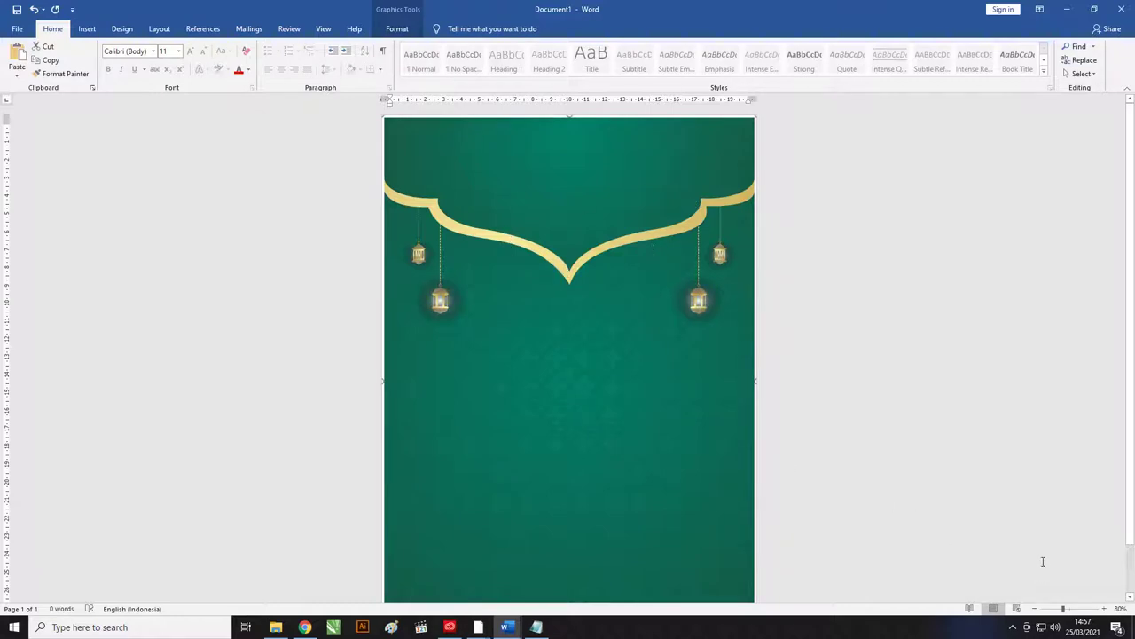
{"action": "left_click_drag", "start_coordinate": [1062, 609], "coordinate": [1072, 608]}
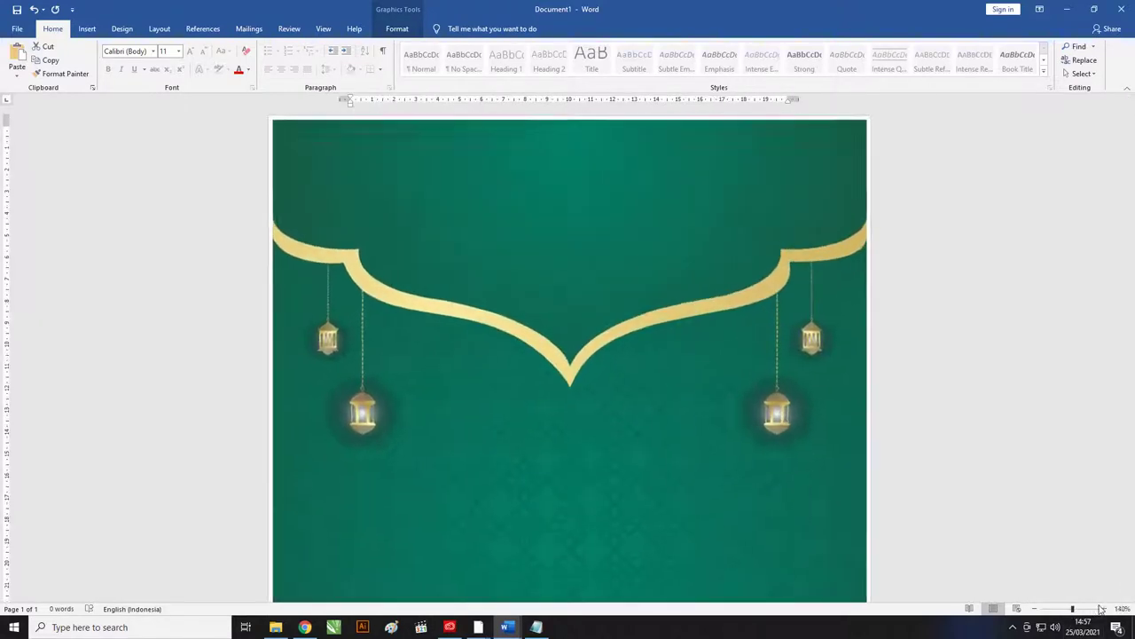
{"action": "scroll", "coordinate": [1129, 413], "scroll_direction": "down", "scroll_amount": 2}
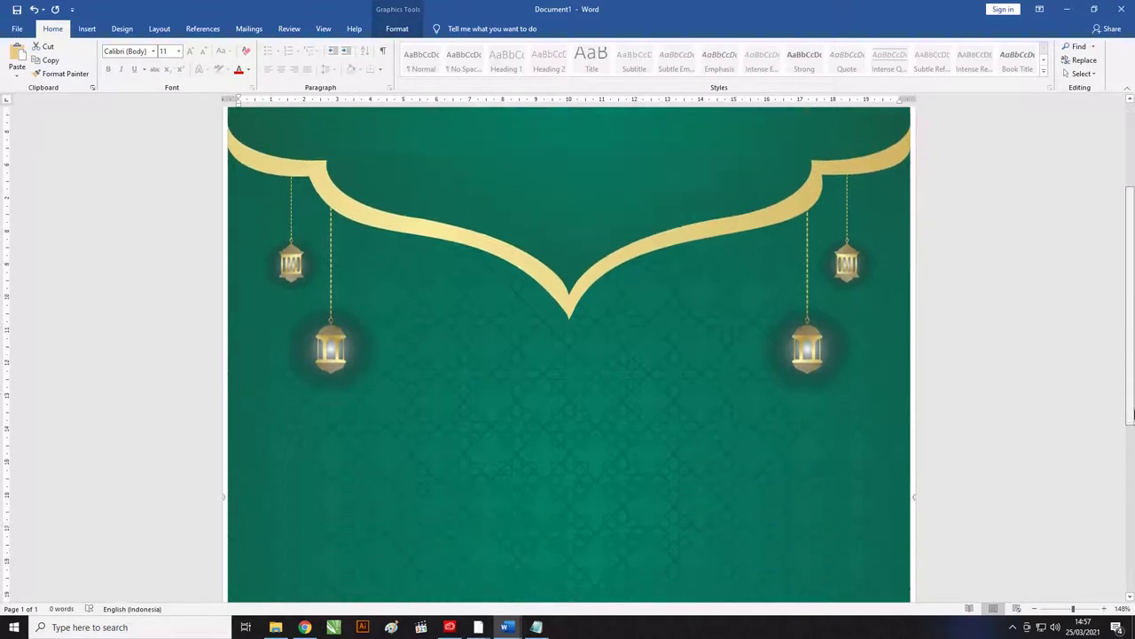
{"action": "scroll", "coordinate": [1129, 413], "scroll_direction": "down", "scroll_amount": 2}
{"action": "scroll", "coordinate": [458, 323], "scroll_direction": "up", "scroll_amount": 3}
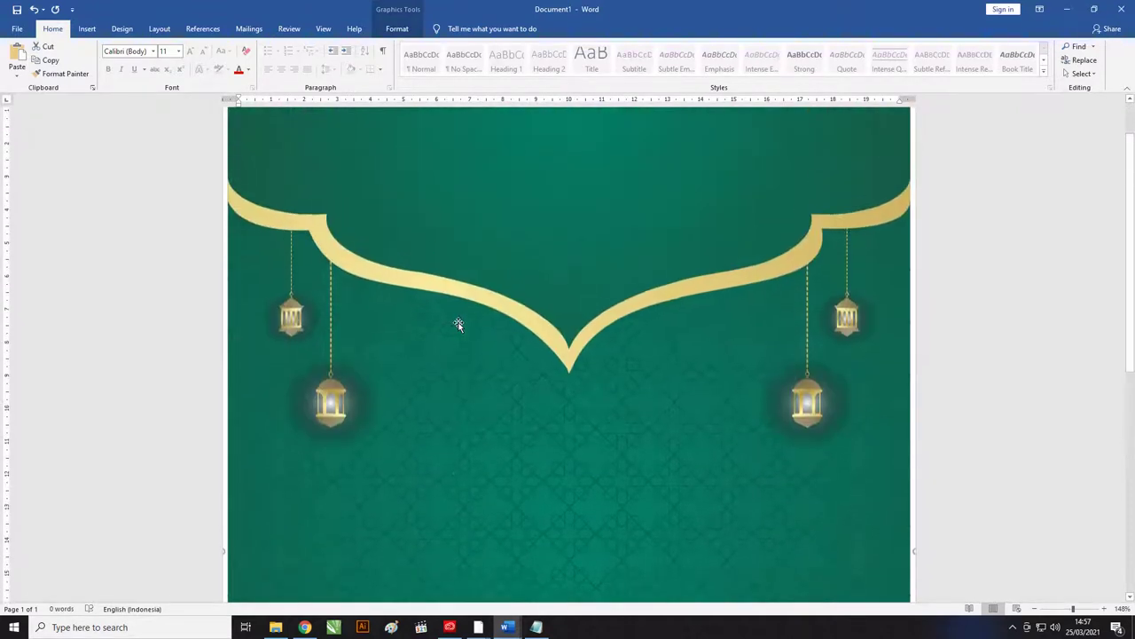
{"action": "scroll", "coordinate": [458, 323], "scroll_direction": "up", "scroll_amount": 2}
{"action": "right_click", "coordinate": [492, 286]}
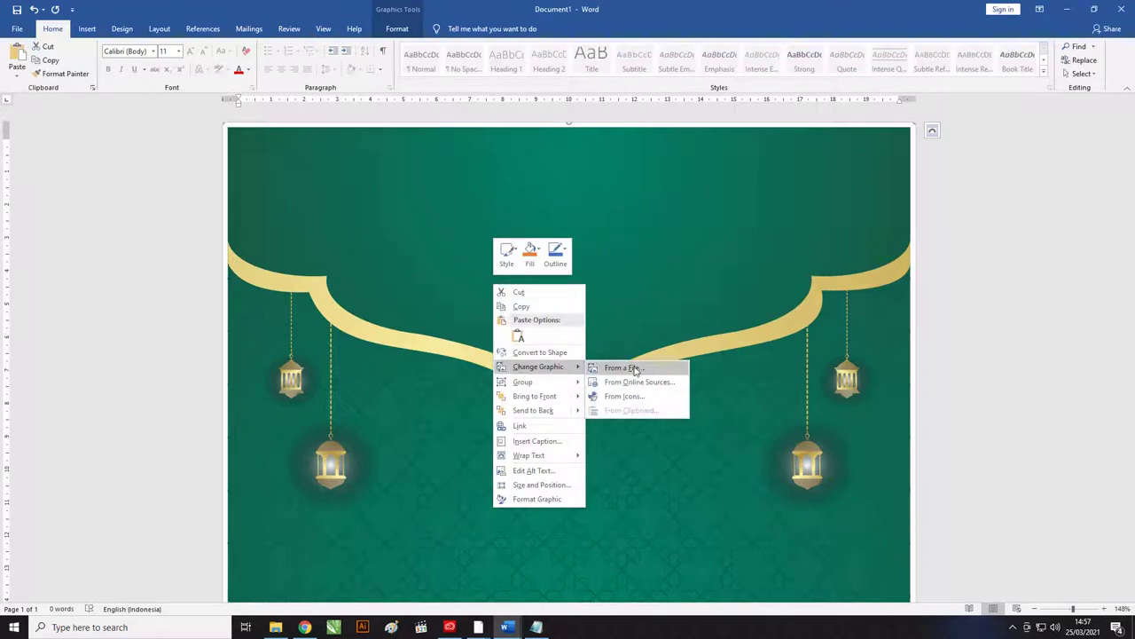
{"action": "mouse_move", "coordinate": [523, 381]}
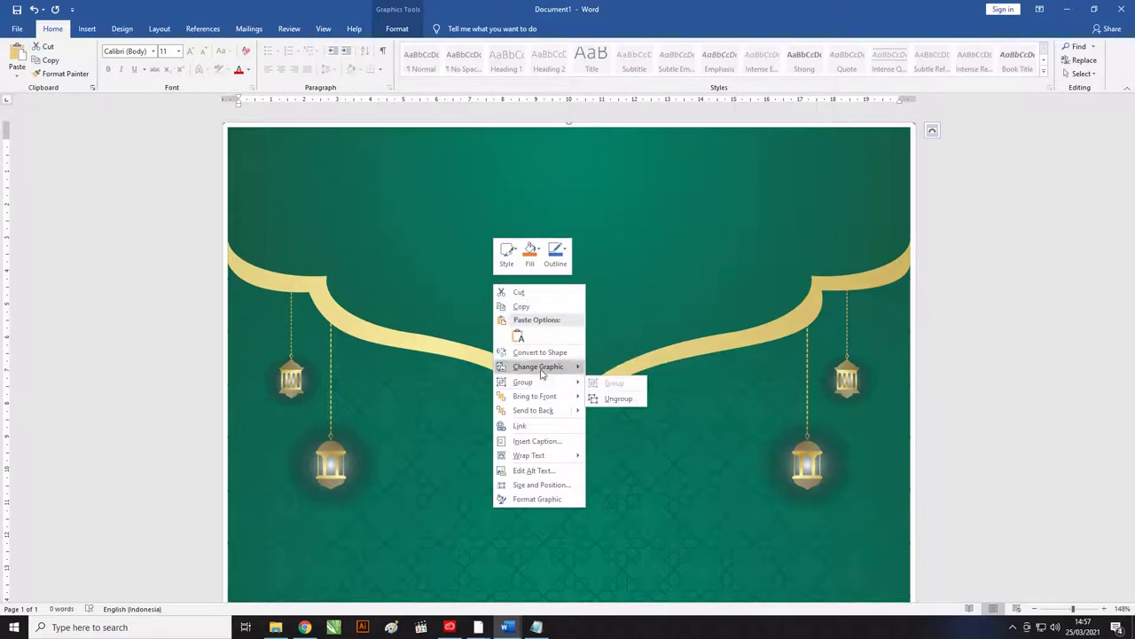
{"action": "left_click", "coordinate": [542, 353]}
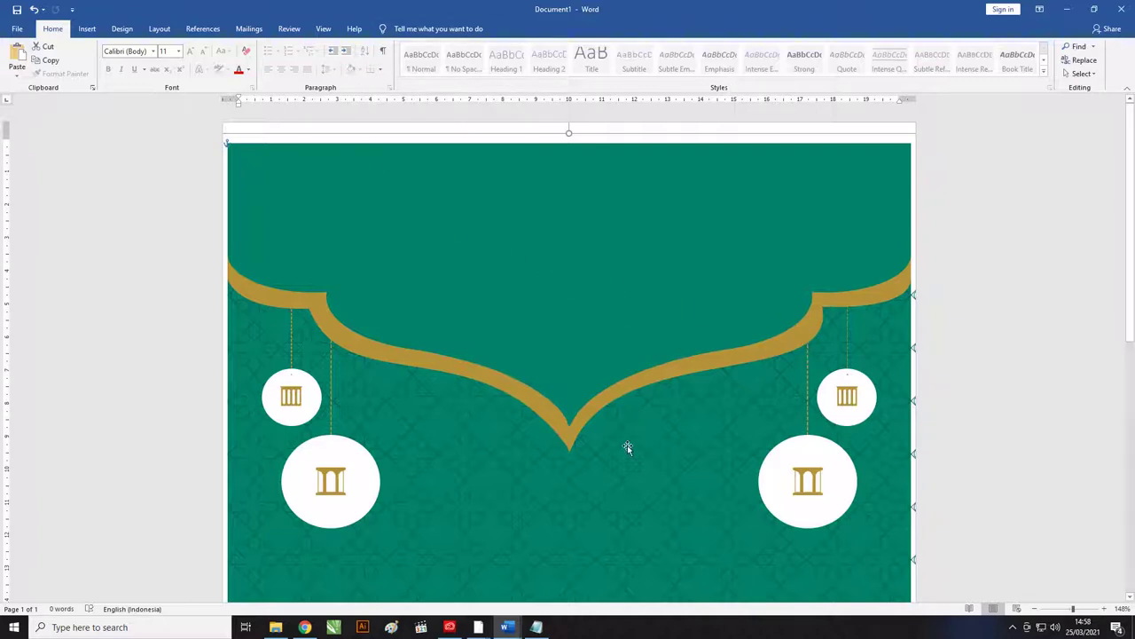
{"action": "left_click", "coordinate": [801, 418]}
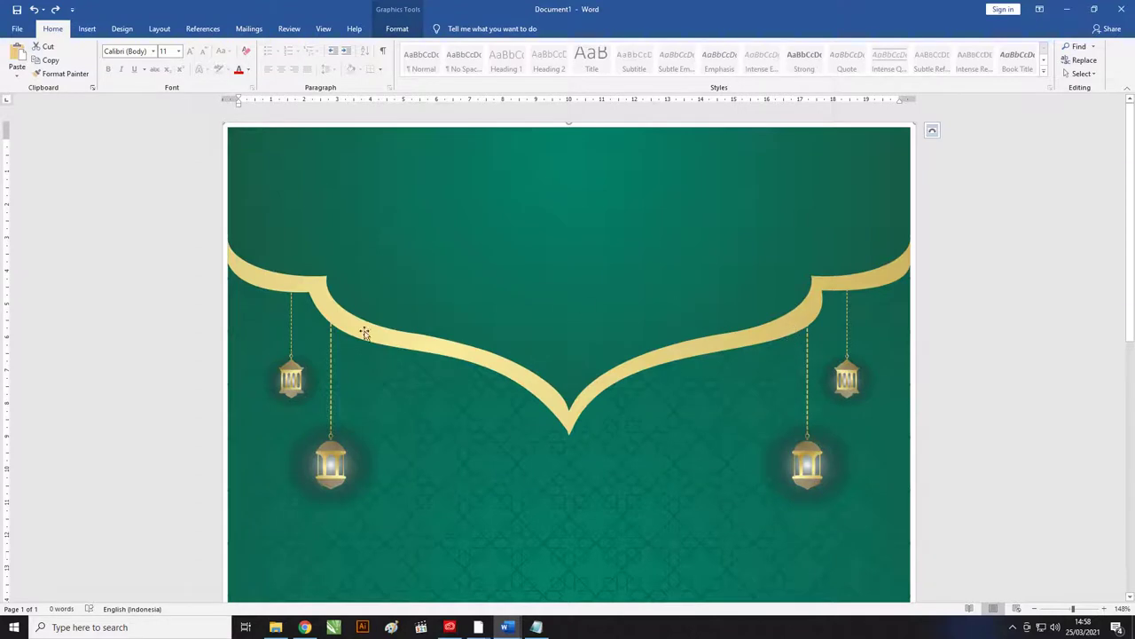
{"action": "scroll", "coordinate": [362, 329], "scroll_direction": "down", "scroll_amount": 3}
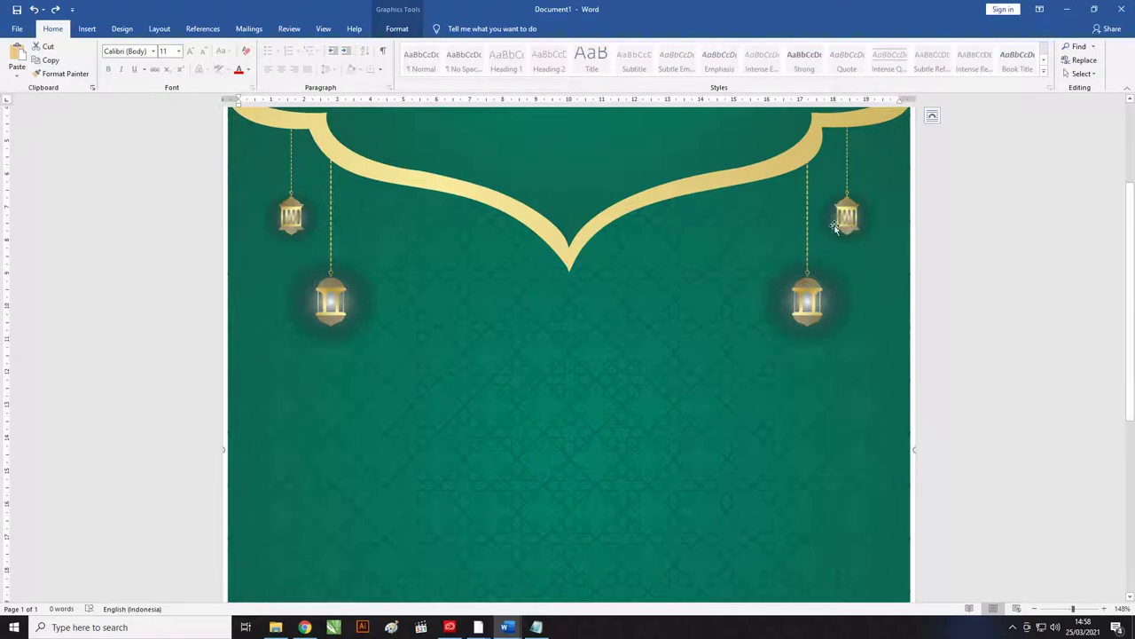
{"action": "scroll", "coordinate": [603, 296], "scroll_direction": "up", "scroll_amount": 1}
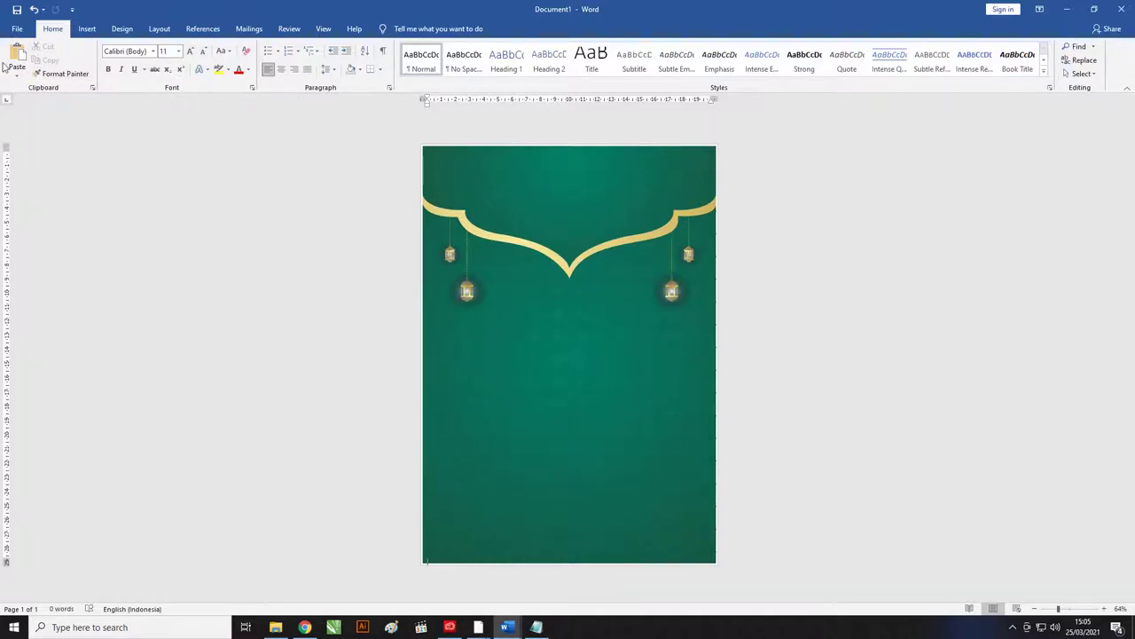
Draw a 28,06 × 19,36 cm text box across the page and bring up Notepad
{"action": "left_click", "coordinate": [87, 29]}
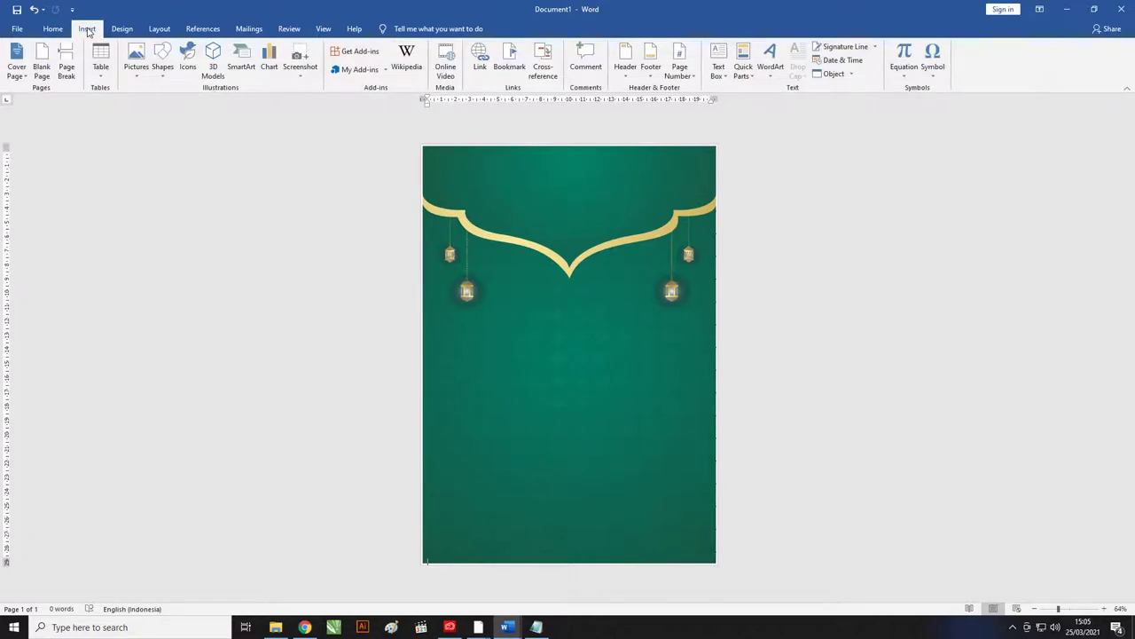
{"action": "left_click", "coordinate": [164, 78]}
{"action": "left_click", "coordinate": [157, 100]}
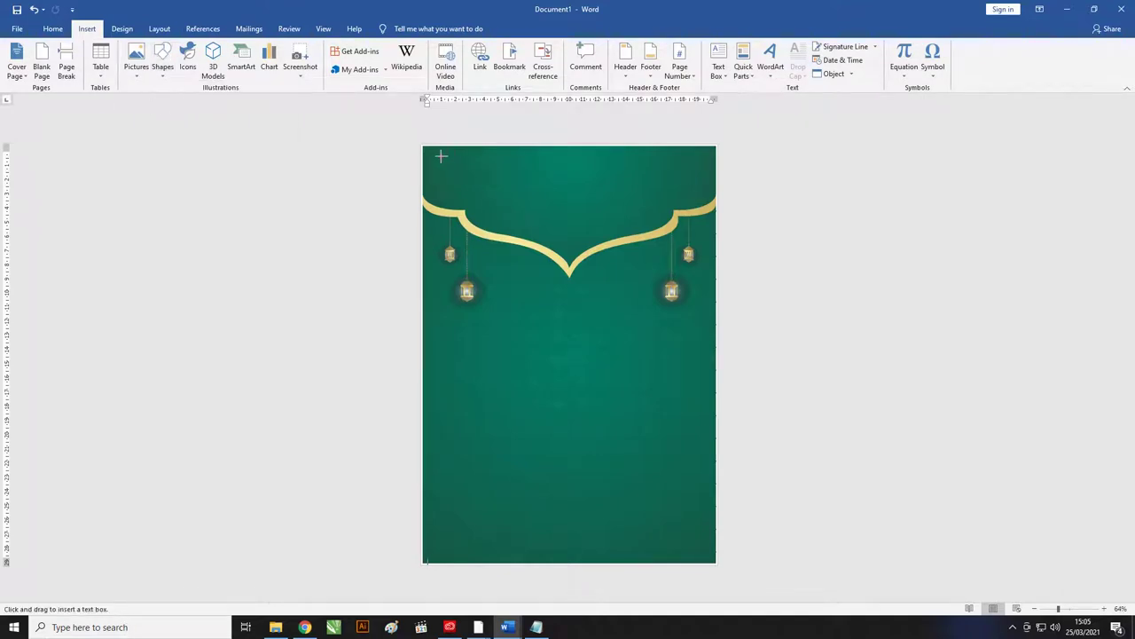
{"action": "mouse_move", "coordinate": [434, 153]}
{"action": "left_mouse_down"}
{"action": "mouse_move", "coordinate": [622, 399]}
{"action": "mouse_move", "coordinate": [710, 552]}
{"action": "left_mouse_up"}
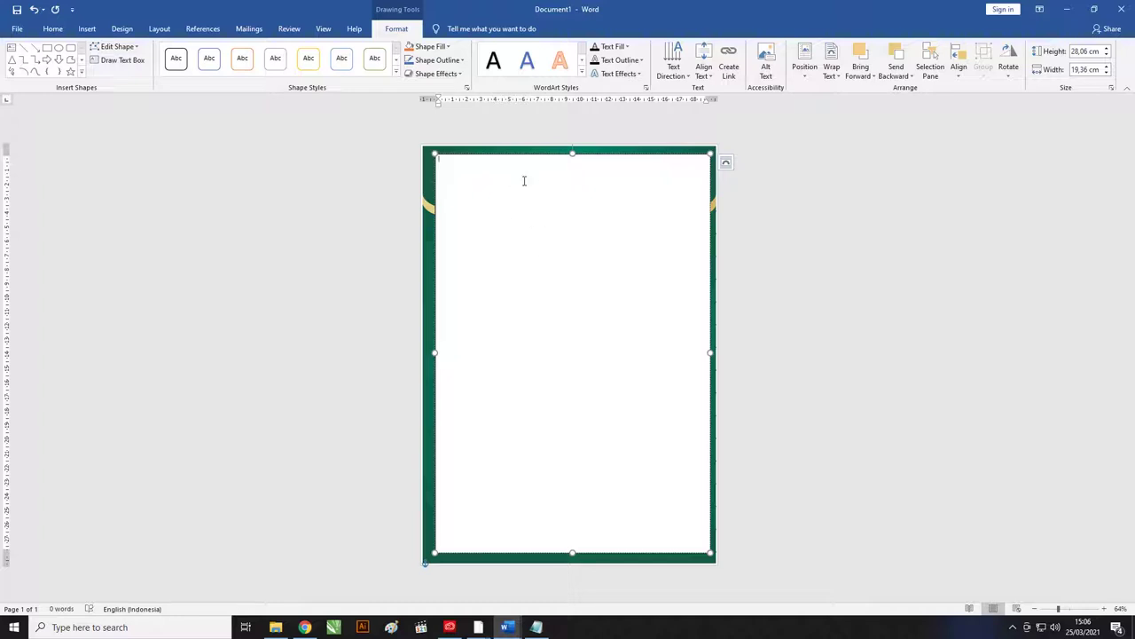
{"action": "left_click", "coordinate": [536, 627]}
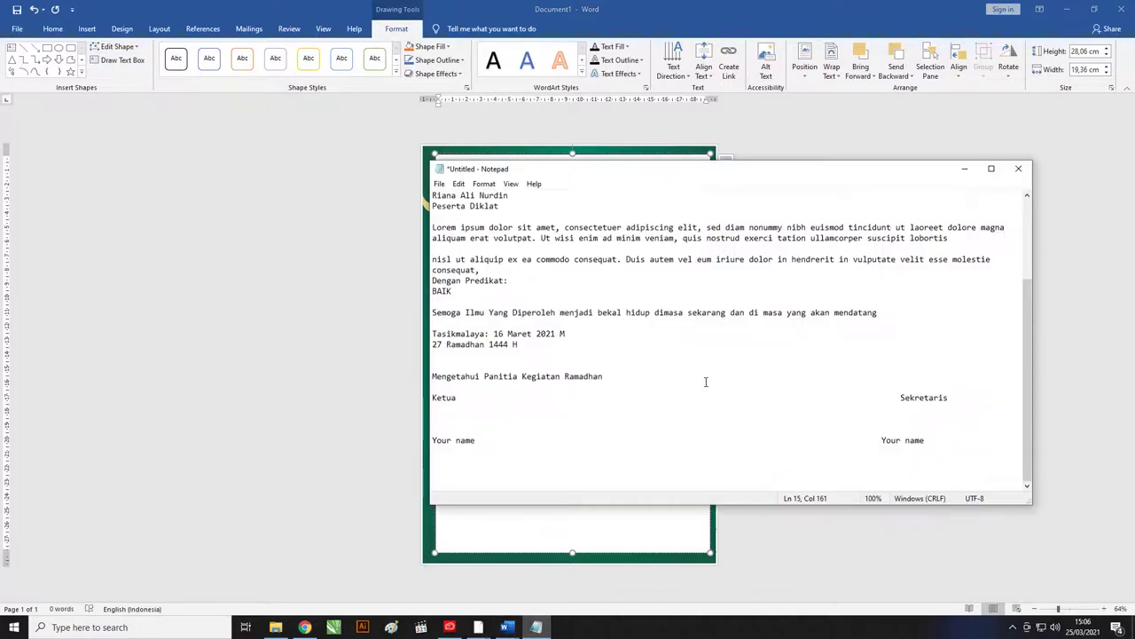
Select all the certificate wording in Notepad and go back to Word
{"action": "scroll", "coordinate": [779, 376], "scroll_direction": "up", "scroll_amount": 4}
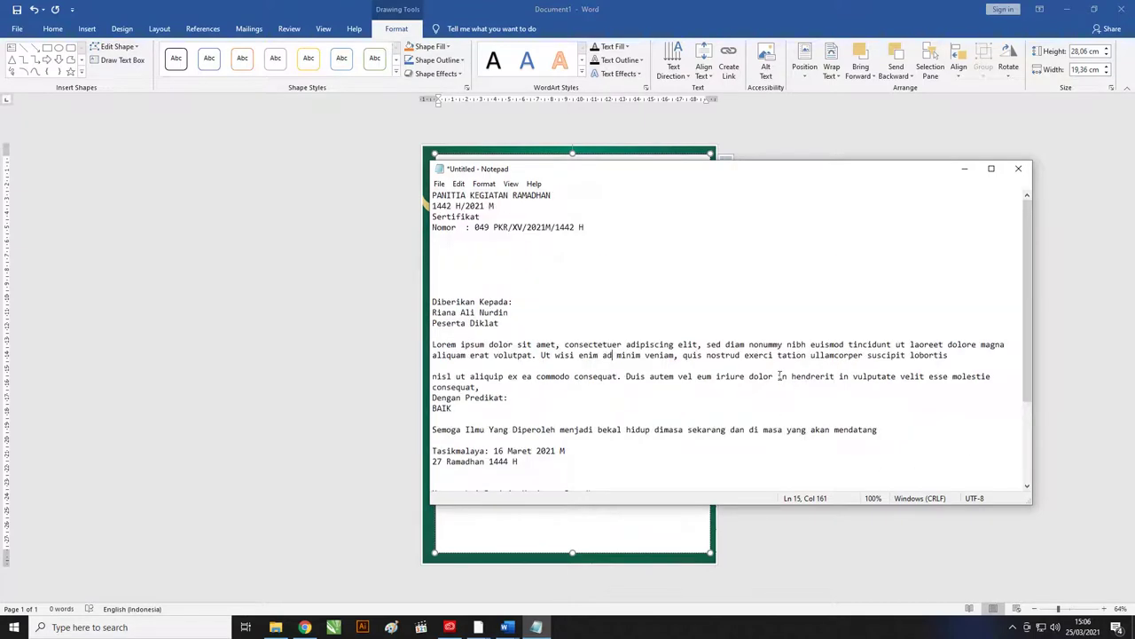
{"action": "left_click", "coordinate": [513, 254]}
{"action": "scroll", "coordinate": [566, 338], "scroll_direction": "down", "scroll_amount": 4}
{"action": "scroll", "coordinate": [536, 319], "scroll_direction": "up", "scroll_amount": 4}
{"action": "key", "text": "ctrl+a"}
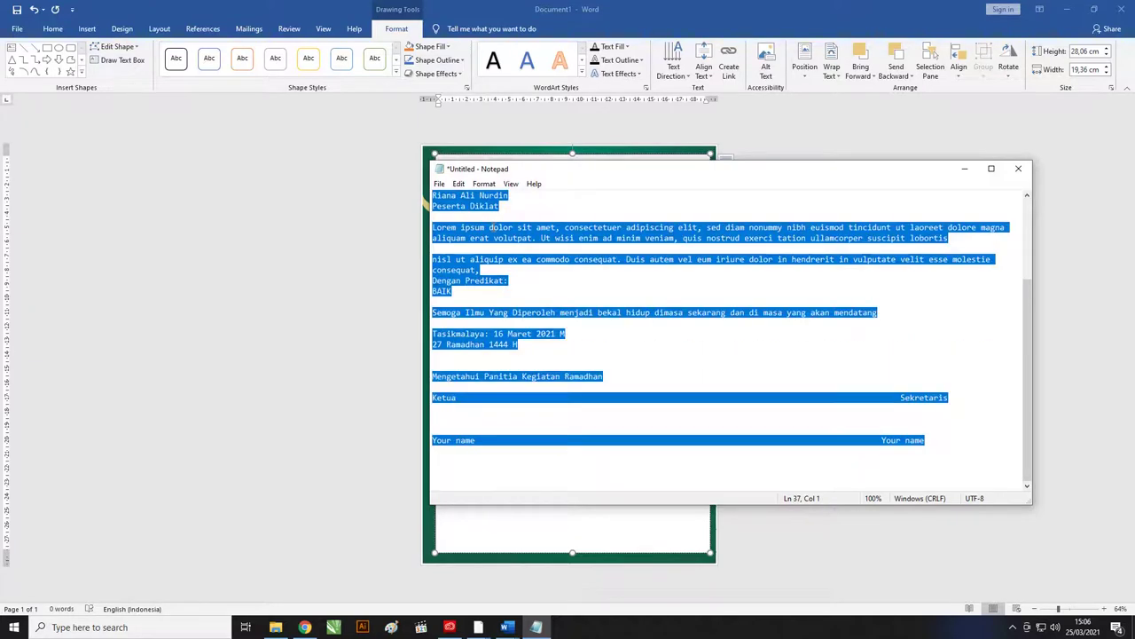
{"action": "left_click", "coordinate": [488, 208]}
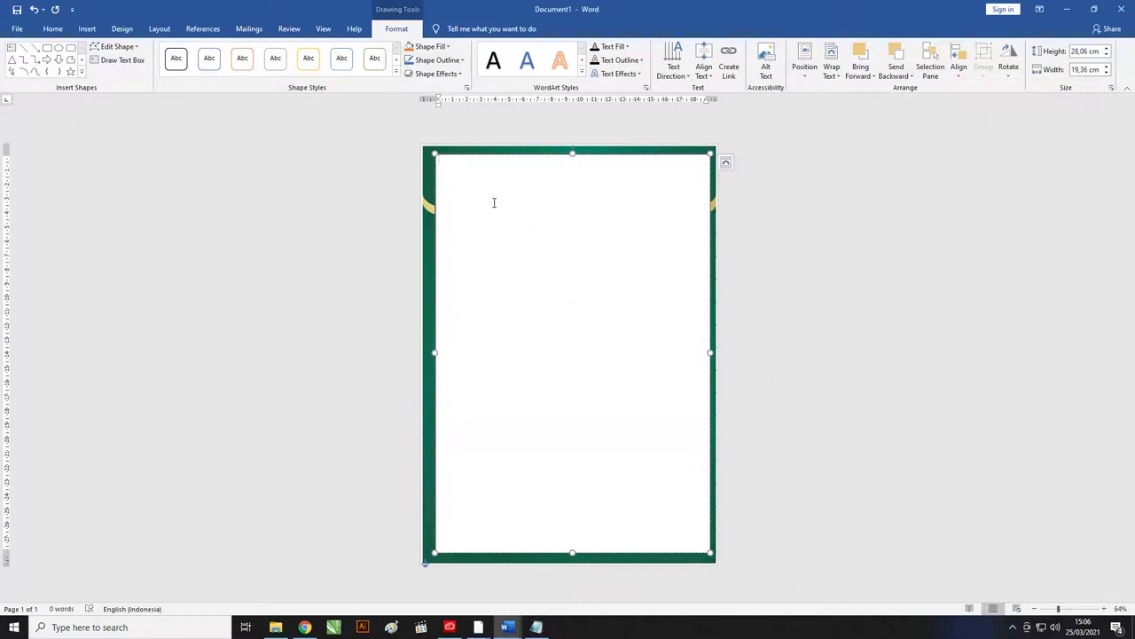
Paste the certificate wording as text only into the text box, then select it all
{"action": "right_click", "coordinate": [494, 202]}
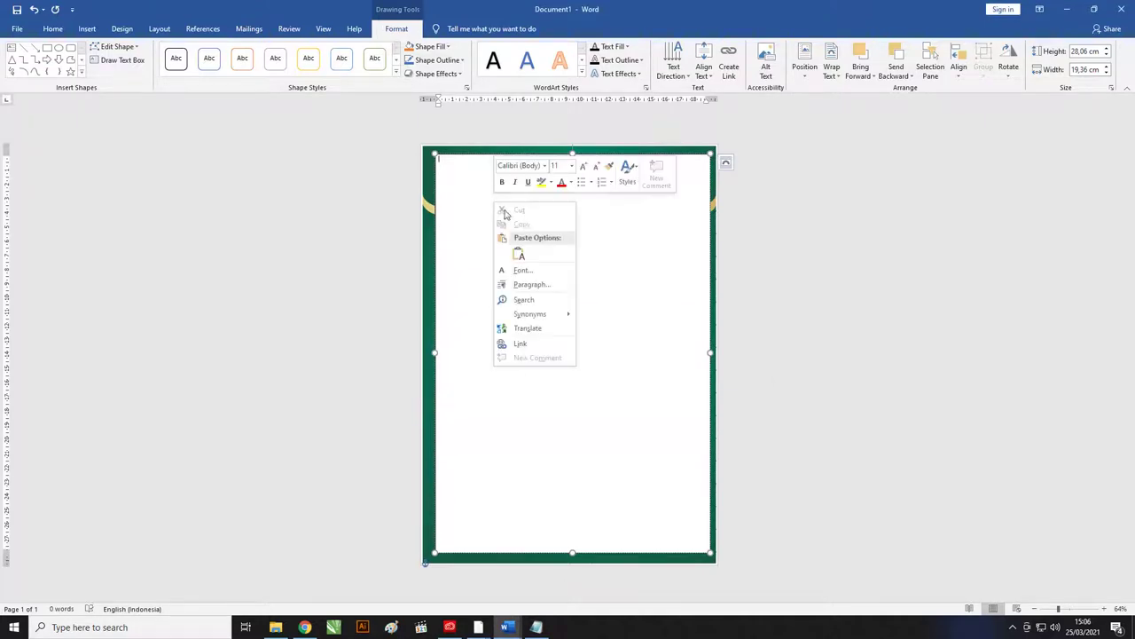
{"action": "left_click", "coordinate": [522, 256]}
{"action": "left_click", "coordinate": [537, 220]}
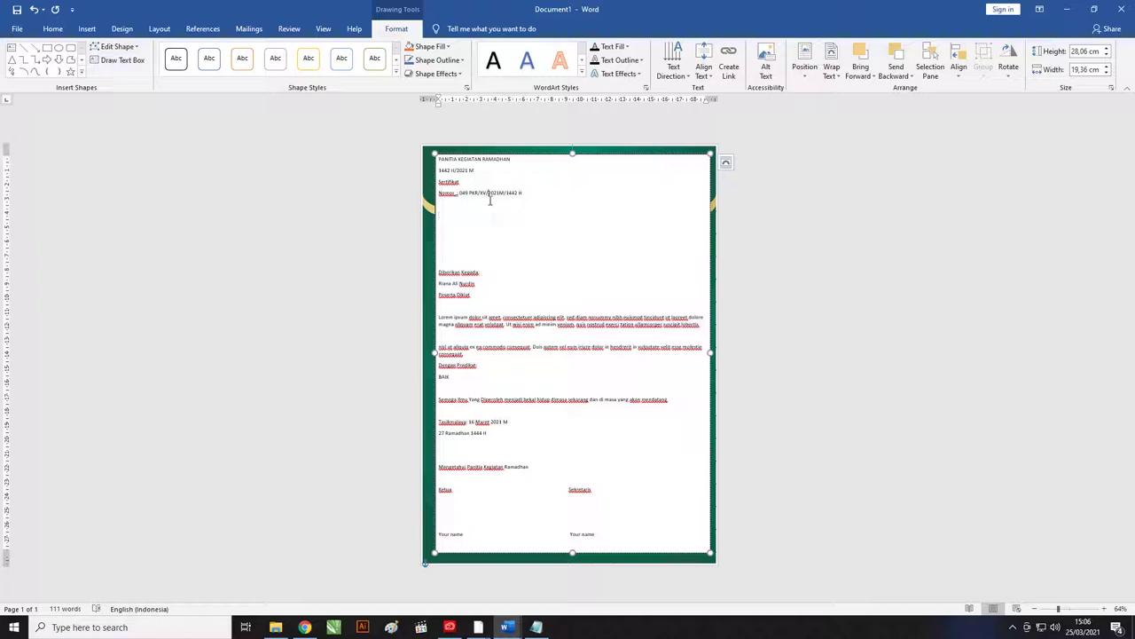
{"action": "key", "text": "ctrl+a"}
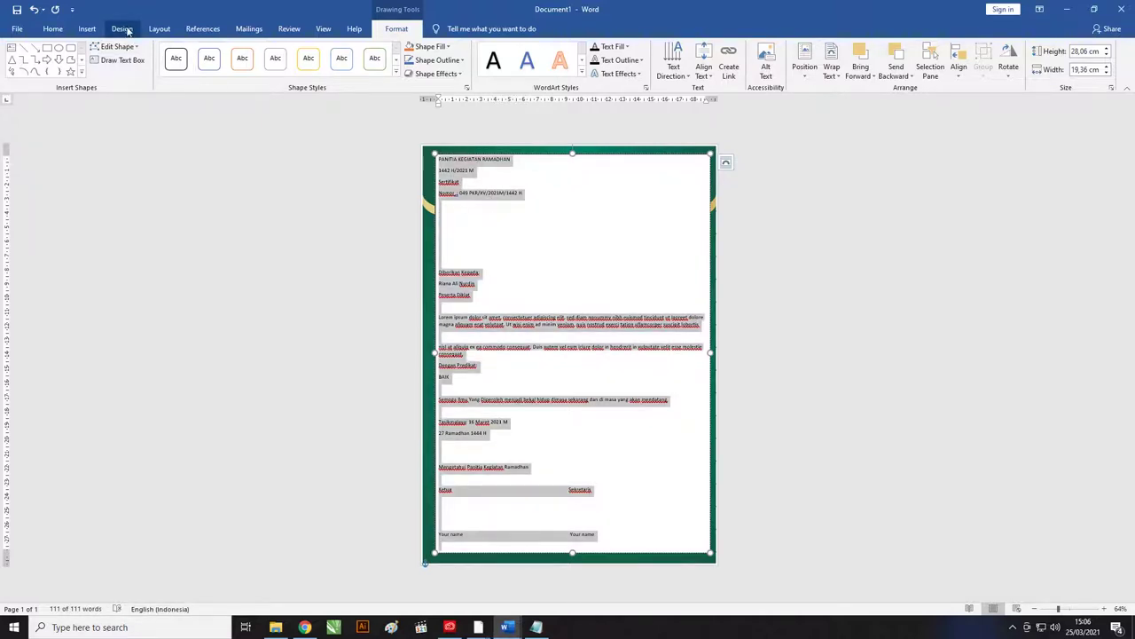
Clear the pasted text's formatting, remove space after paragraphs, set 1.0 line spacing and centre it
{"action": "left_click", "coordinate": [52, 28]}
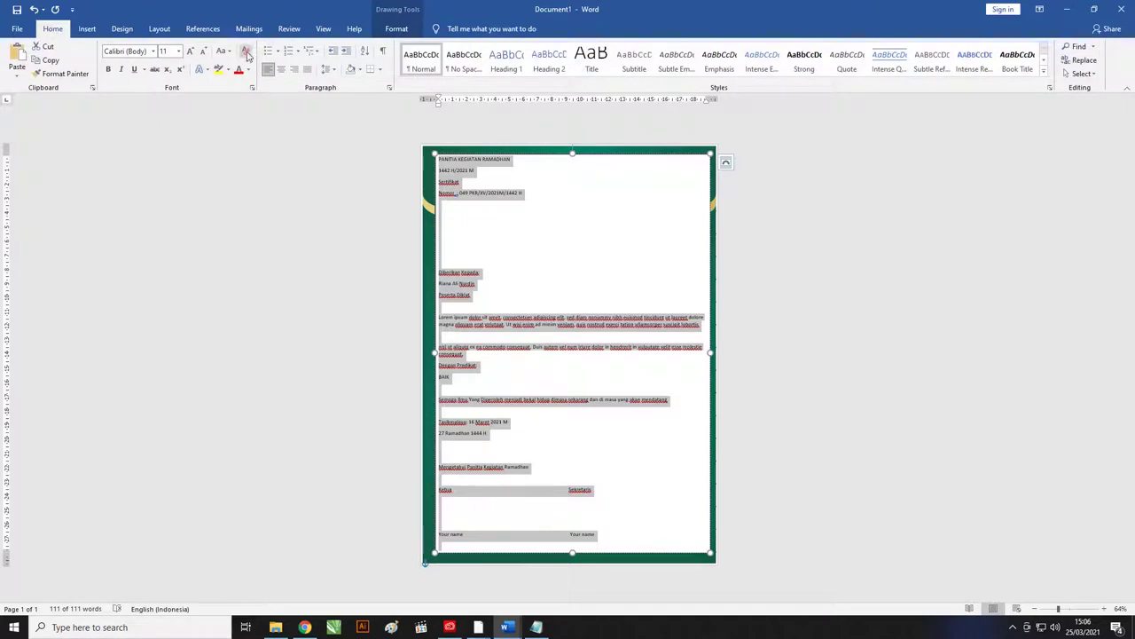
{"action": "left_click", "coordinate": [245, 53]}
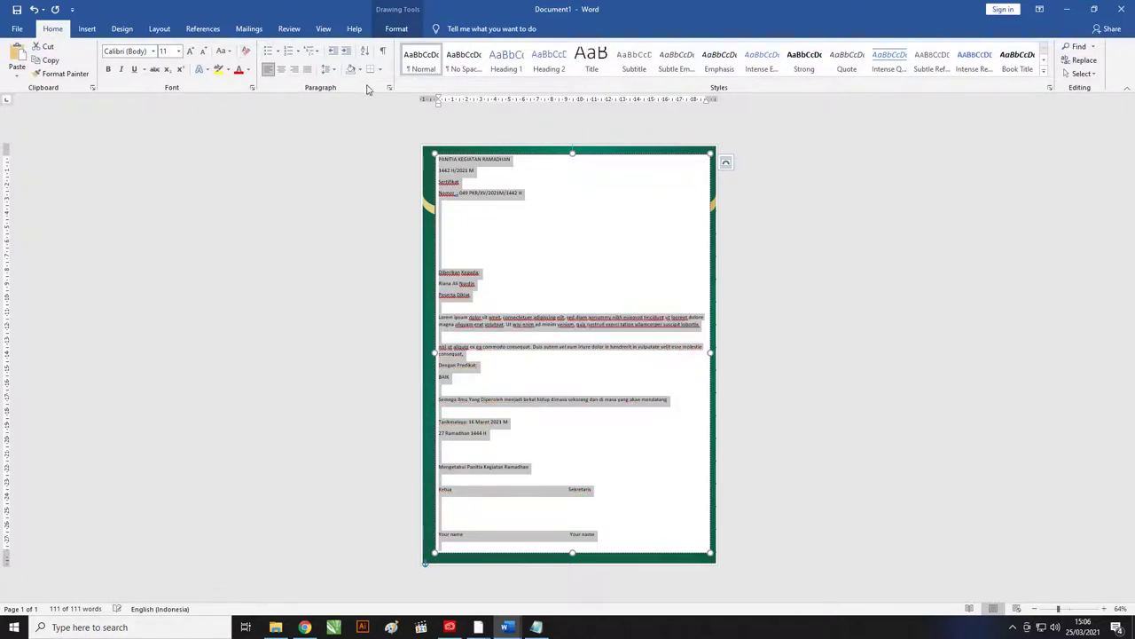
{"action": "left_click", "coordinate": [328, 69]}
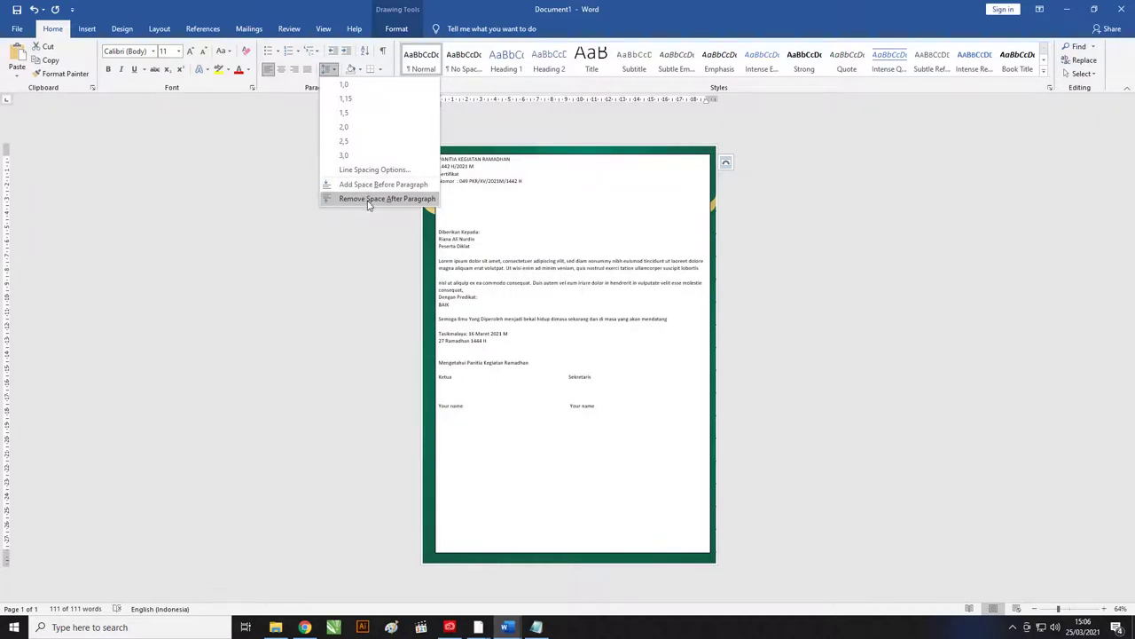
{"action": "left_click", "coordinate": [369, 199]}
{"action": "left_click", "coordinate": [328, 69]}
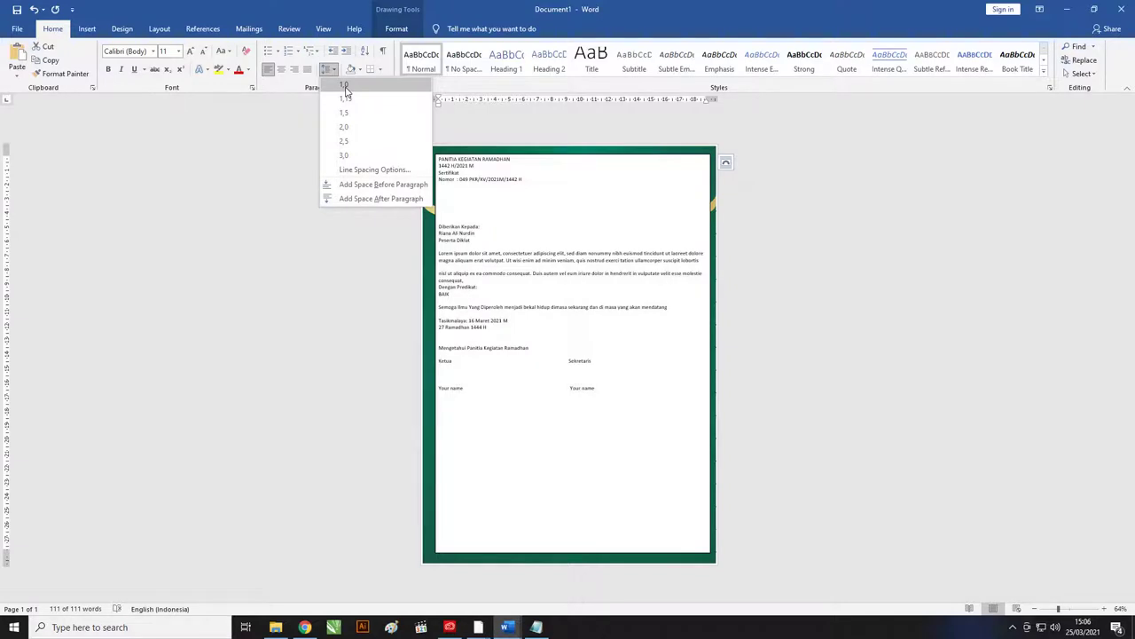
{"action": "left_click", "coordinate": [345, 86]}
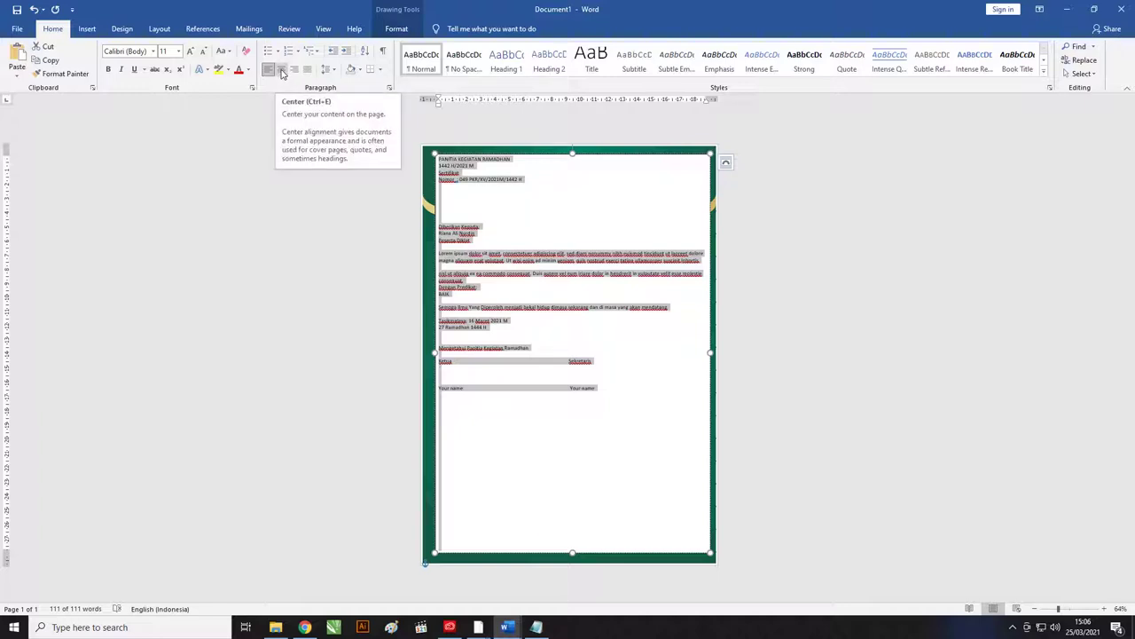
{"action": "left_click", "coordinate": [281, 71]}
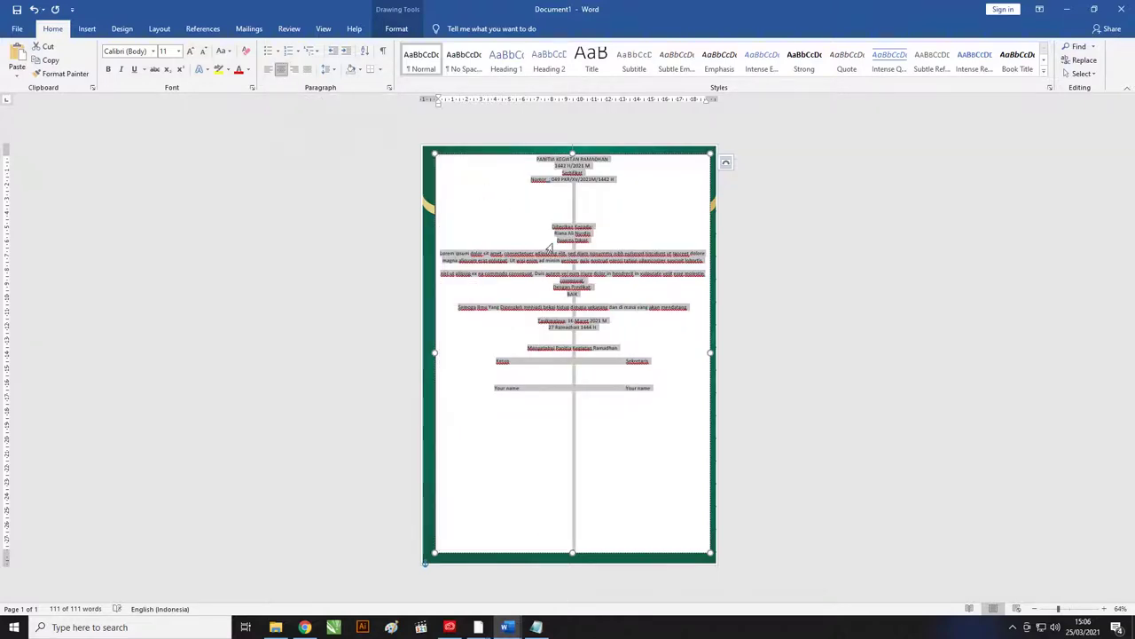
Set the certificate text to 12 pt Arial
{"action": "left_click", "coordinate": [178, 53]}
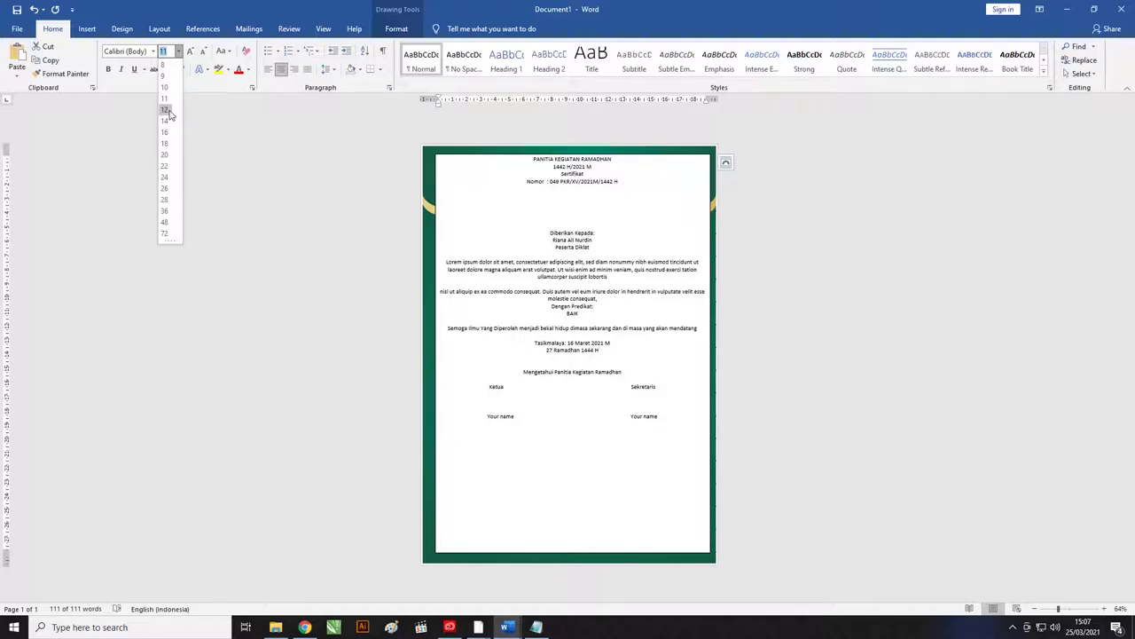
{"action": "left_click", "coordinate": [167, 110]}
{"action": "left_click", "coordinate": [140, 50]}
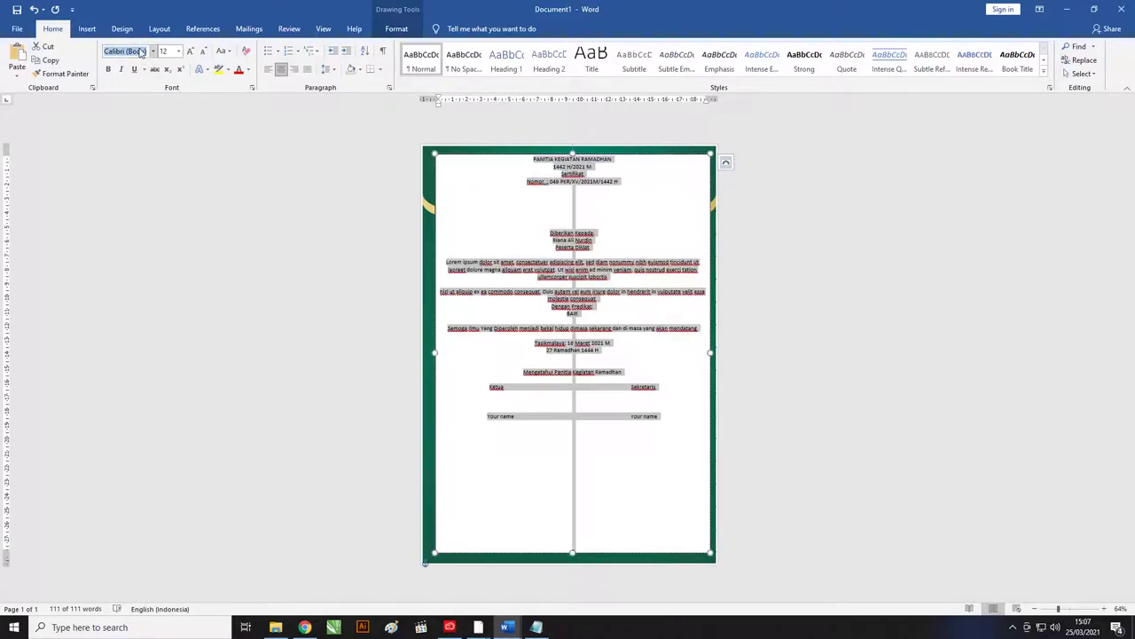
{"action": "type", "text": "Arial"}
{"action": "key", "text": "Return"}
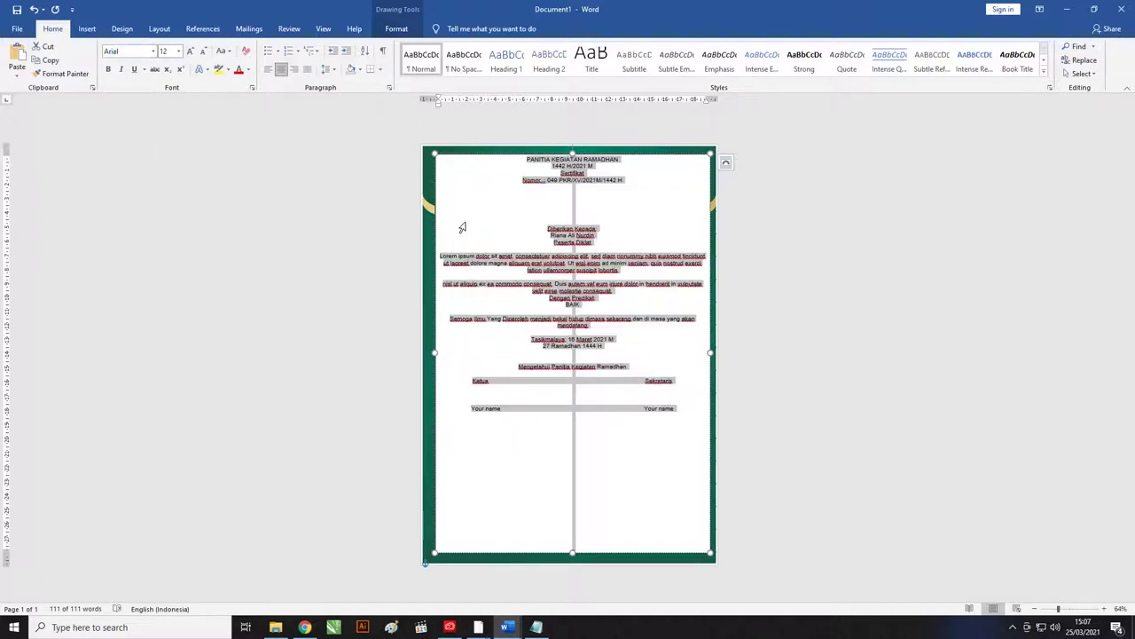
{"action": "left_click", "coordinate": [464, 227]}
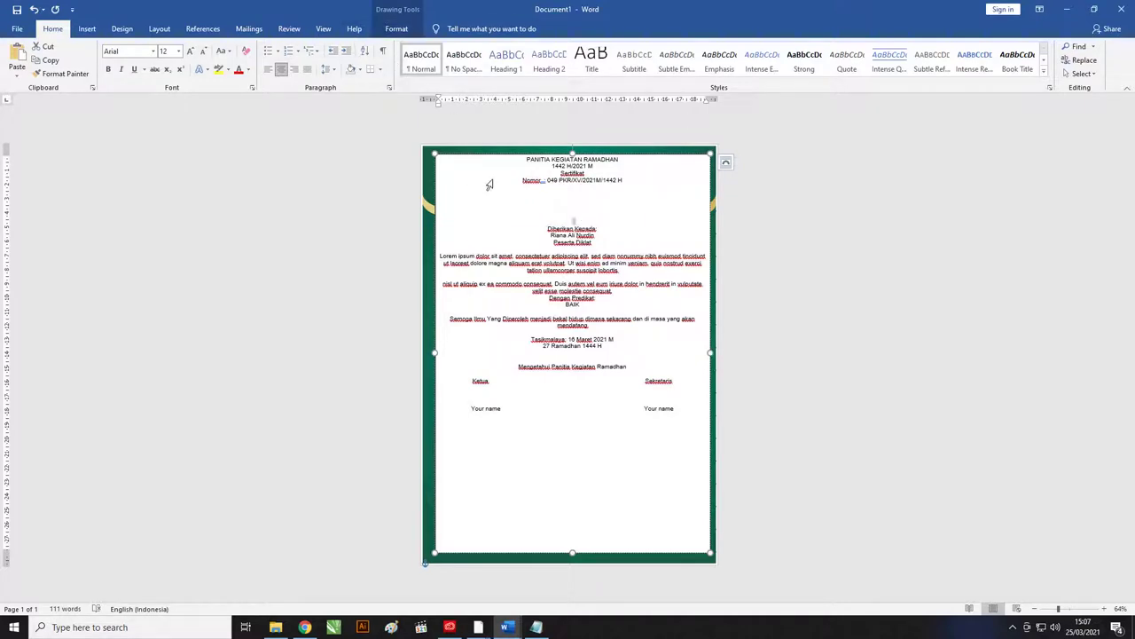
{"action": "left_click", "coordinate": [396, 28]}
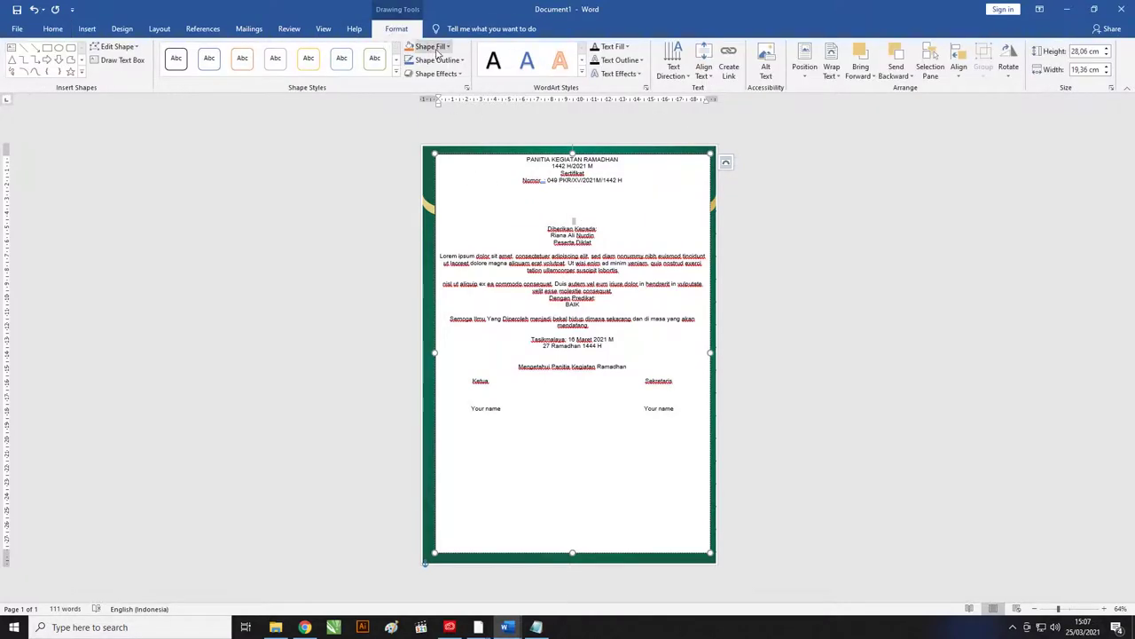
Give the text box No Fill and narrow it slightly to 18,99 cm wide
{"action": "left_click", "coordinate": [436, 49]}
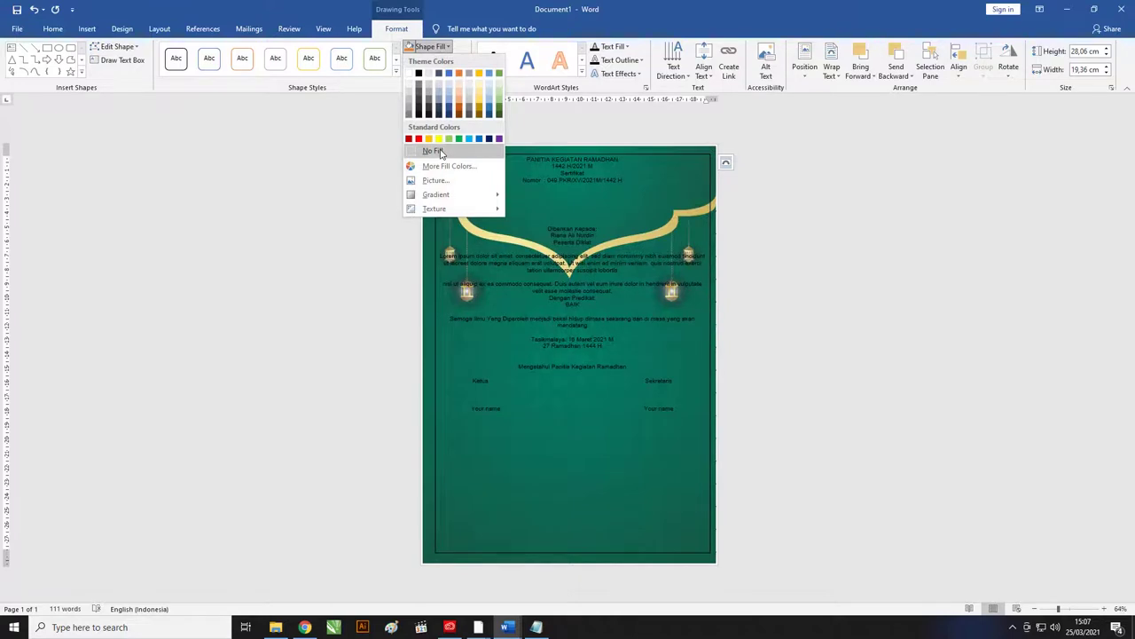
{"action": "left_click", "coordinate": [435, 151]}
{"action": "left_click_drag", "start_coordinate": [710, 353], "coordinate": [704, 352]}
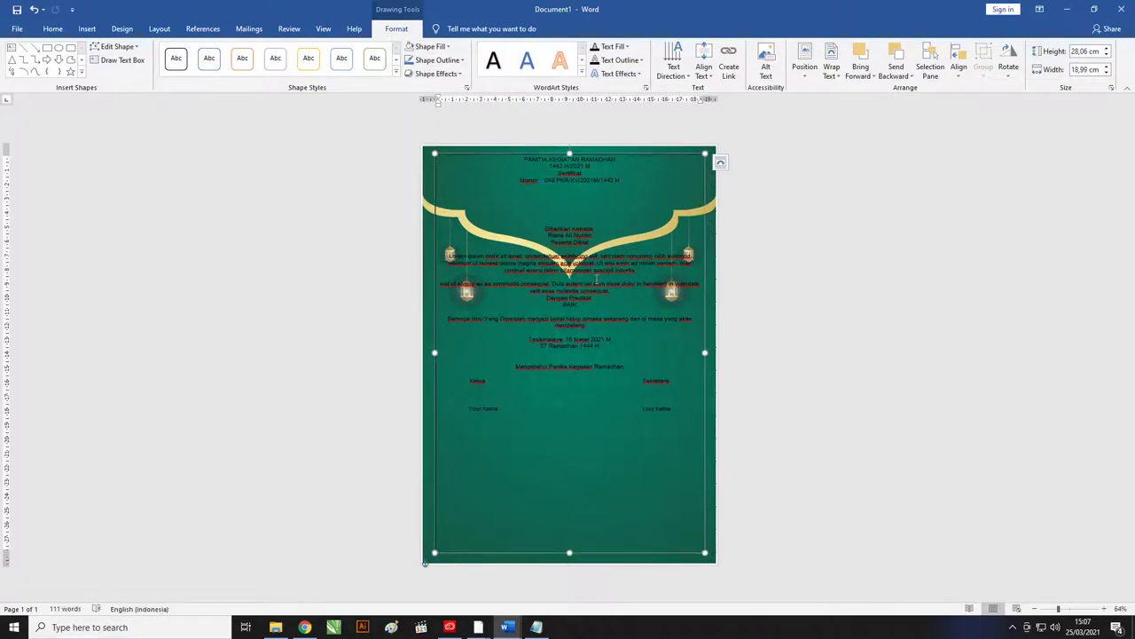
{"action": "key", "text": "ctrl+a"}
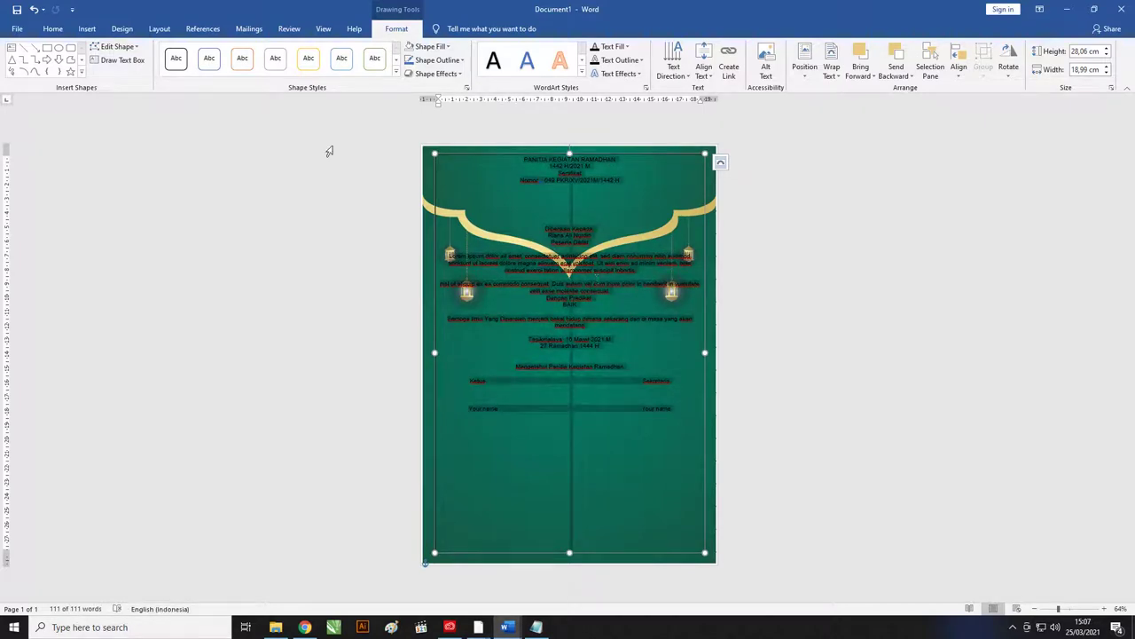
{"action": "left_click", "coordinate": [52, 29]}
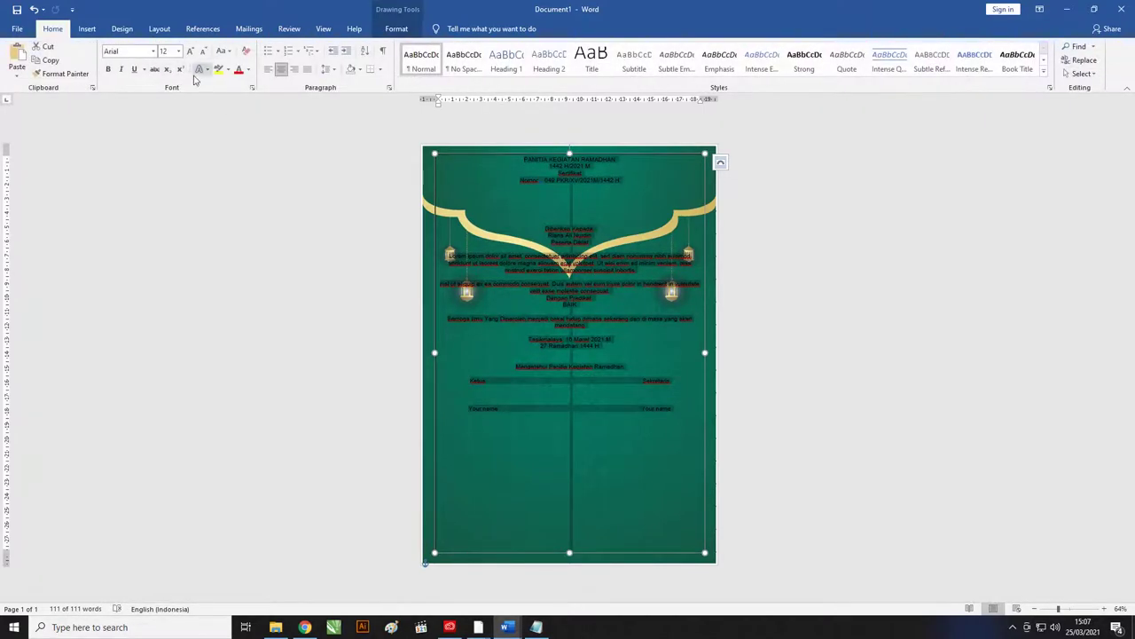
Make the certificate text white
{"action": "left_click", "coordinate": [249, 69]}
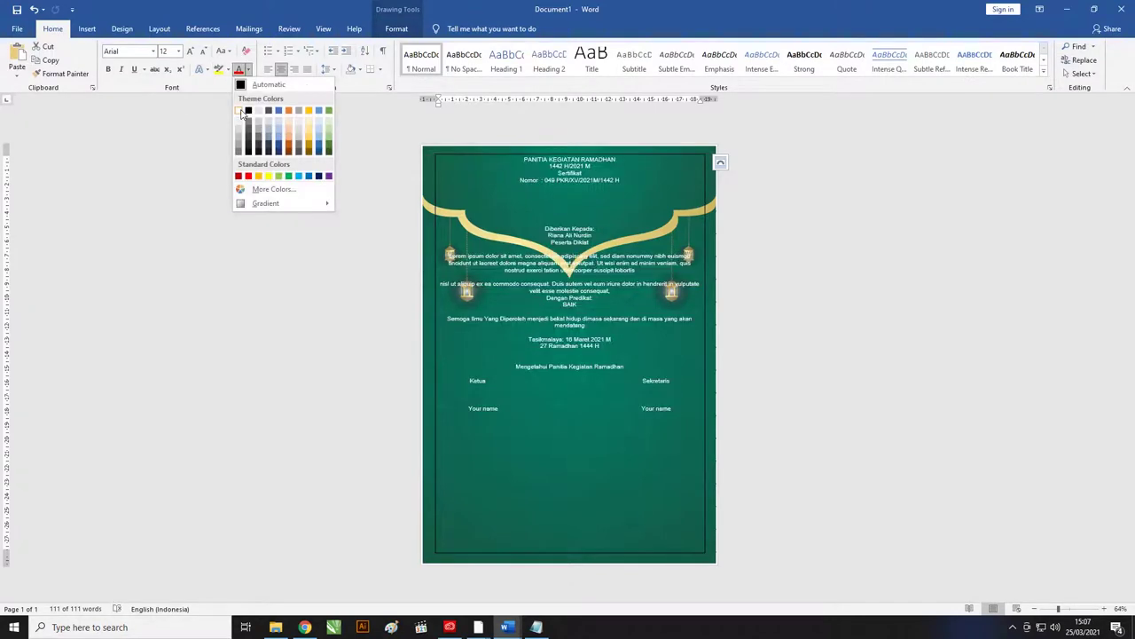
{"action": "left_click", "coordinate": [241, 111]}
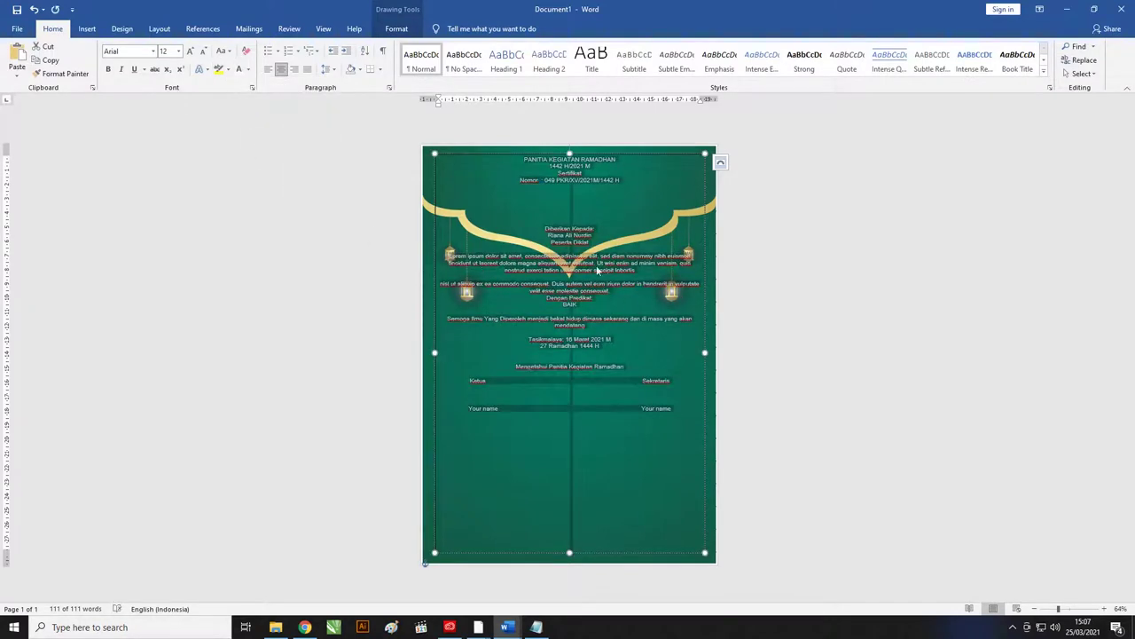
{"action": "left_click", "coordinate": [589, 236]}
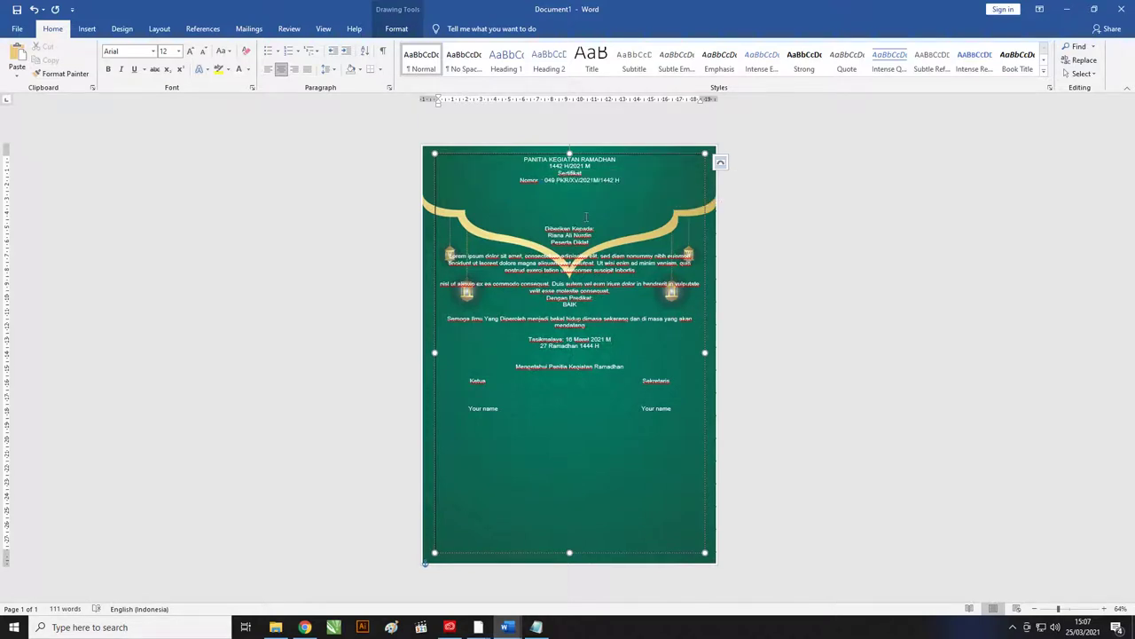
Add a line break before Diberikan Kepada to push the block below the arch
{"action": "key", "text": "Return"}
{"action": "key", "text": "Return"}
{"action": "key", "text": "Return"}
{"action": "key", "text": "BackSpace"}
{"action": "key", "text": "BackSpace"}
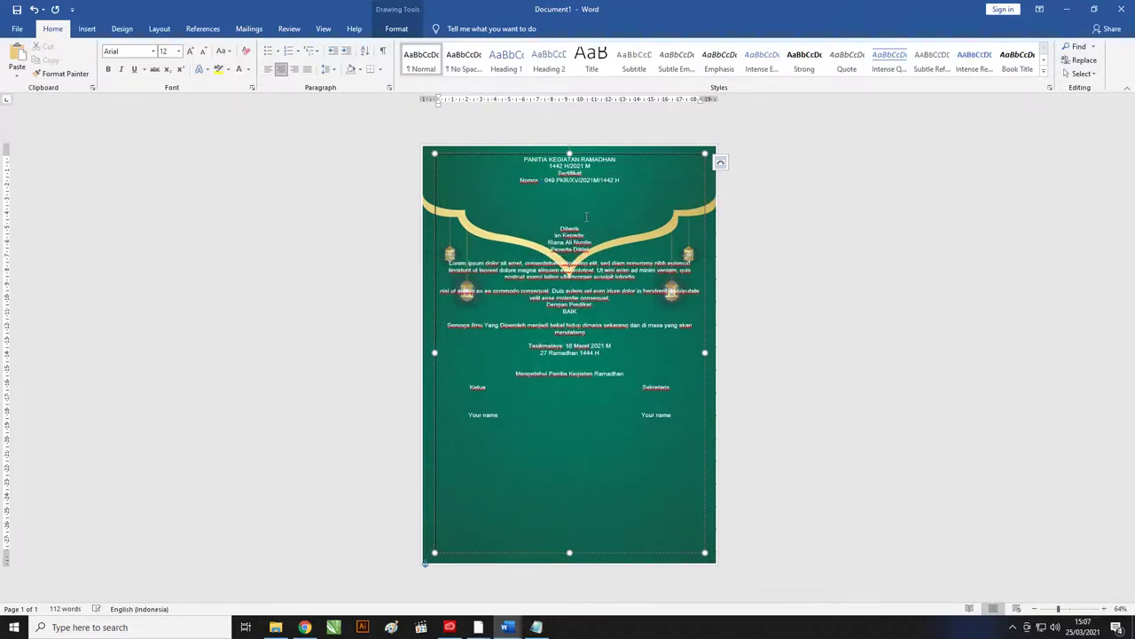
{"action": "key", "text": "BackSpace"}
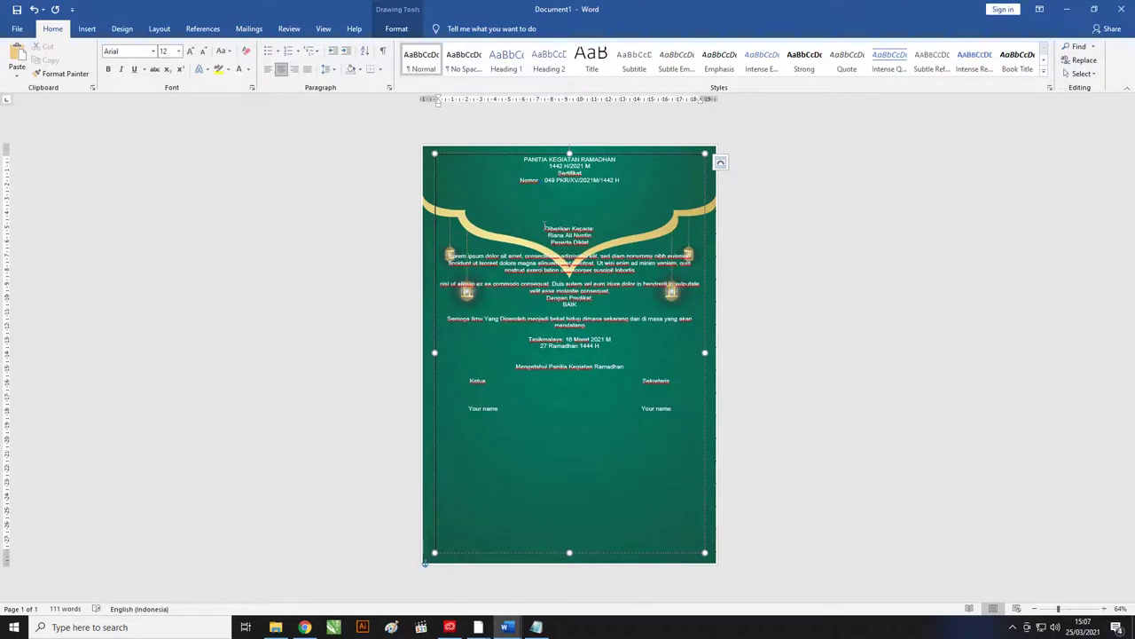
{"action": "key", "text": "Return"}
{"action": "key", "text": "Return"}
{"action": "key", "text": "Return"}
{"action": "key", "text": "Return"}
{"action": "key", "text": "Return"}
{"action": "key", "text": "Return"}
{"action": "key", "text": "Return"}
{"action": "key", "text": "Return"}
{"action": "key", "text": "Return"}
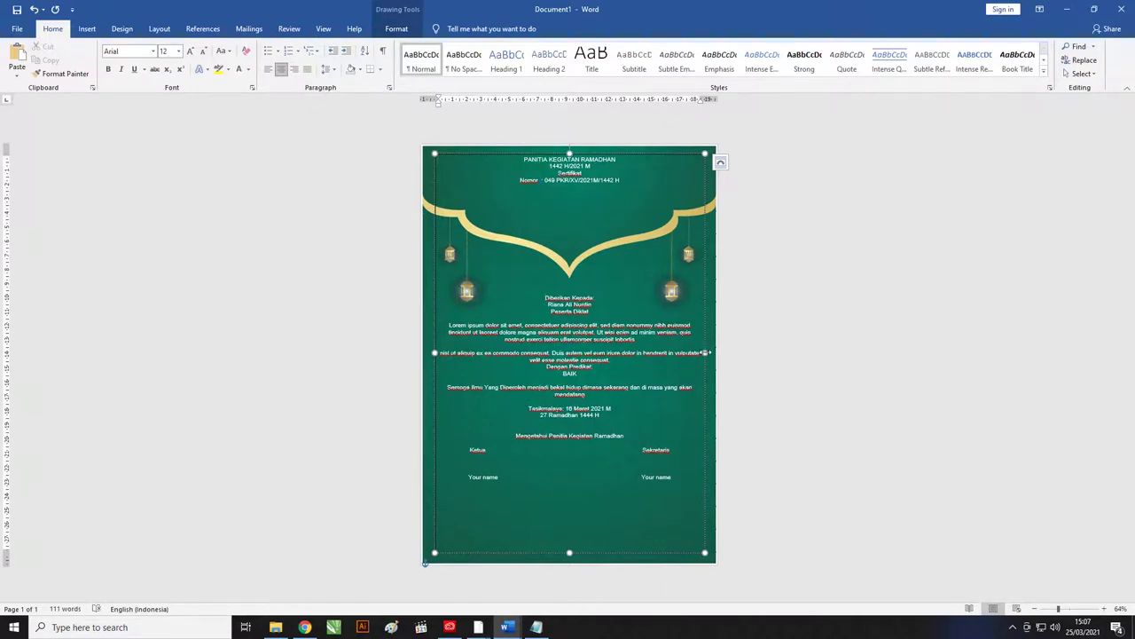
Narrow and re-centre the text box, then set Sertifikat to 72 pt Great Vibes
{"action": "left_click_drag", "start_coordinate": [706, 352], "coordinate": [672, 352]}
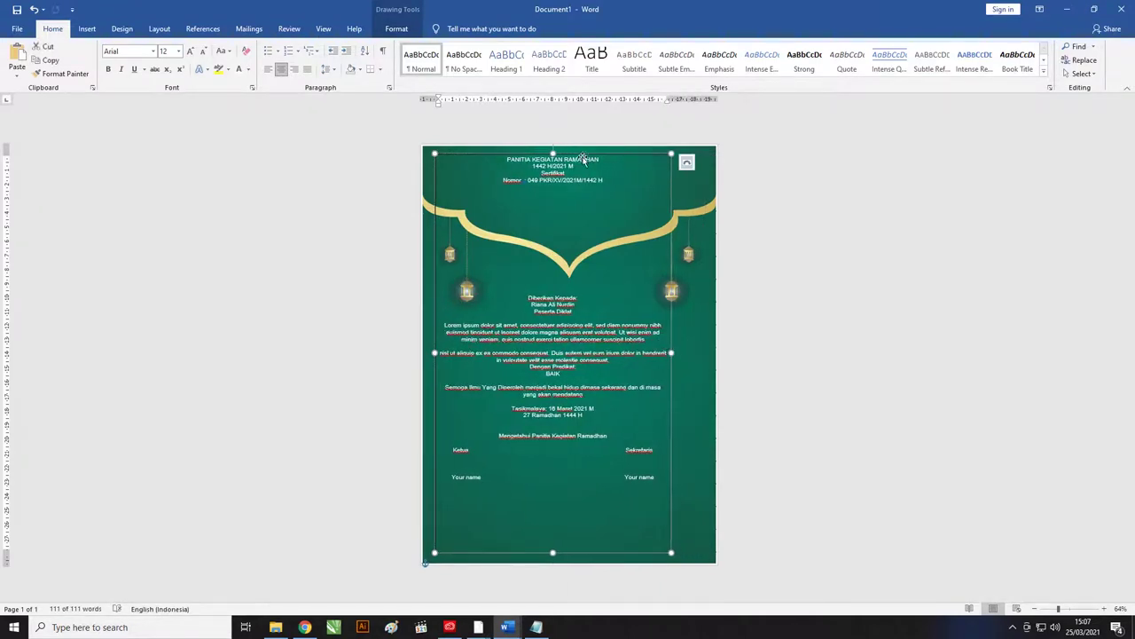
{"action": "left_click_drag", "start_coordinate": [582, 153], "coordinate": [605, 157]}
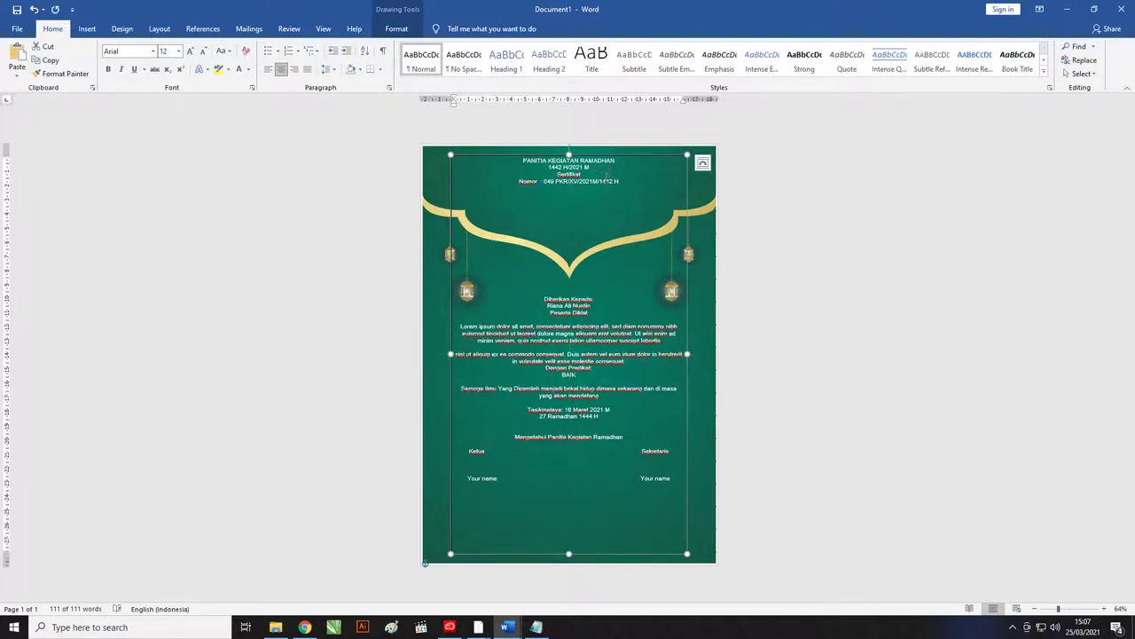
{"action": "double_click", "coordinate": [569, 174]}
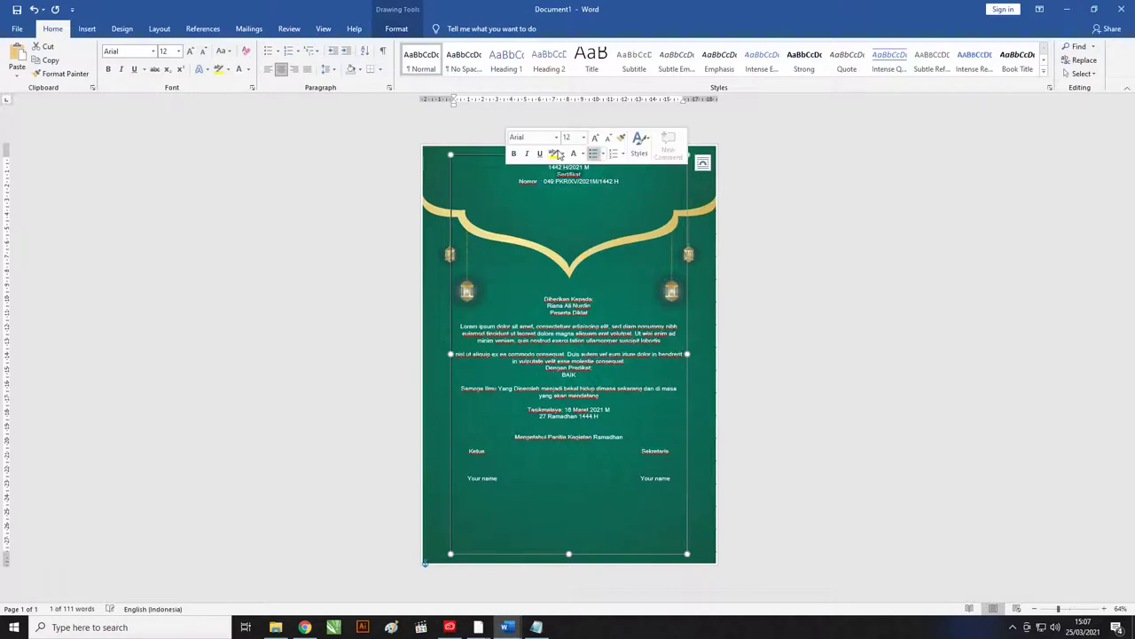
{"action": "left_click", "coordinate": [179, 51]}
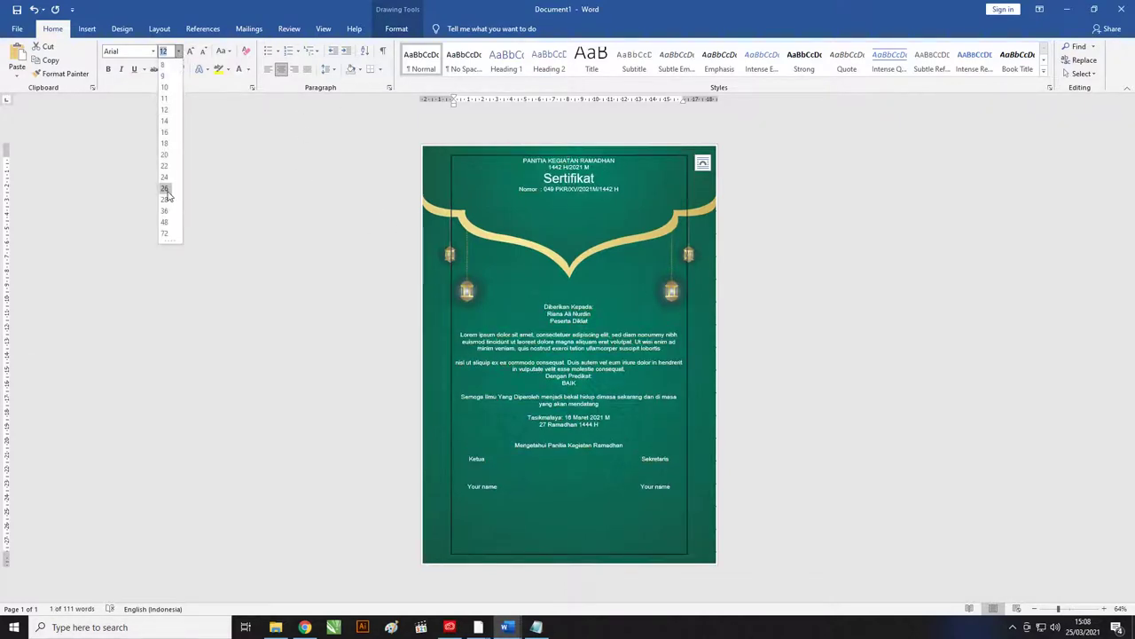
{"action": "left_click", "coordinate": [165, 233]}
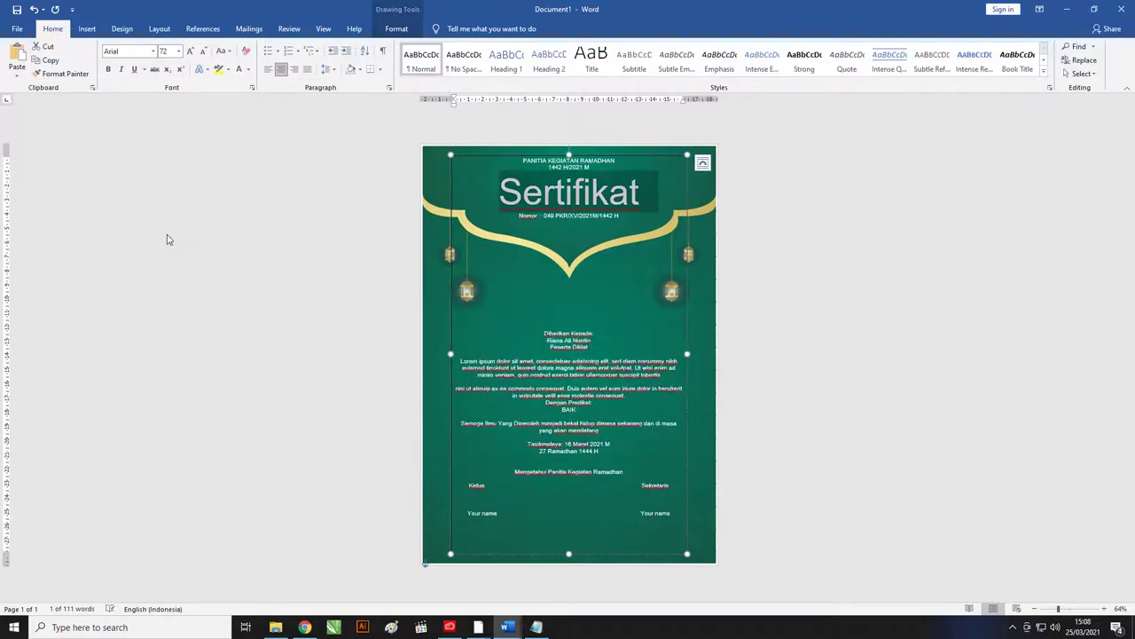
{"action": "left_click", "coordinate": [137, 55]}
{"action": "type", "text": "Great Vibes"}
{"action": "key", "text": "Return"}
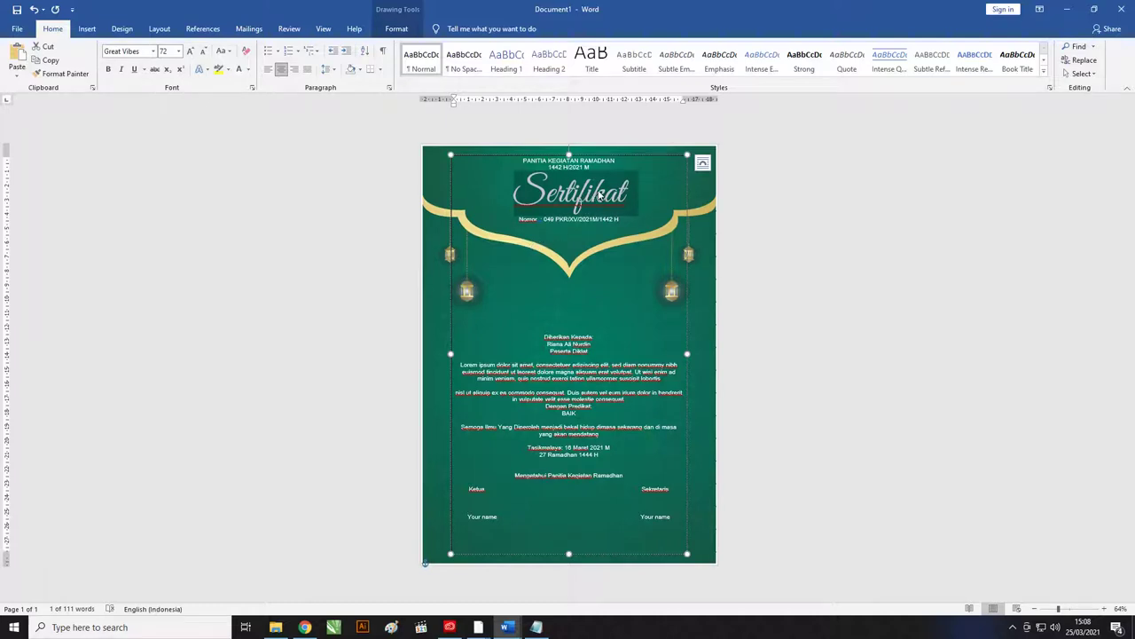
Delete two blank lines below the arch to raise the Diberikan Kepada block
{"action": "left_click", "coordinate": [579, 302]}
{"action": "key", "text": "BackSpace"}
{"action": "key", "text": "BackSpace"}
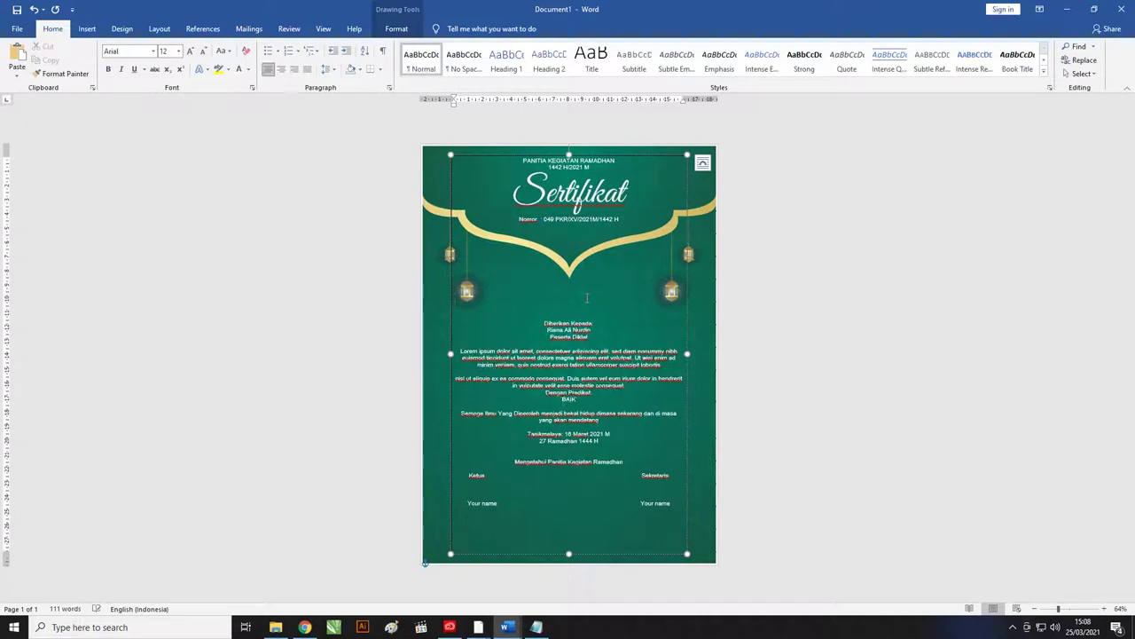
{"action": "key", "text": "BackSpace"}
{"action": "key", "text": "BackSpace"}
{"action": "key", "text": "BackSpace"}
{"action": "key", "text": "BackSpace"}
{"action": "key", "text": "BackSpace"}
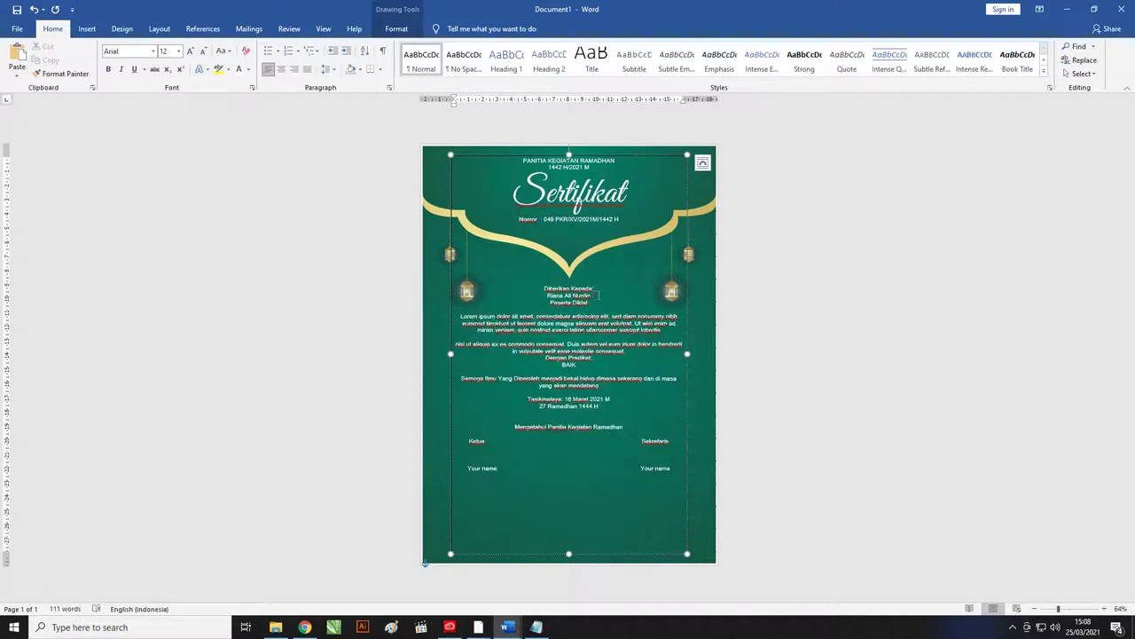
Set the recipient's name to 40 pt Bree Serif
{"action": "left_click_drag", "start_coordinate": [599, 295], "coordinate": [544, 297]}
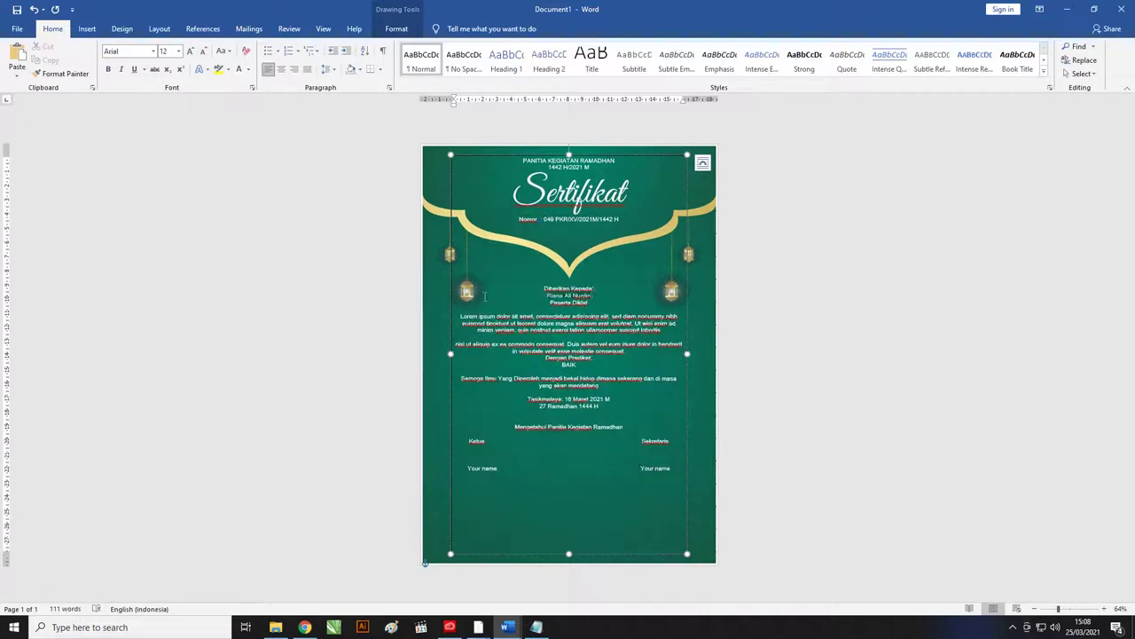
{"action": "left_click", "coordinate": [178, 51]}
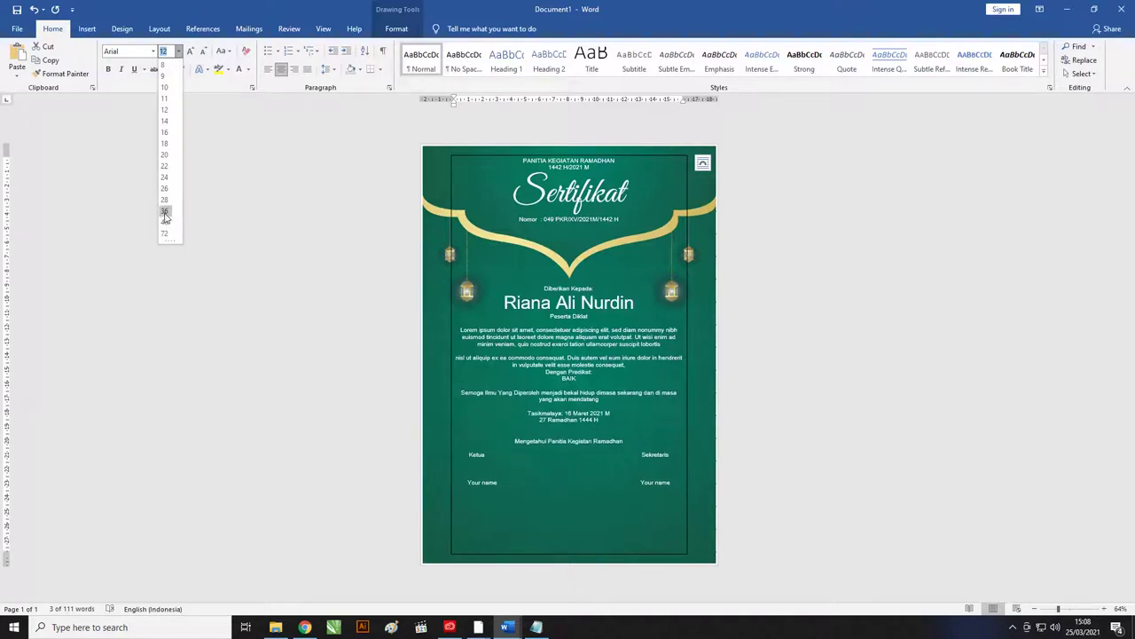
{"action": "left_click", "coordinate": [165, 212]}
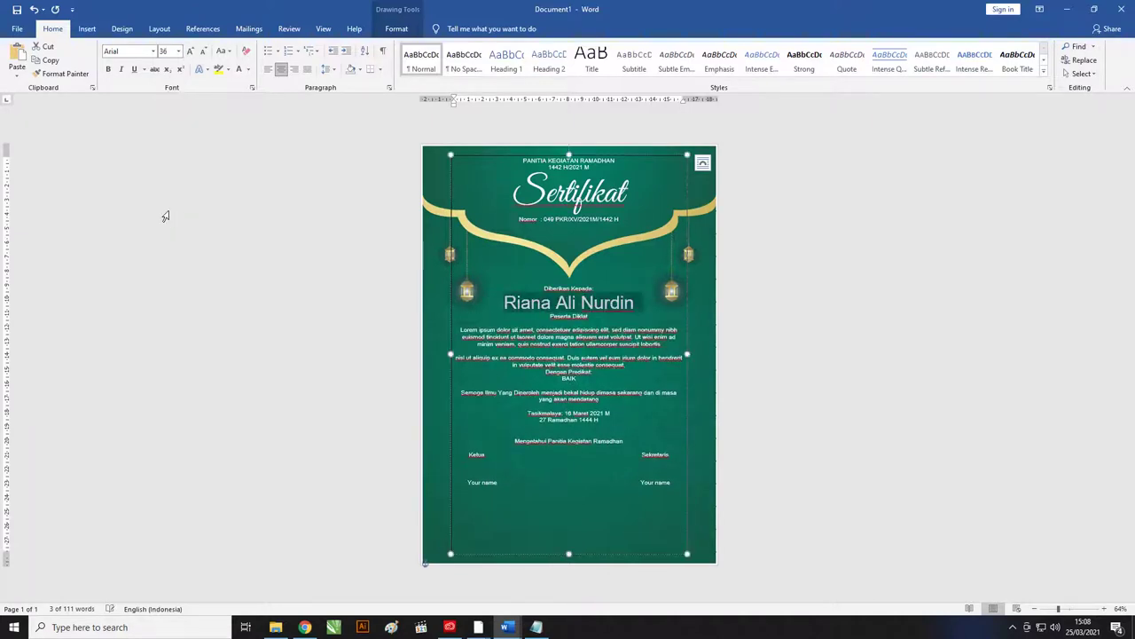
{"action": "type", "text": "401"}
{"action": "key", "text": "Return"}
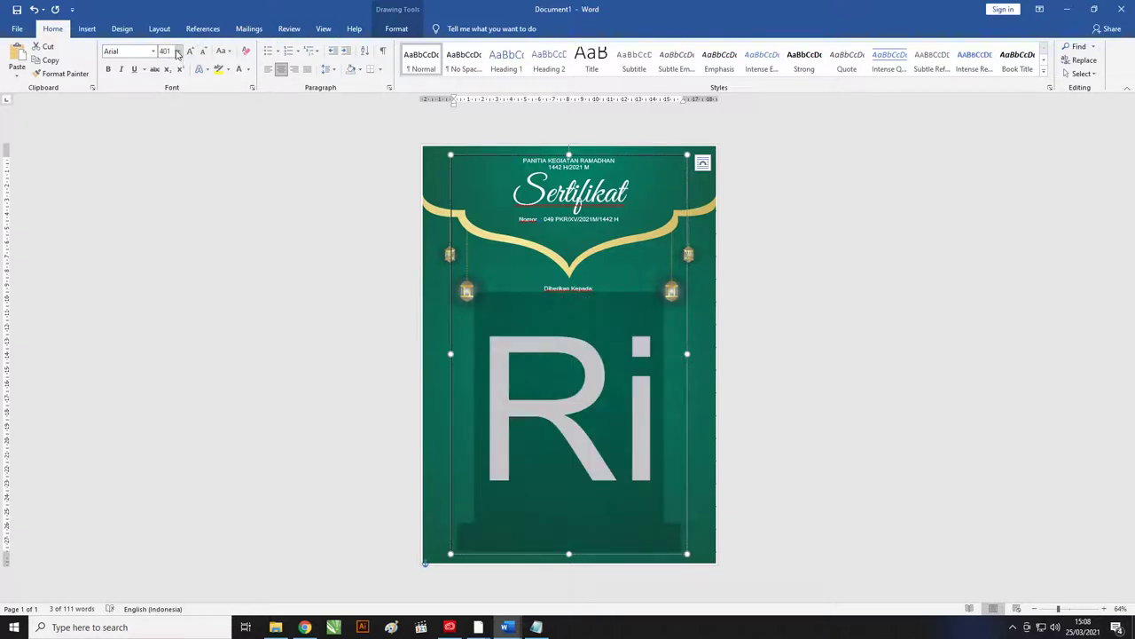
{"action": "left_click", "coordinate": [178, 51]}
{"action": "type", "text": "40"}
{"action": "key", "text": "Return"}
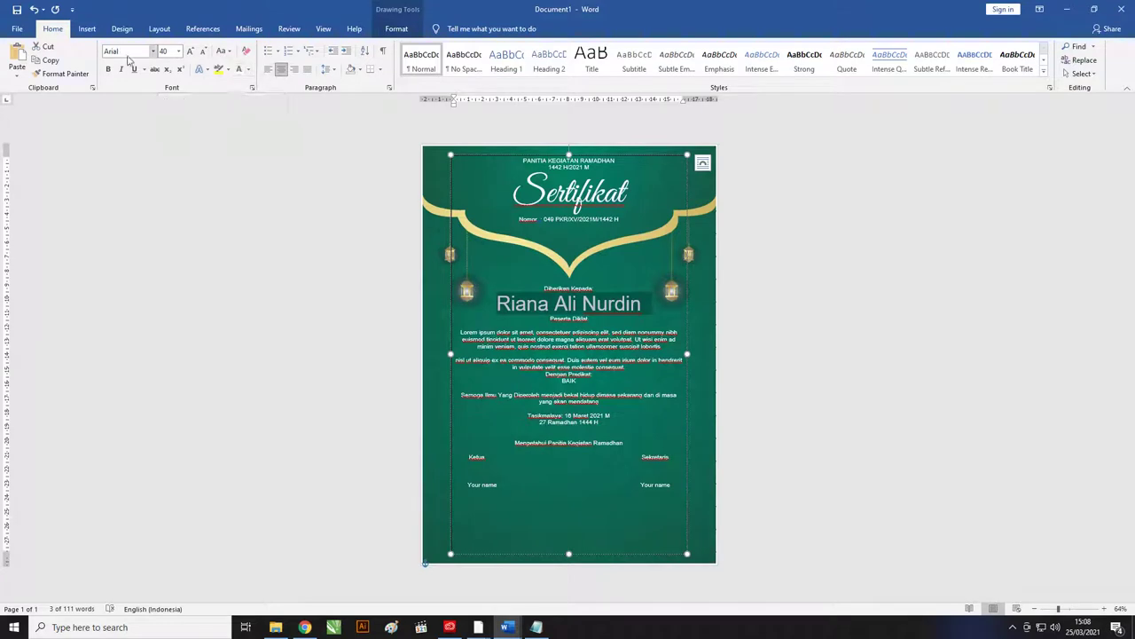
{"action": "left_click", "coordinate": [130, 55]}
{"action": "type", "text": "Bree Serif"}
{"action": "key", "text": "Return"}
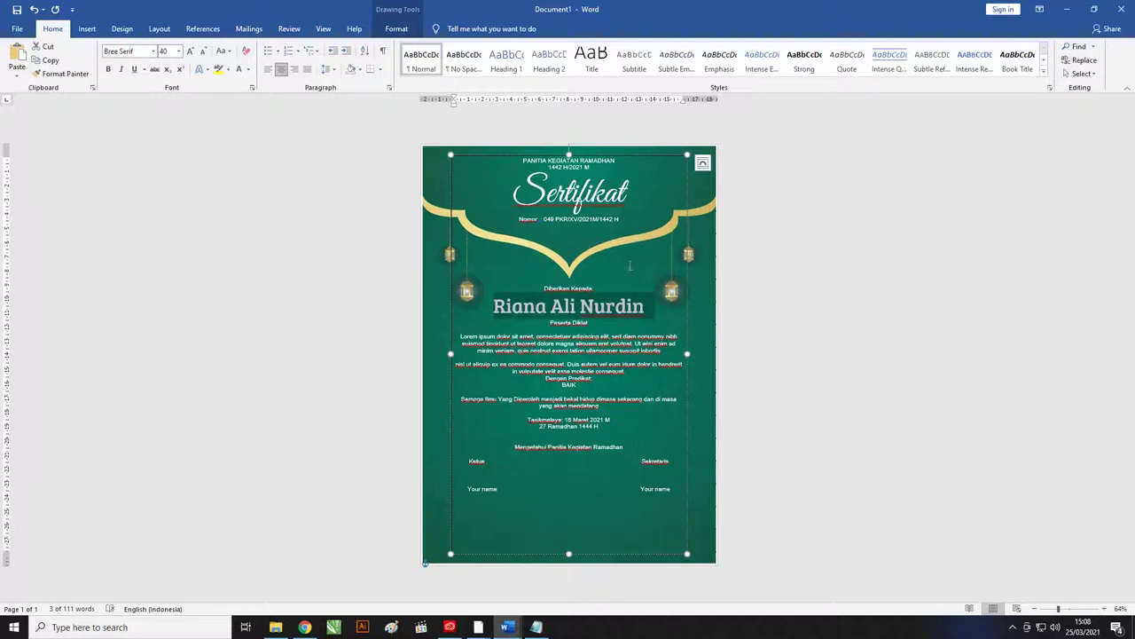
{"action": "left_click", "coordinate": [581, 395]}
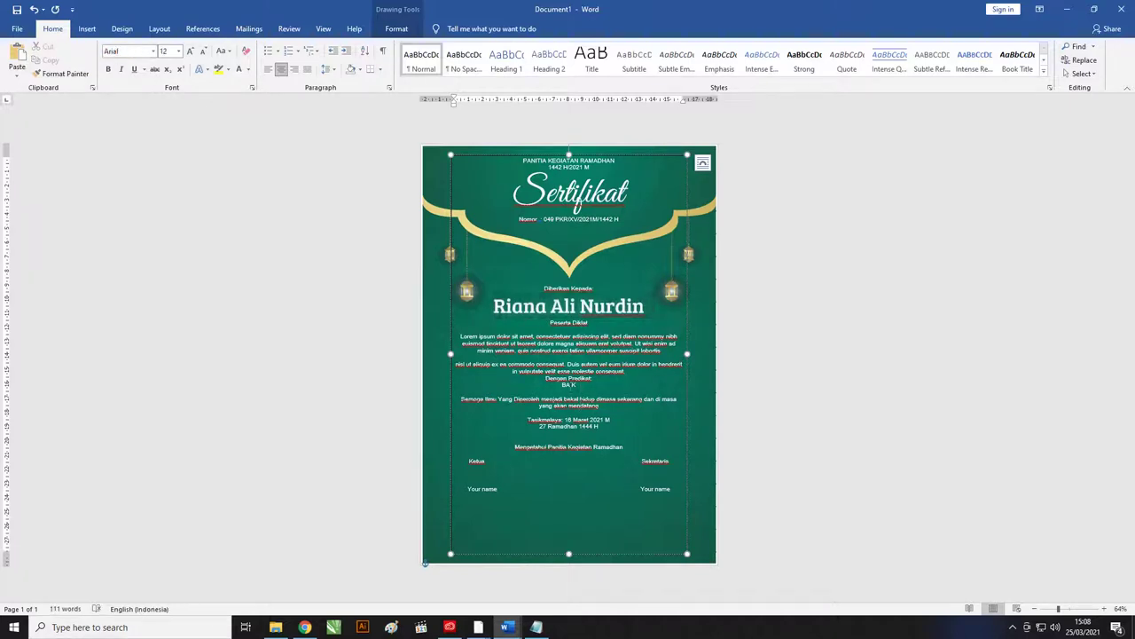
Make BAIK 26 pt bold and bold the Diberikan Kepada line
{"action": "double_click", "coordinate": [568, 384]}
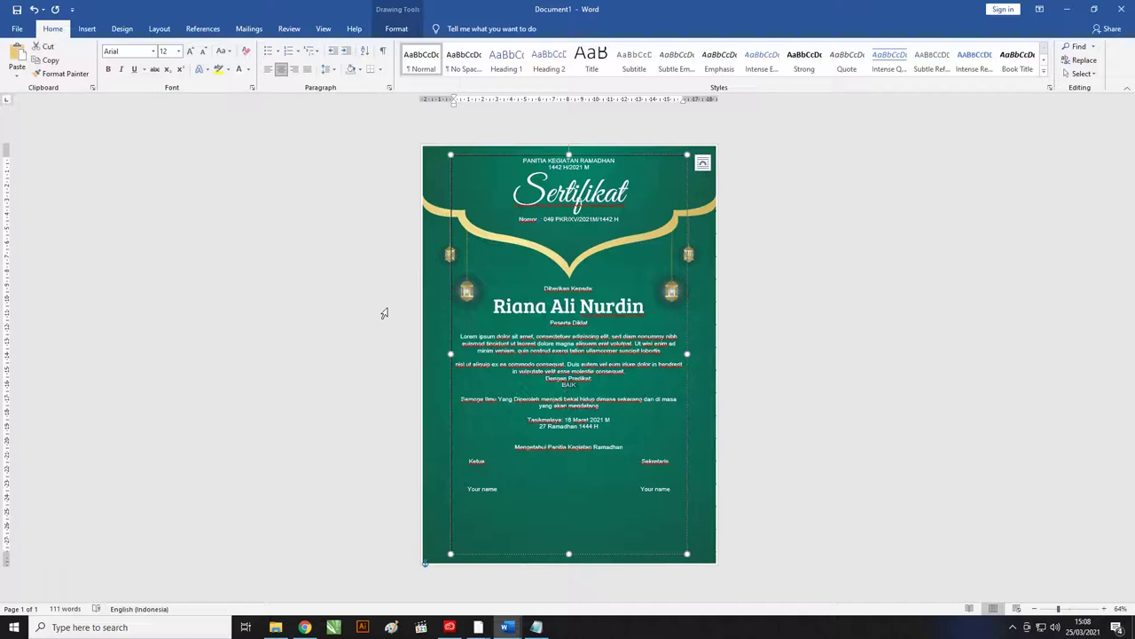
{"action": "left_click", "coordinate": [179, 51]}
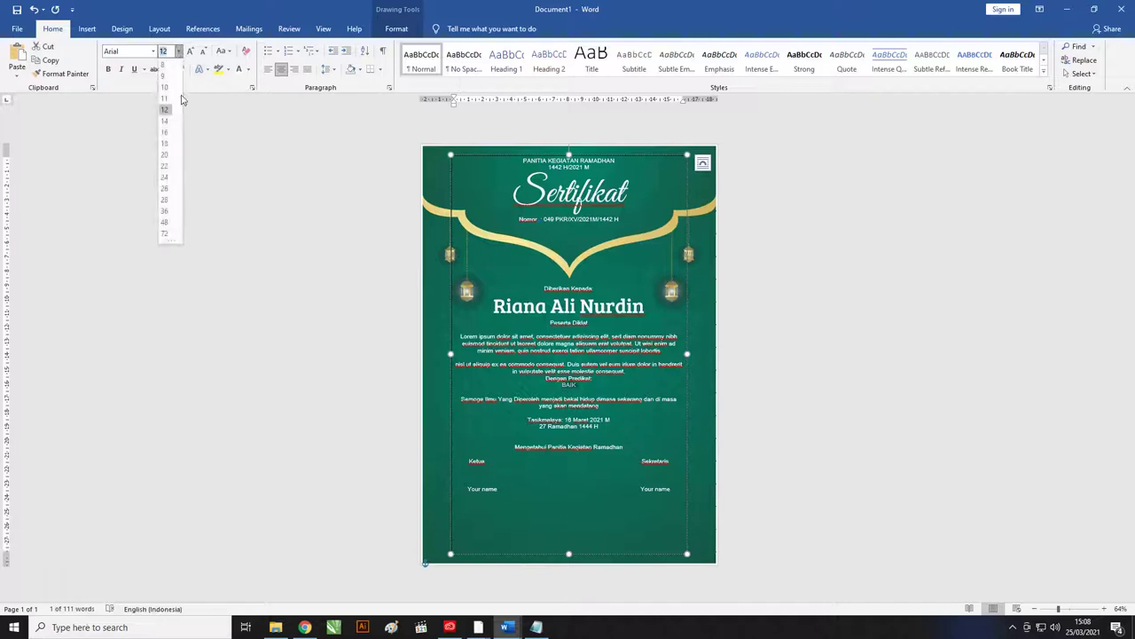
{"action": "left_click", "coordinate": [171, 188]}
{"action": "left_click", "coordinate": [108, 70]}
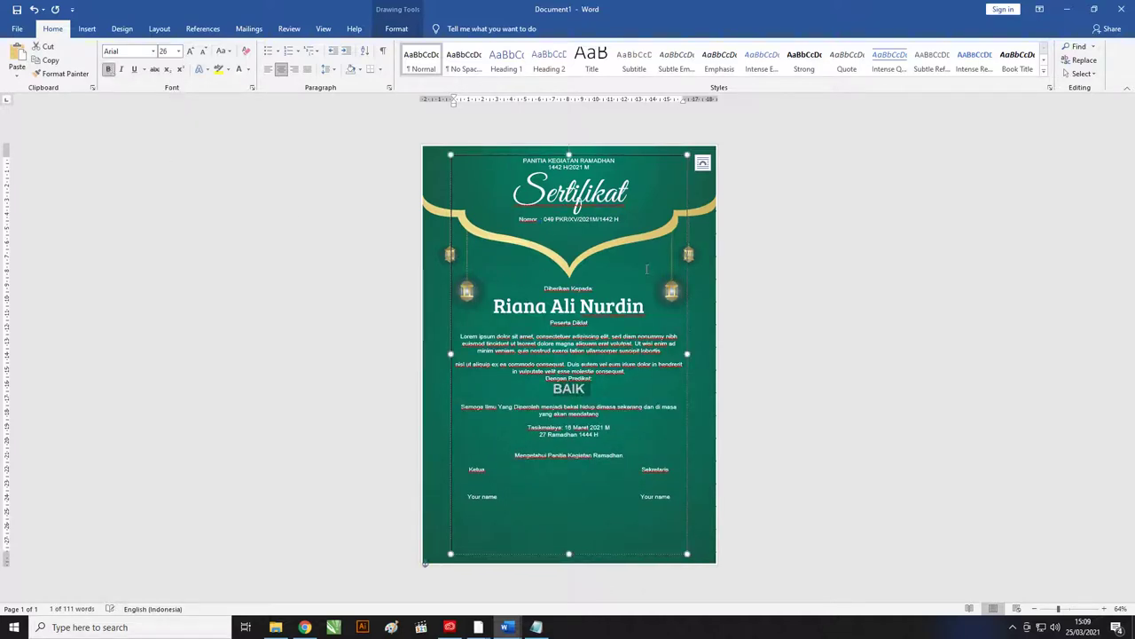
{"action": "triple_click", "coordinate": [524, 285]}
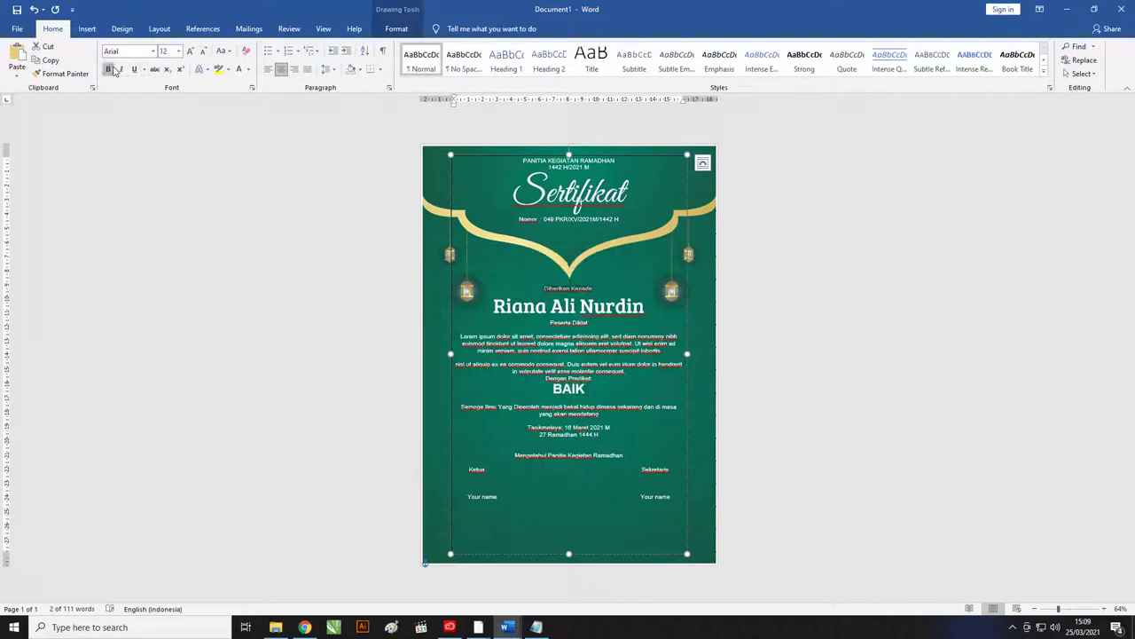
{"action": "left_click", "coordinate": [702, 162]}
{"action": "left_click", "coordinate": [872, 246]}
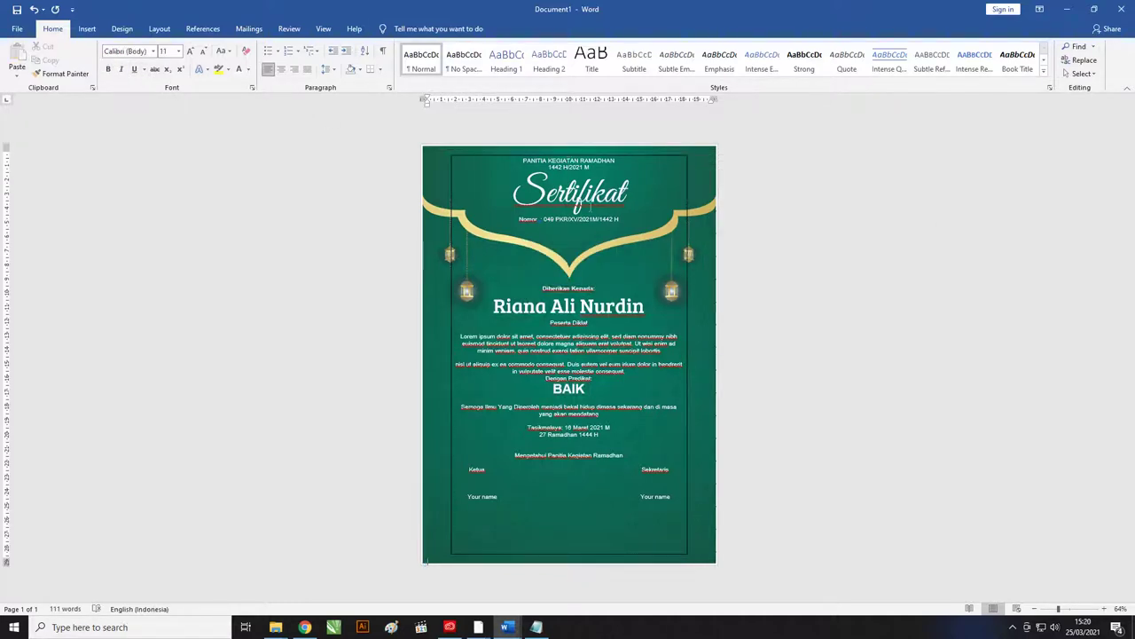
Zoom in on the certificate and select the Sertifikat title
{"action": "left_click", "coordinate": [590, 206]}
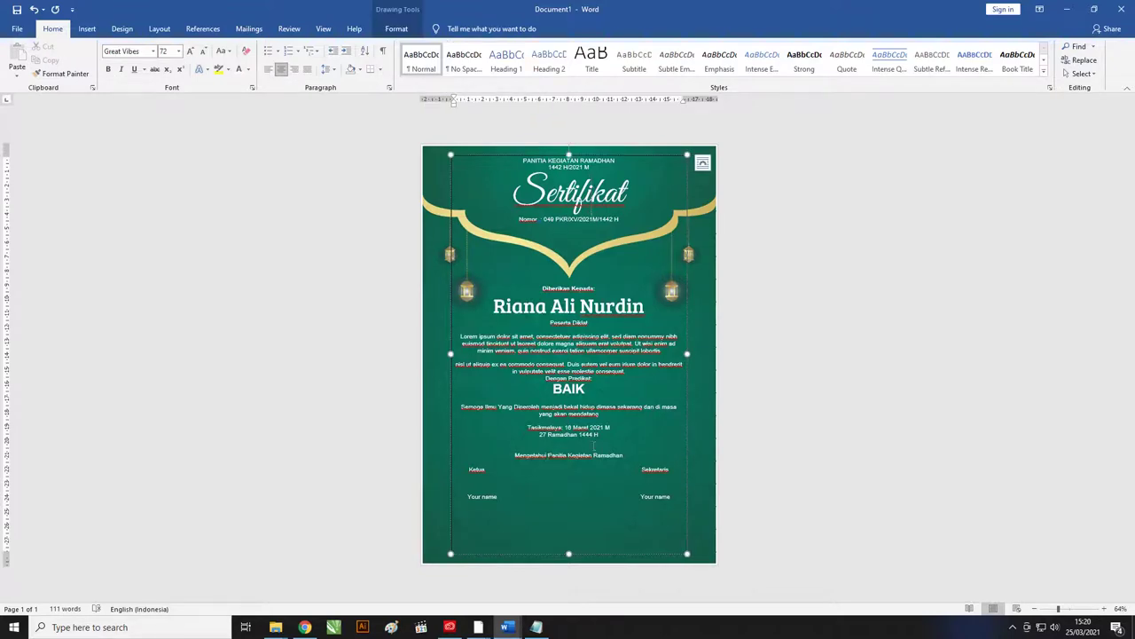
{"action": "left_click_drag", "start_coordinate": [1060, 610], "coordinate": [1074, 611]}
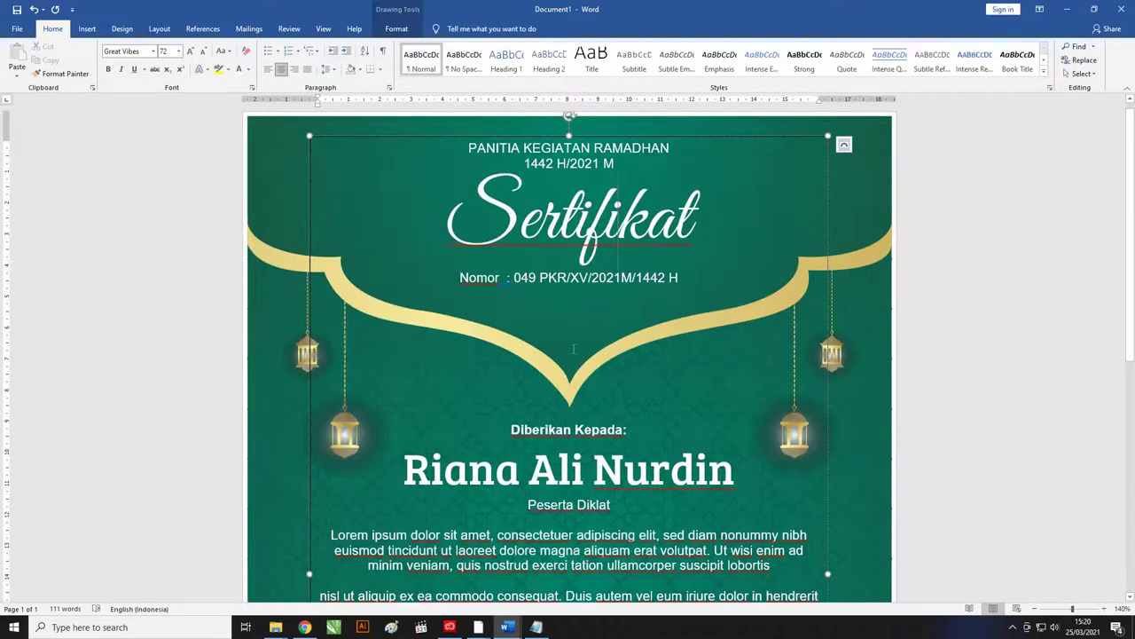
{"action": "scroll", "coordinate": [574, 348], "scroll_direction": "down", "scroll_amount": 2}
{"action": "scroll", "coordinate": [559, 346], "scroll_direction": "down", "scroll_amount": 3}
{"action": "scroll", "coordinate": [533, 337], "scroll_direction": "down", "scroll_amount": 1}
{"action": "scroll", "coordinate": [488, 327], "scroll_direction": "up", "scroll_amount": 2}
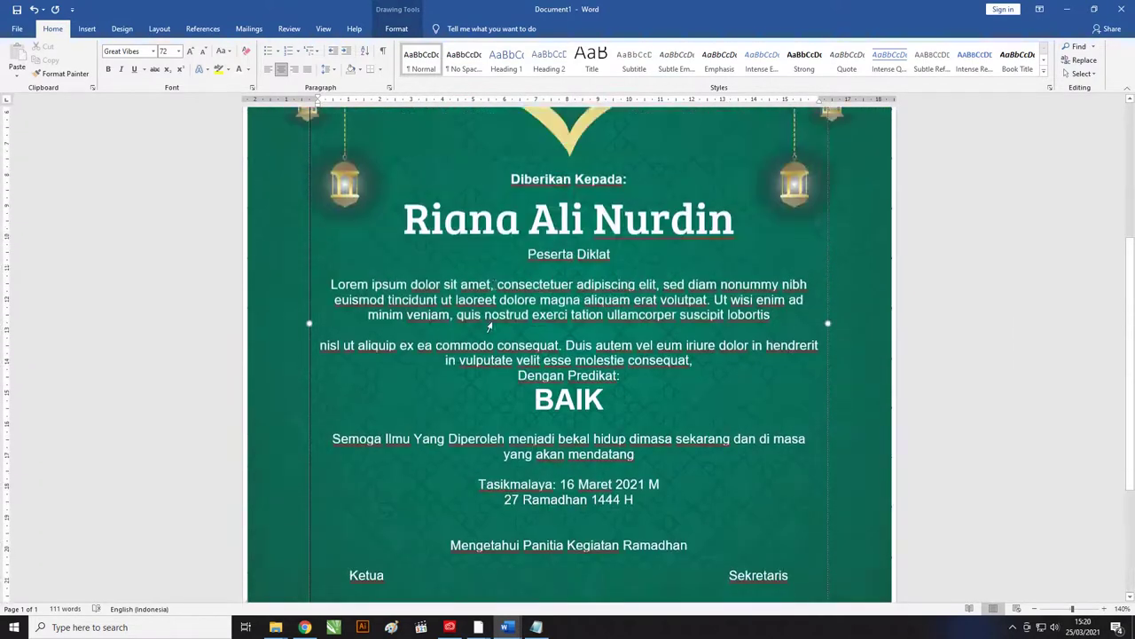
{"action": "scroll", "coordinate": [489, 328], "scroll_direction": "up", "scroll_amount": 1}
{"action": "scroll", "coordinate": [493, 319], "scroll_direction": "up", "scroll_amount": 2}
{"action": "scroll", "coordinate": [494, 312], "scroll_direction": "up", "scroll_amount": 1}
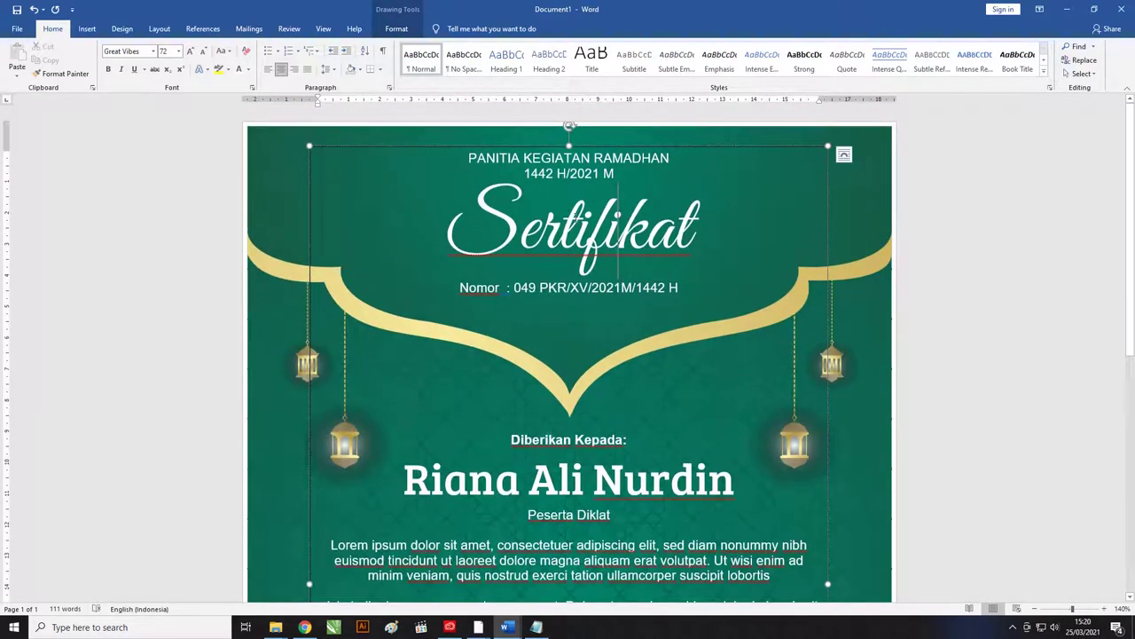
{"action": "left_click_drag", "start_coordinate": [458, 222], "coordinate": [696, 238]}
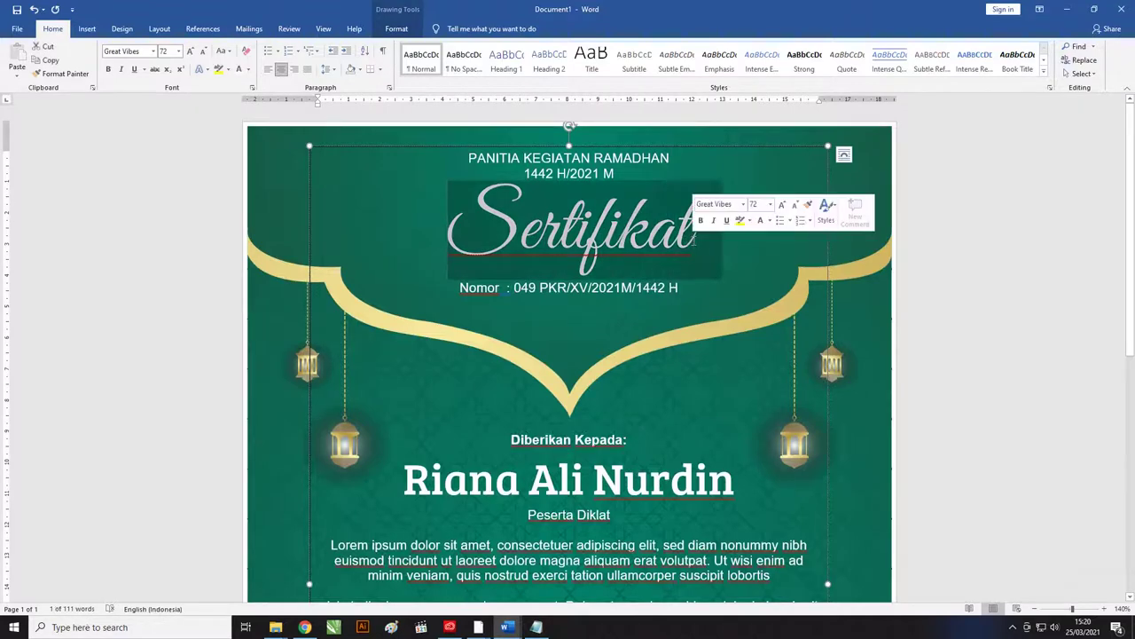
Apply a gold preset gradient text fill to the Sertifikat title
{"action": "left_click", "coordinate": [399, 30]}
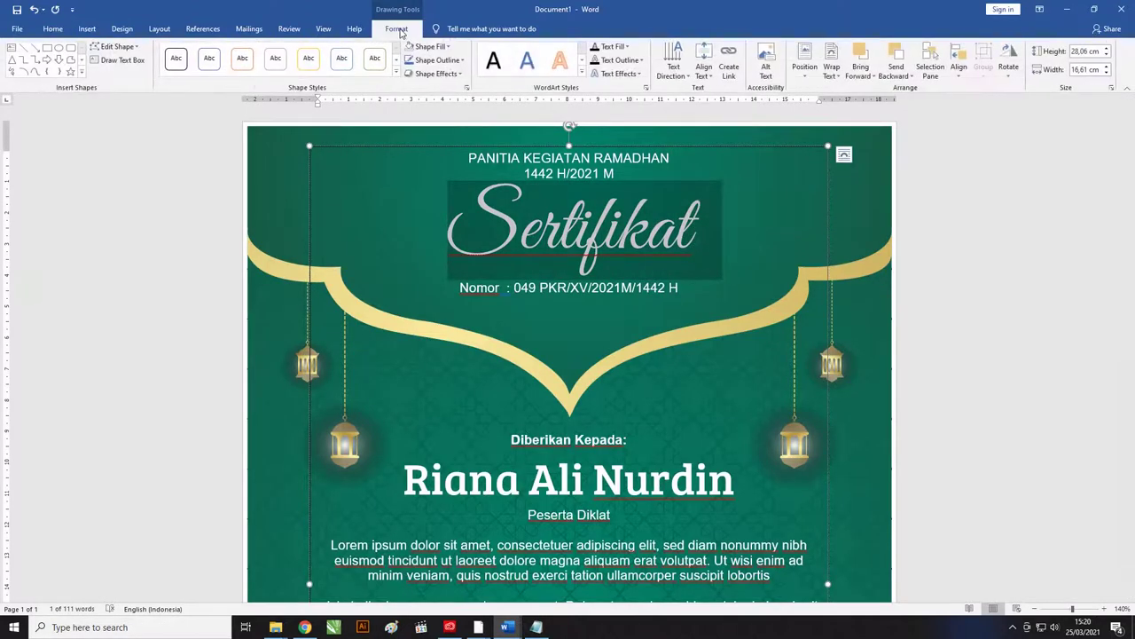
{"action": "left_click", "coordinate": [625, 49]}
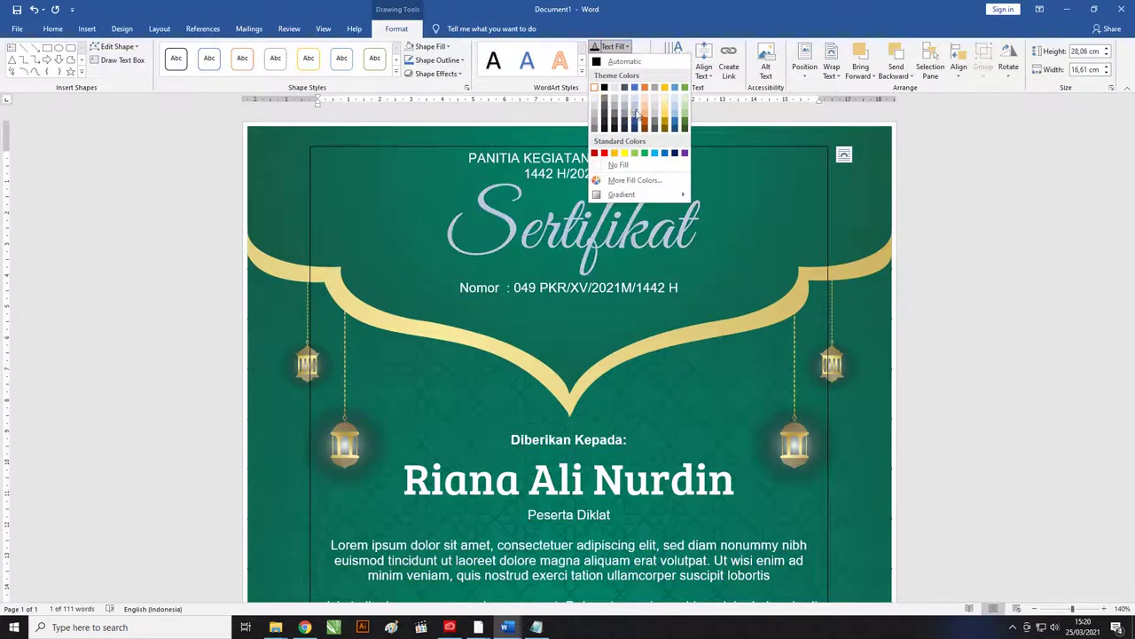
{"action": "mouse_move", "coordinate": [635, 194]}
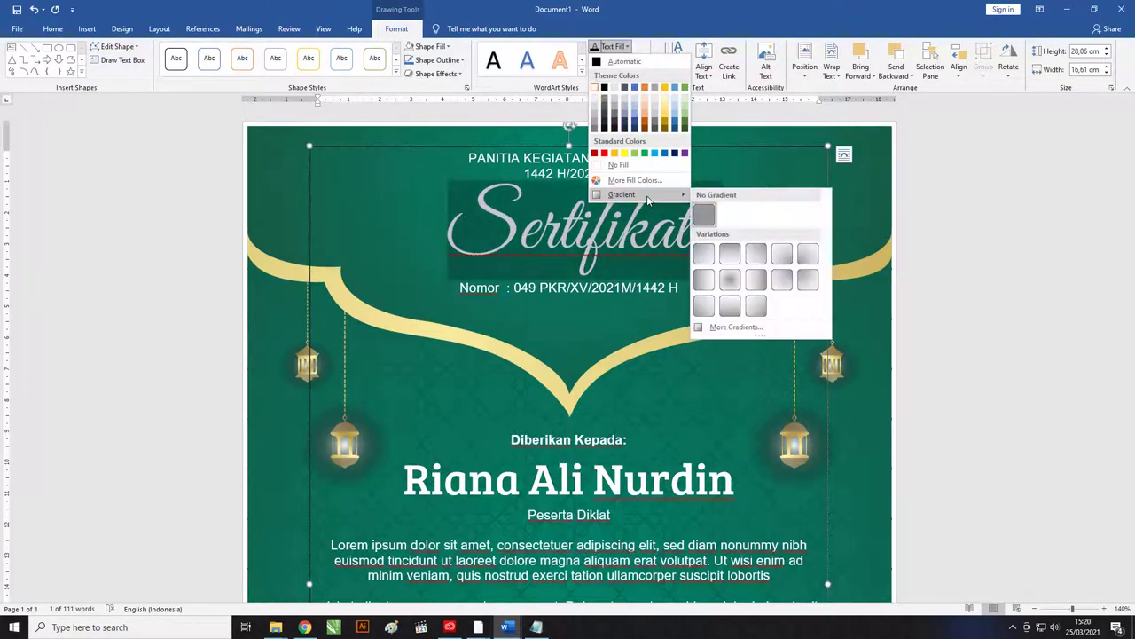
{"action": "left_click", "coordinate": [771, 328]}
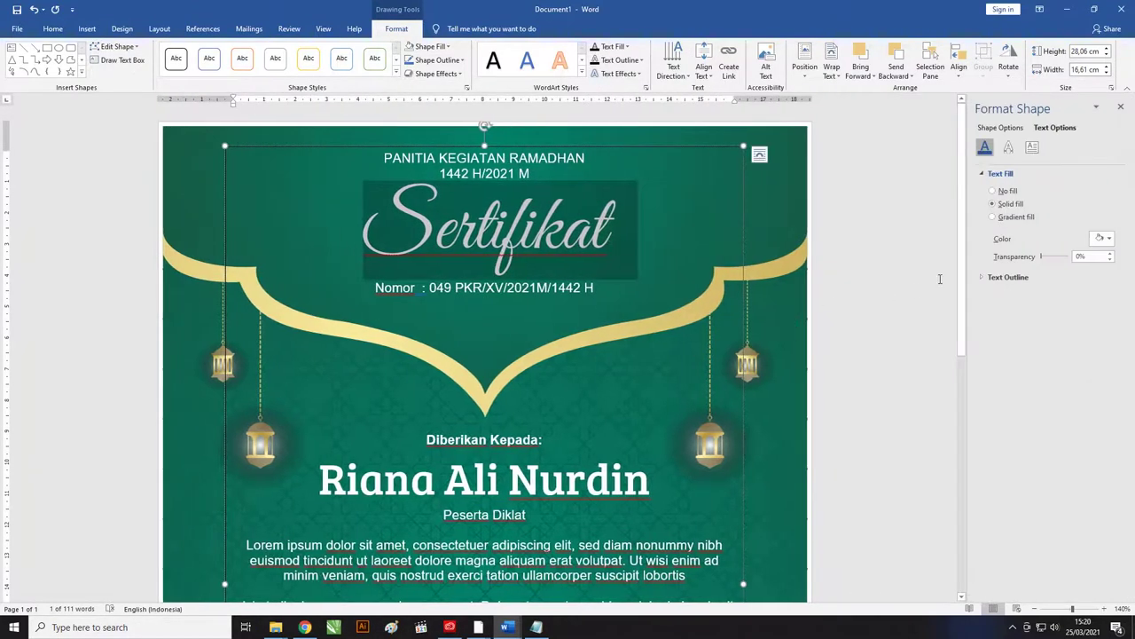
{"action": "left_click", "coordinate": [993, 217]}
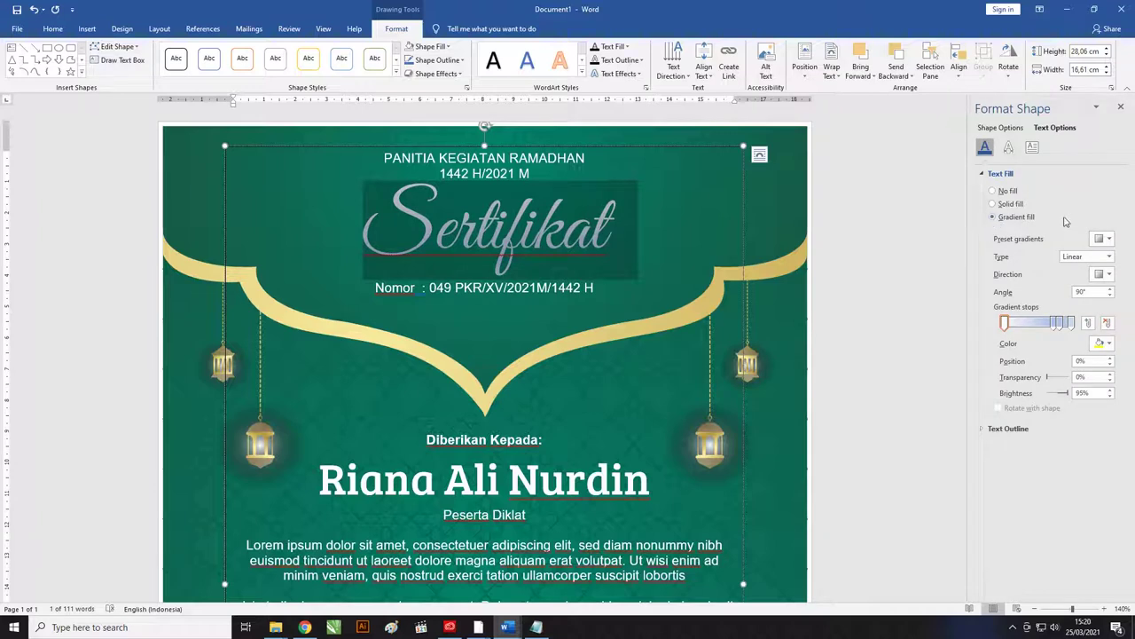
{"action": "left_click", "coordinate": [1112, 242]}
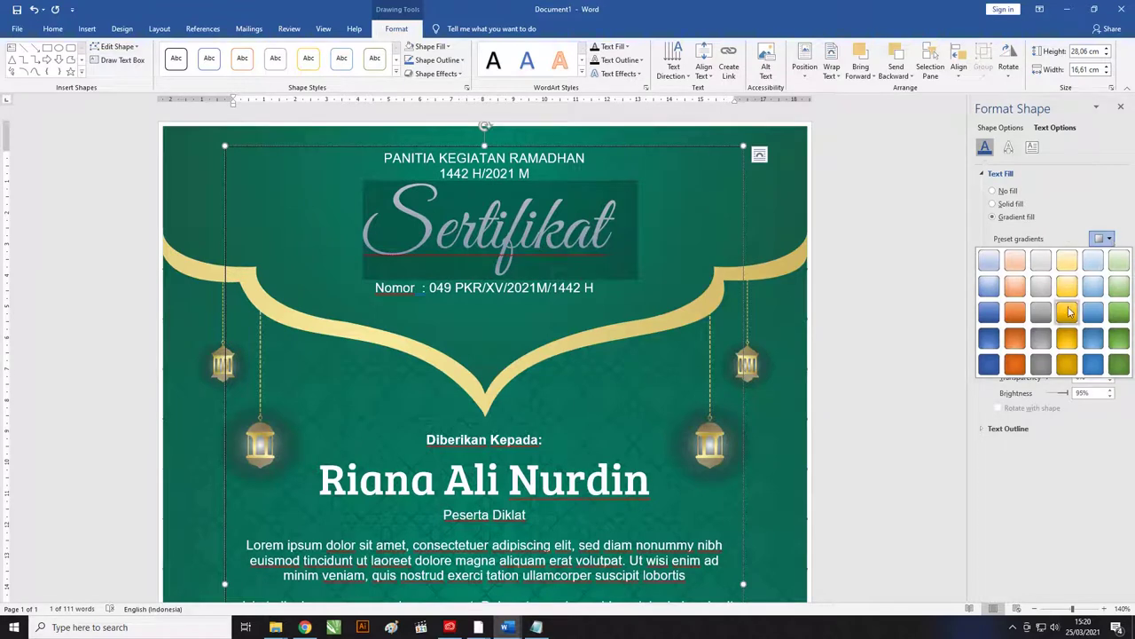
{"action": "left_click", "coordinate": [1069, 312]}
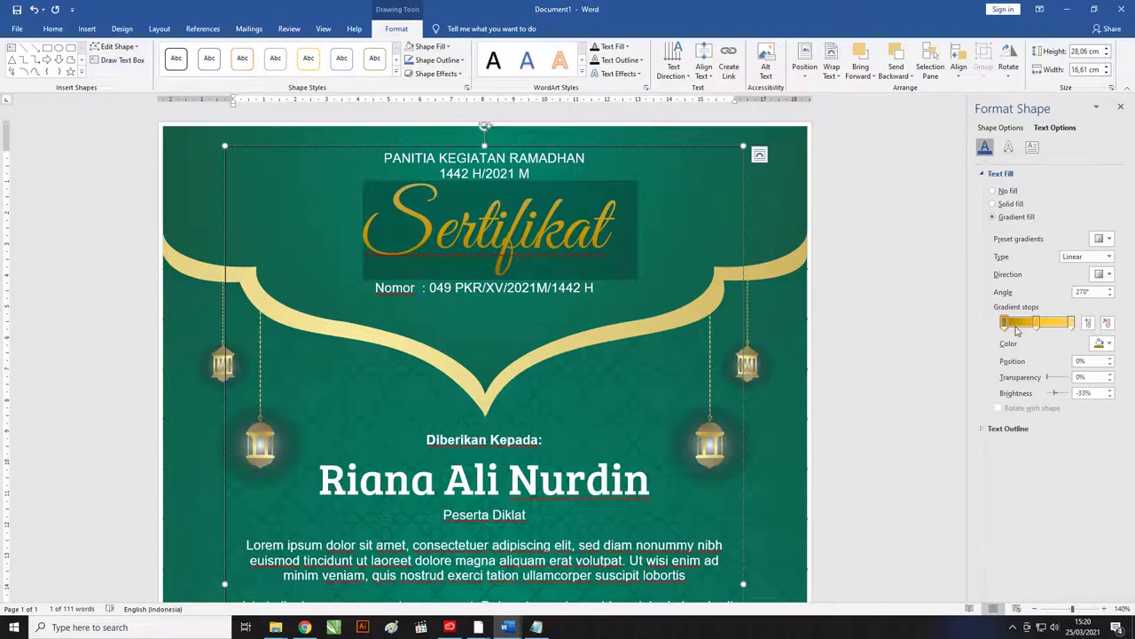
Rearrange the title's gradient stops and delete two extra ones
{"action": "left_click_drag", "start_coordinate": [1008, 325], "coordinate": [1026, 326]}
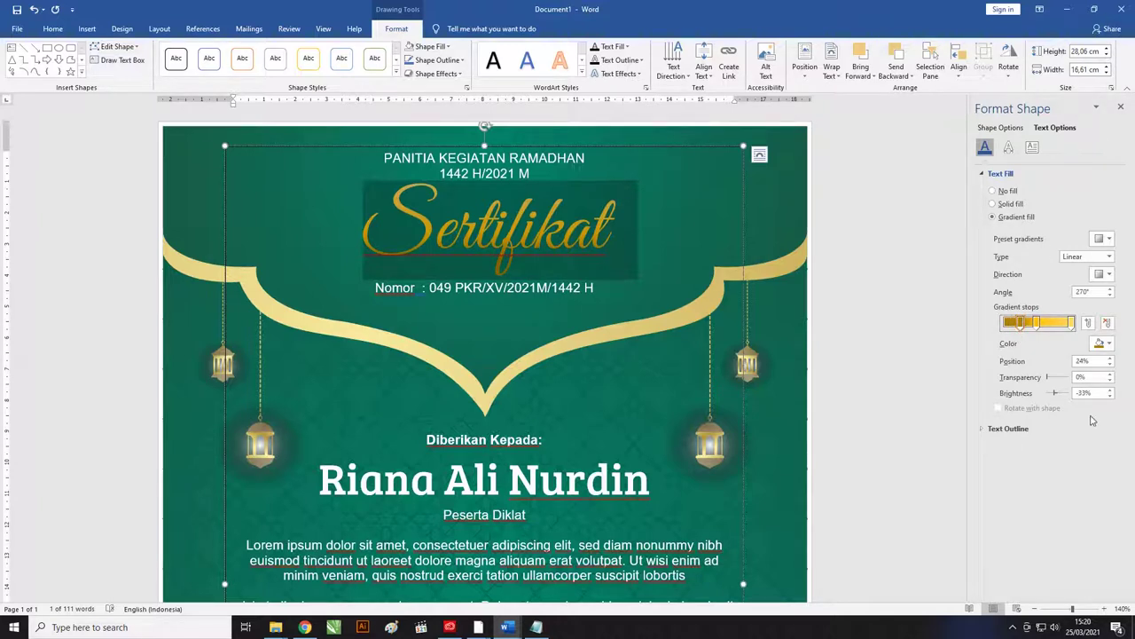
{"action": "left_click", "coordinate": [1007, 327]}
{"action": "mouse_move", "coordinate": [1020, 322]}
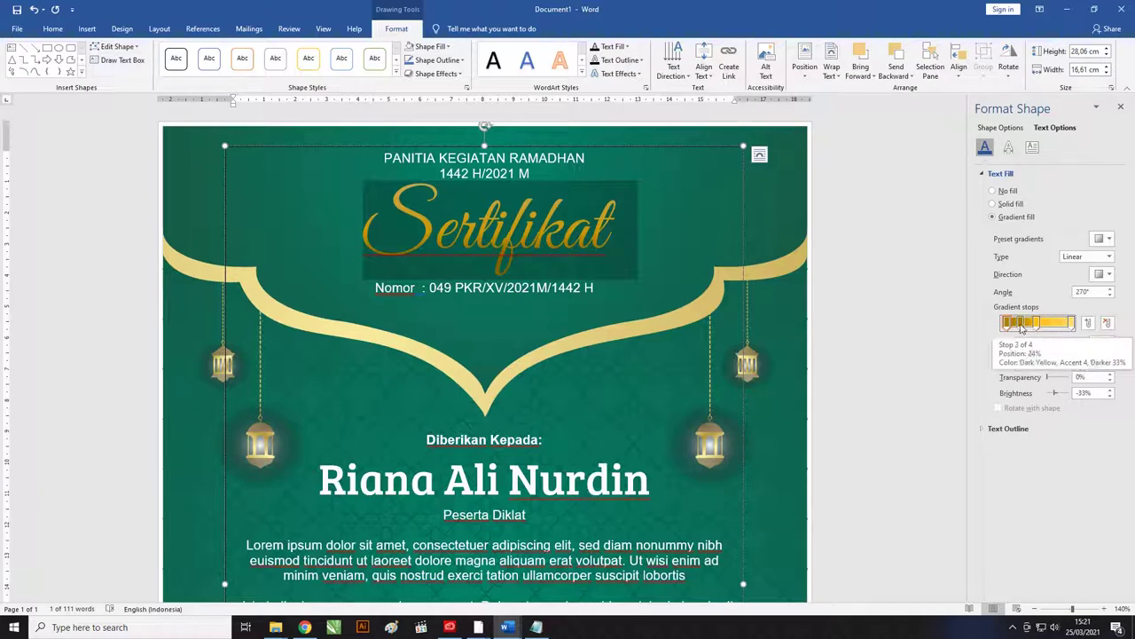
{"action": "left_click_drag", "start_coordinate": [1034, 326], "coordinate": [1073, 327]}
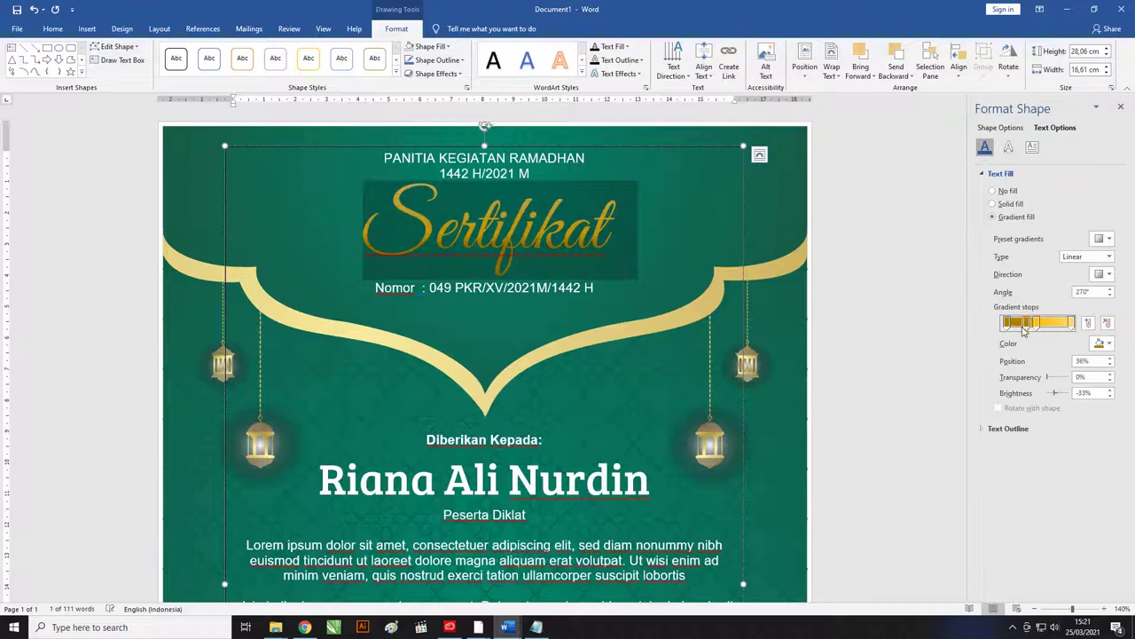
{"action": "left_click", "coordinate": [1073, 324]}
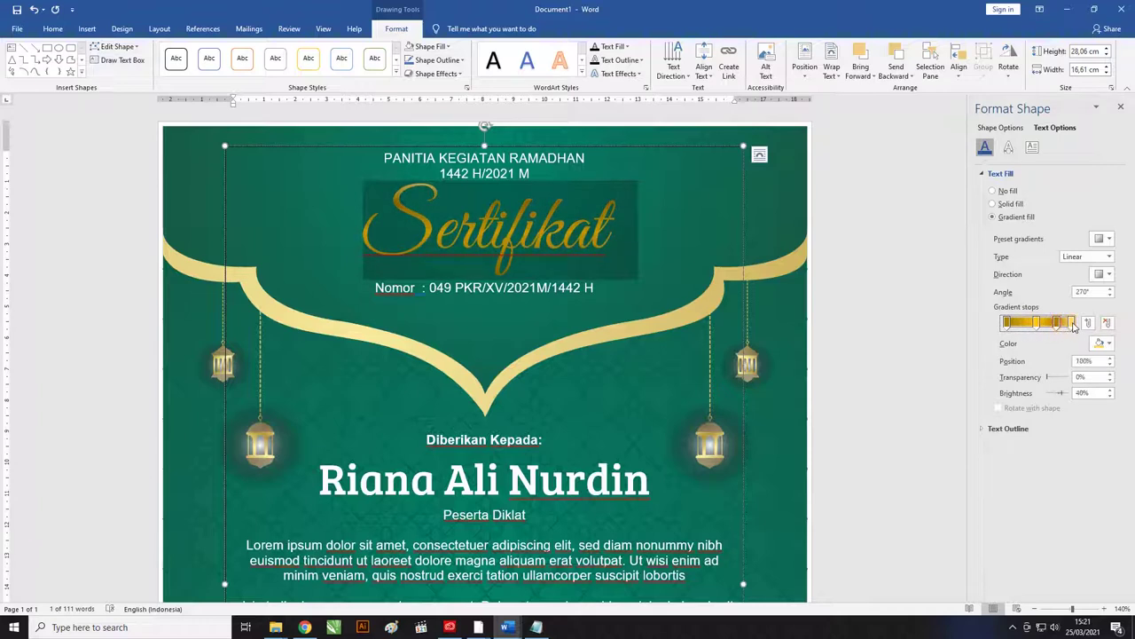
{"action": "left_click", "coordinate": [1106, 325]}
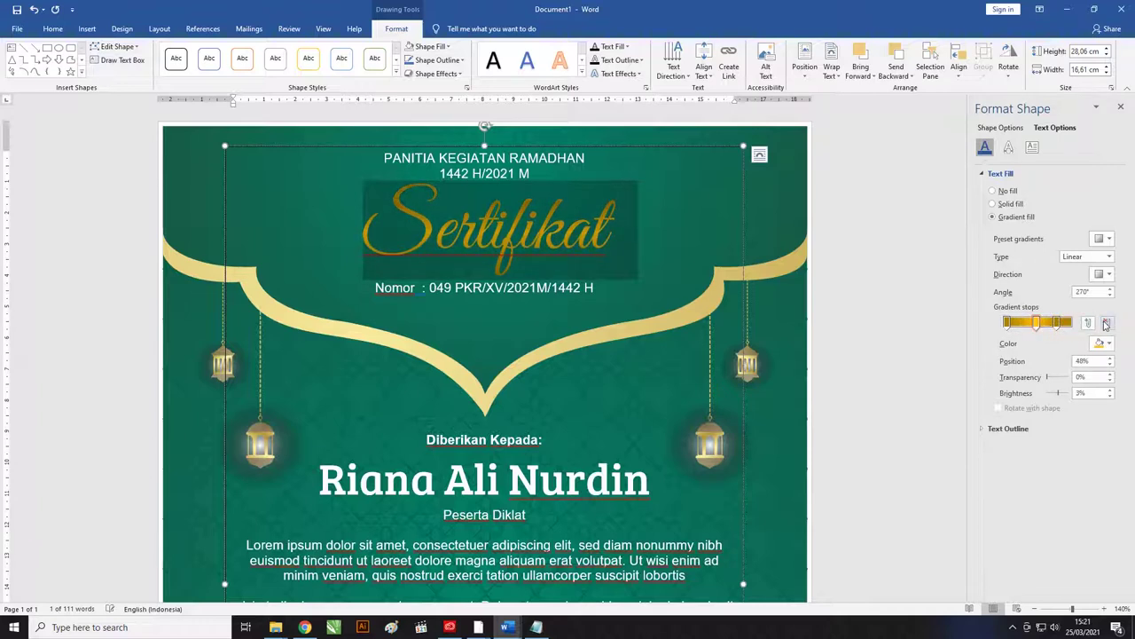
{"action": "left_click", "coordinate": [1106, 325]}
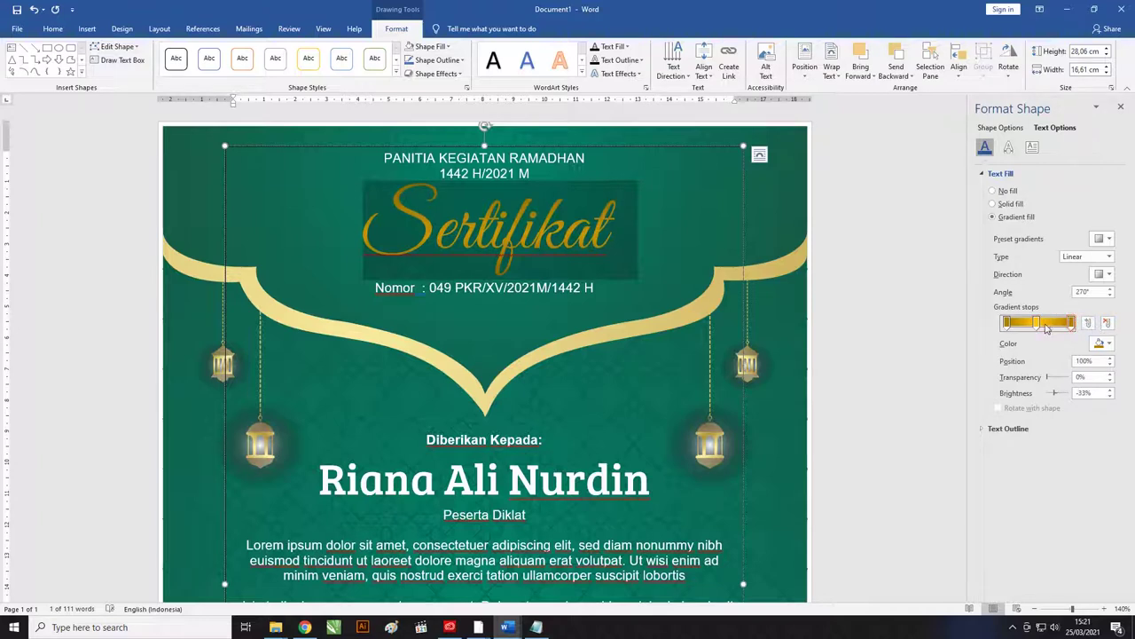
{"action": "left_click", "coordinate": [1039, 324]}
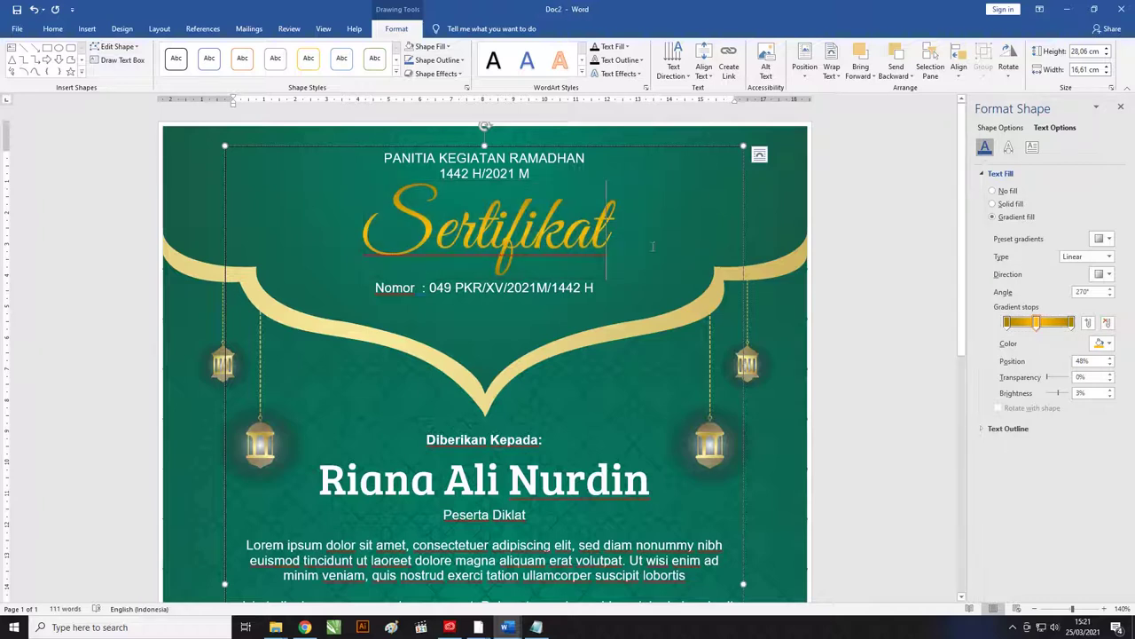
Give the middle gradient stop a custom pale gold colour at 52%
{"action": "left_click_drag", "start_coordinate": [652, 246], "coordinate": [363, 227]}
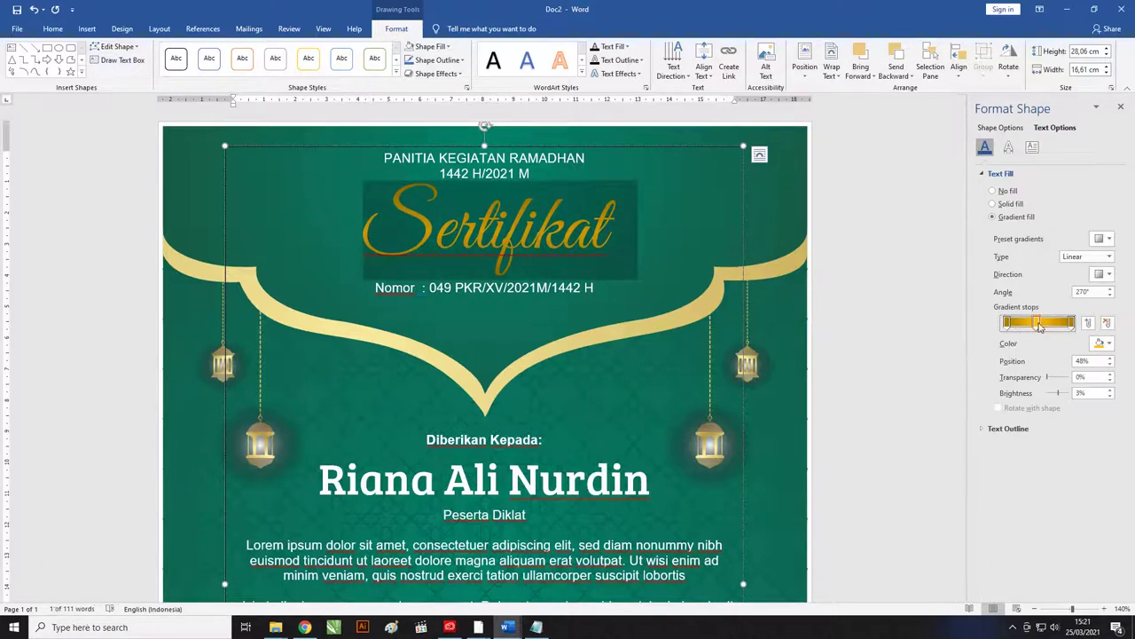
{"action": "left_click", "coordinate": [1109, 346]}
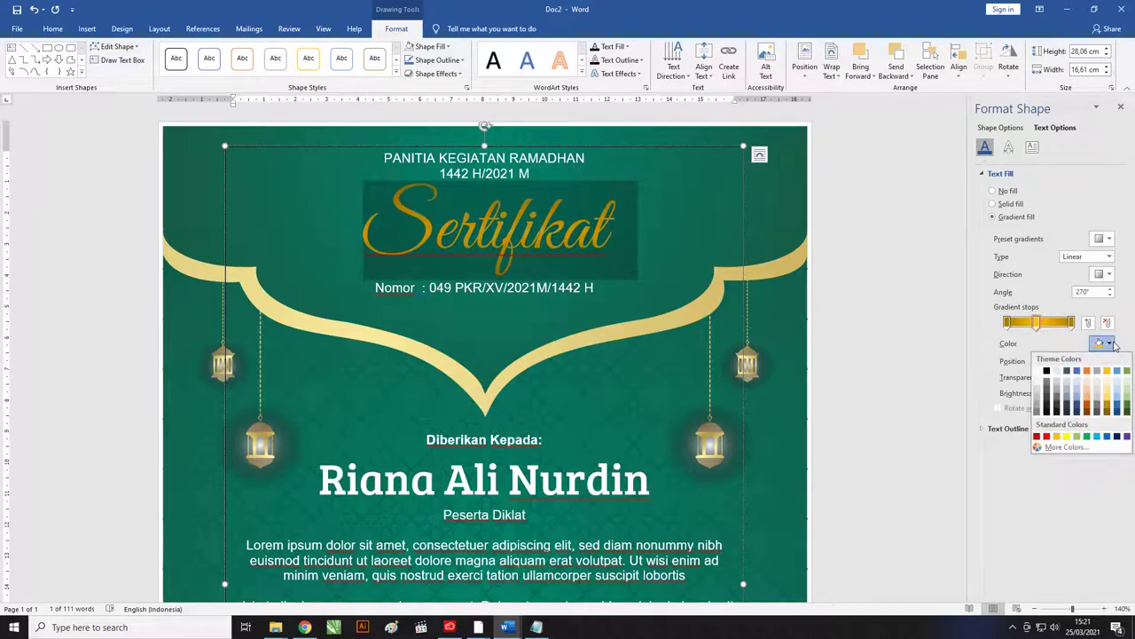
{"action": "left_click", "coordinate": [1064, 446]}
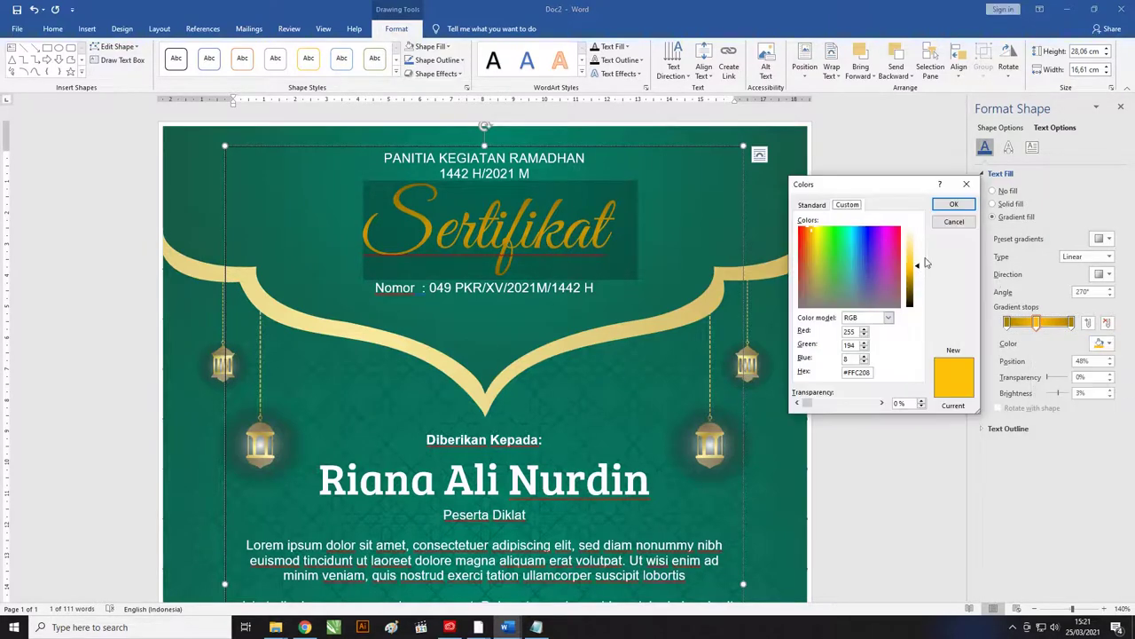
{"action": "left_click_drag", "start_coordinate": [923, 270], "coordinate": [920, 248]}
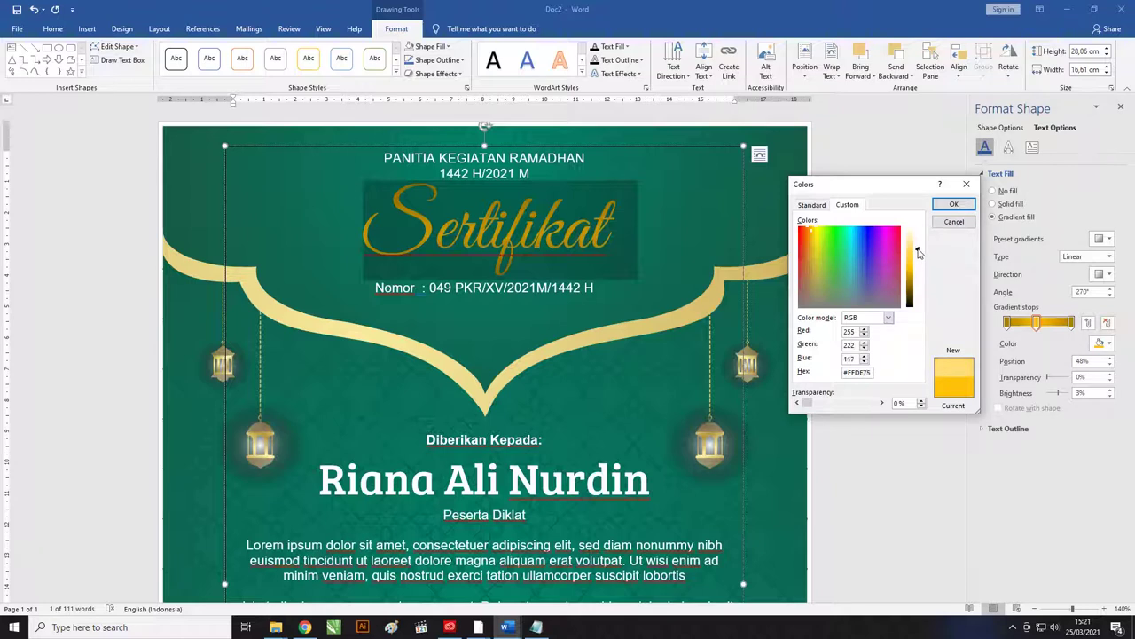
{"action": "left_click_drag", "start_coordinate": [919, 246], "coordinate": [918, 249]}
{"action": "left_click", "coordinate": [953, 204]}
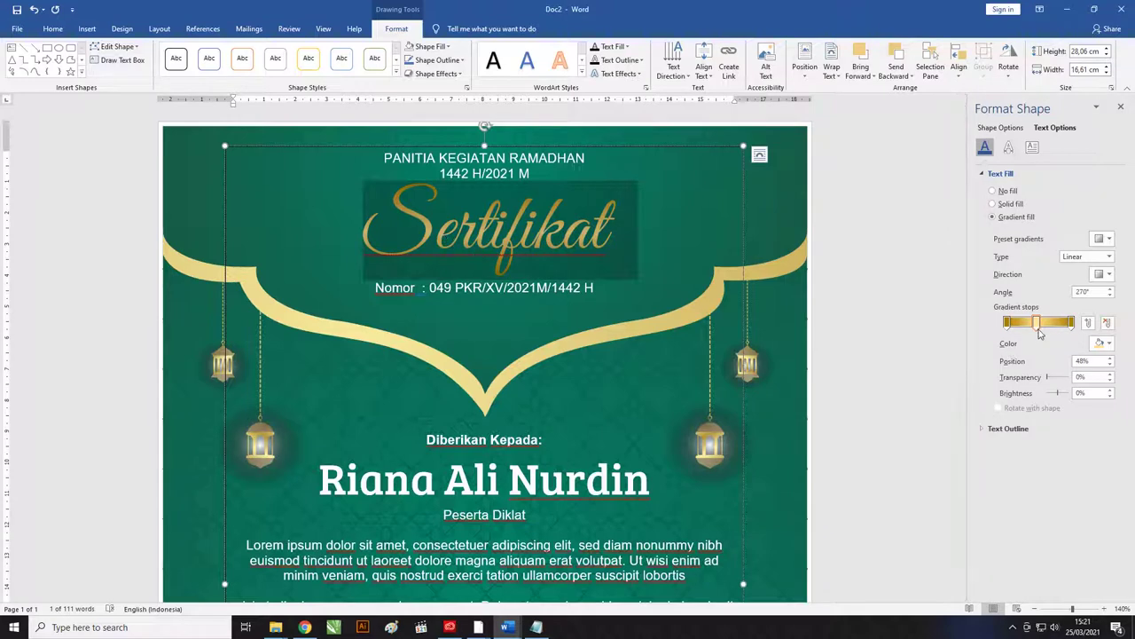
{"action": "left_click", "coordinate": [568, 250]}
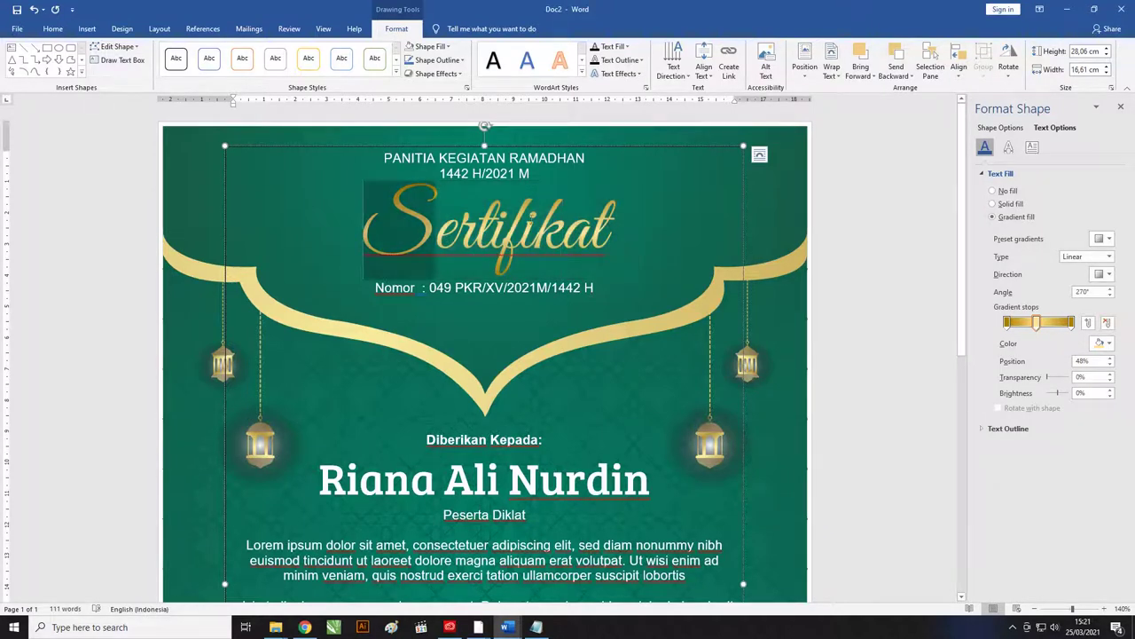
{"action": "left_click_drag", "start_coordinate": [362, 220], "coordinate": [635, 257]}
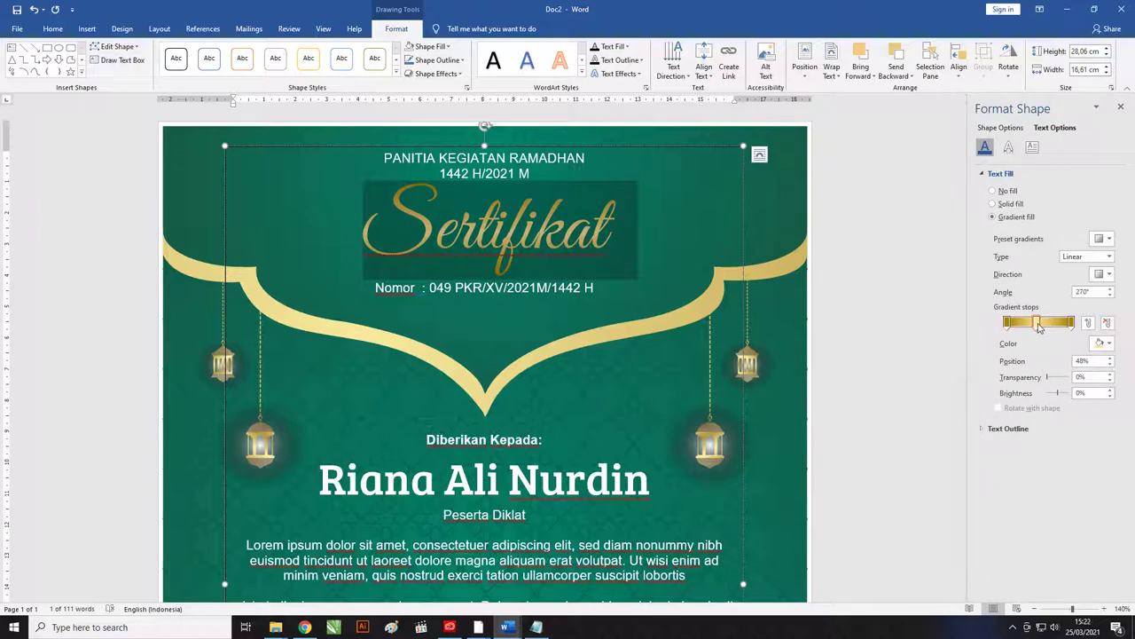
{"action": "left_click_drag", "start_coordinate": [1038, 323], "coordinate": [1041, 323]}
Set the title gradient's direction to a 315° diagonal
{"action": "left_click", "coordinate": [1102, 274]}
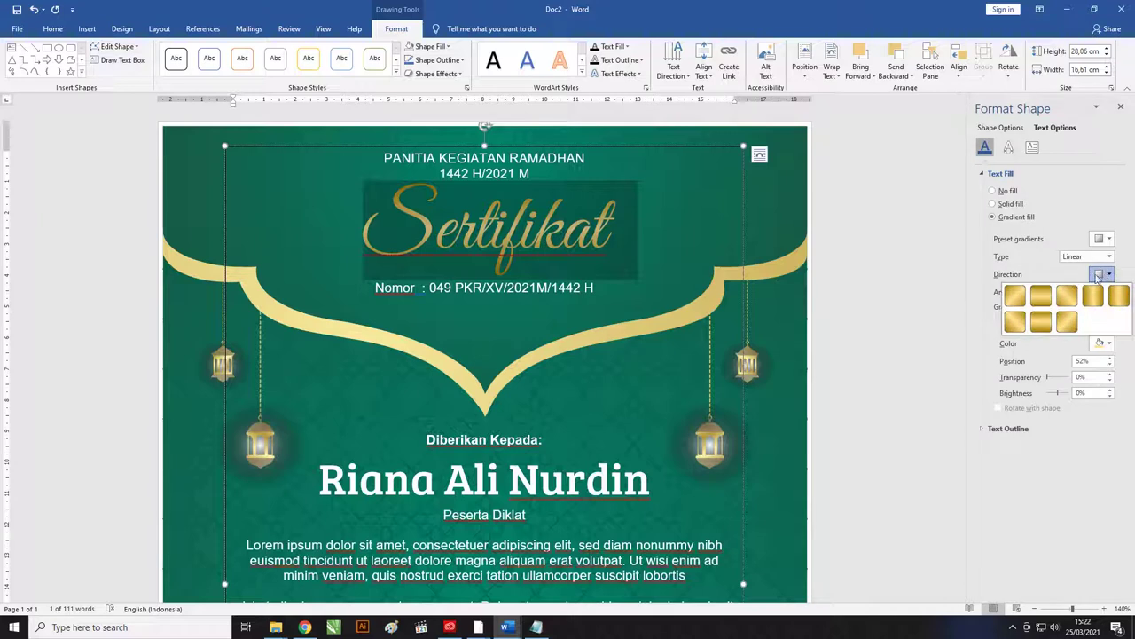
{"action": "left_click", "coordinate": [1016, 322]}
{"action": "left_click", "coordinate": [537, 245]}
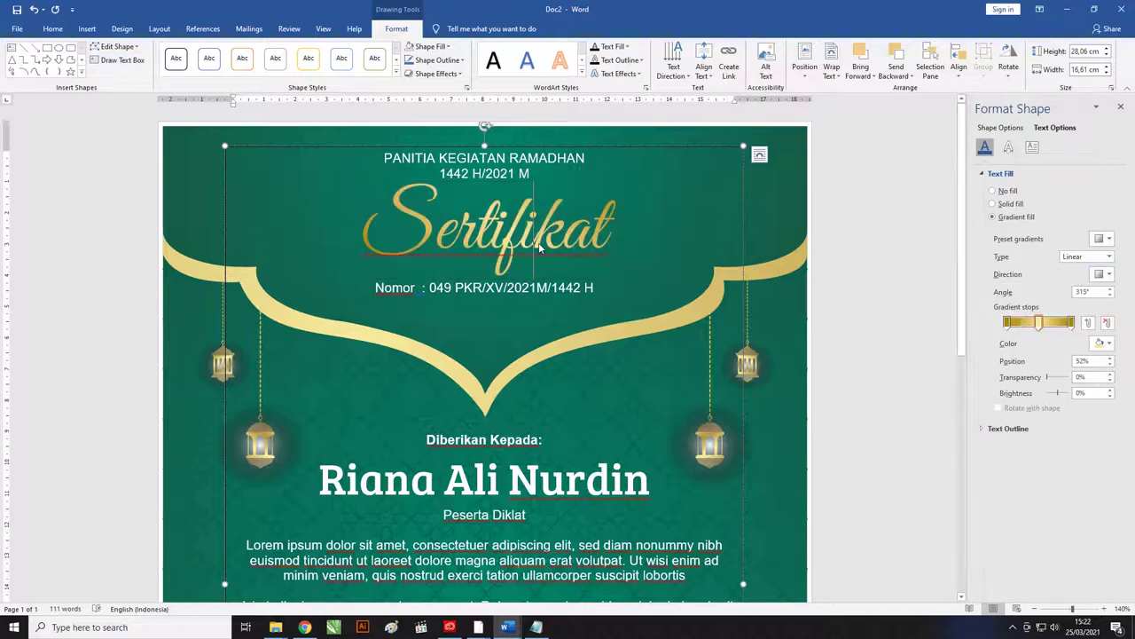
{"action": "scroll", "coordinate": [578, 276], "scroll_direction": "down", "scroll_amount": 2}
{"action": "scroll", "coordinate": [579, 270], "scroll_direction": "up", "scroll_amount": 1}
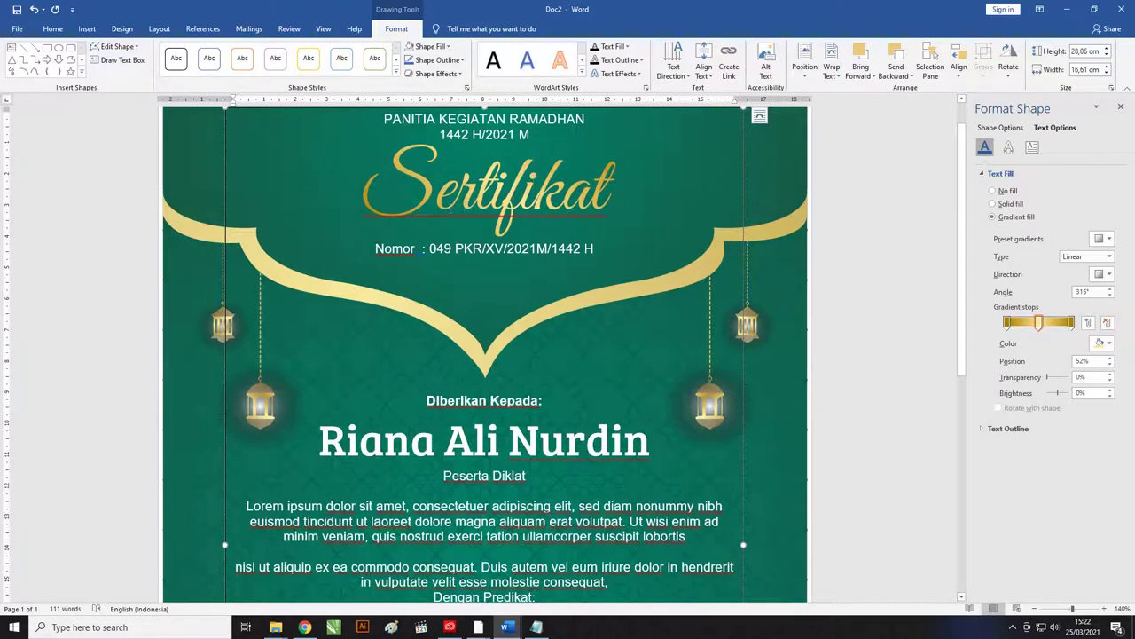
{"action": "scroll", "coordinate": [449, 210], "scroll_direction": "down", "scroll_amount": 2}
{"action": "scroll", "coordinate": [449, 209], "scroll_direction": "up", "scroll_amount": 2}
{"action": "left_click_drag", "start_coordinate": [363, 191], "coordinate": [654, 192]}
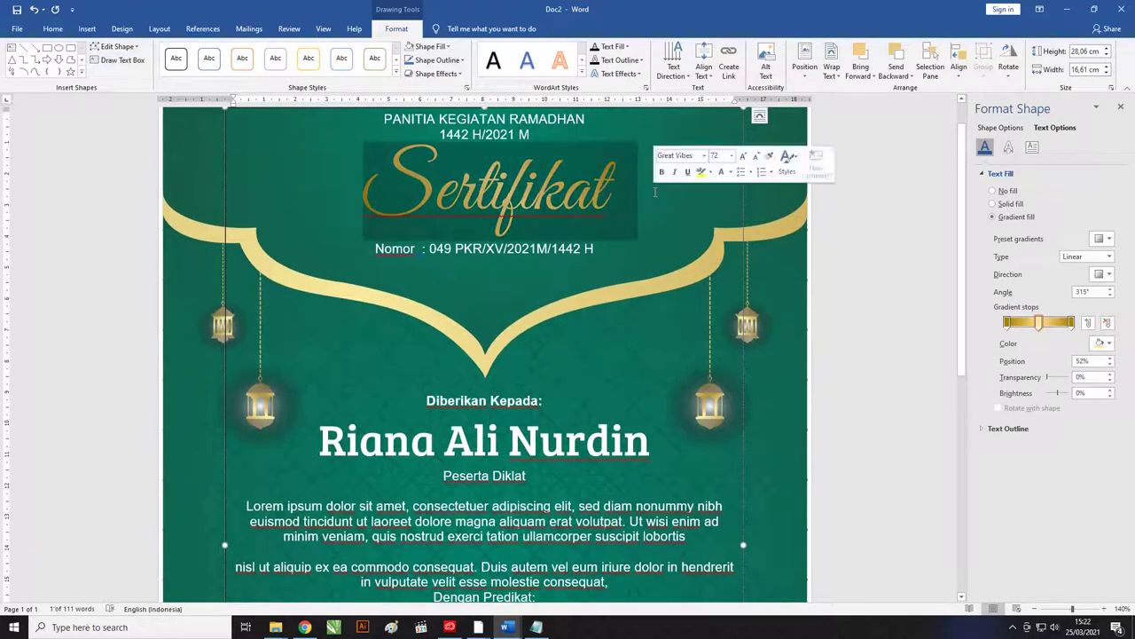
Format-paint the title's gold gradient onto the recipient's name, then set it to 40 pt Bree Serif
{"action": "left_click", "coordinate": [52, 28]}
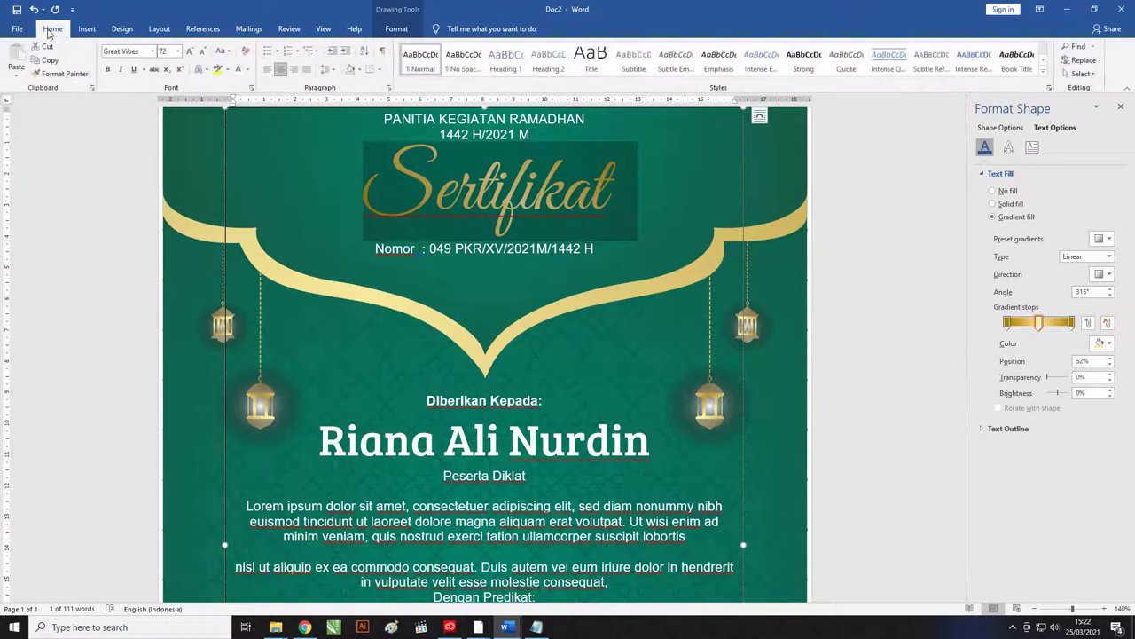
{"action": "left_click", "coordinate": [57, 78]}
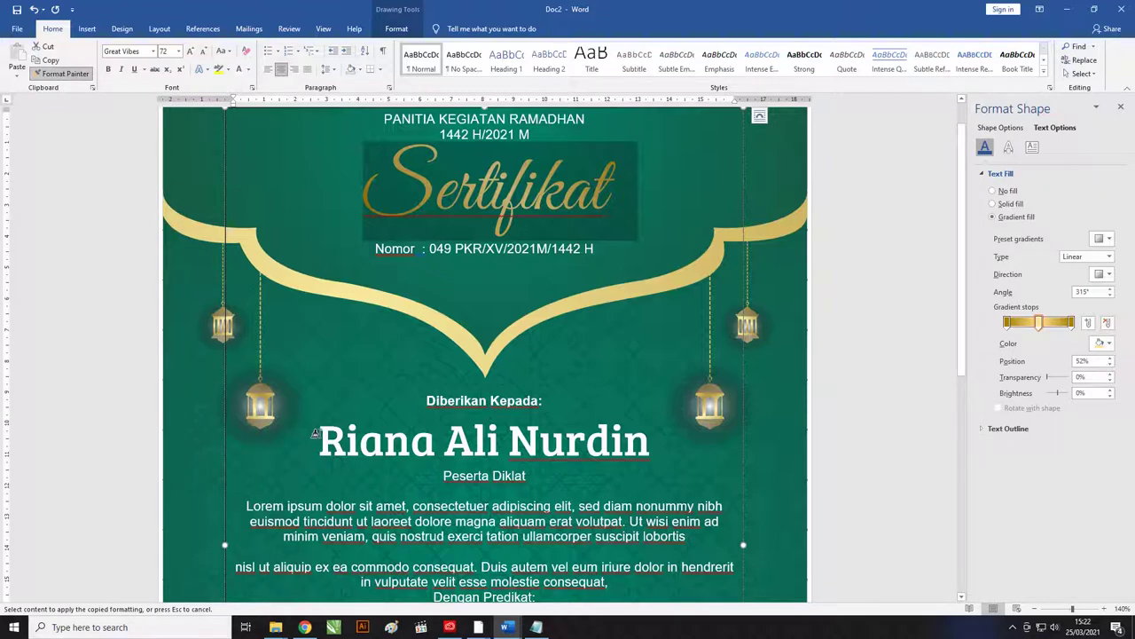
{"action": "left_click_drag", "start_coordinate": [315, 435], "coordinate": [626, 447]}
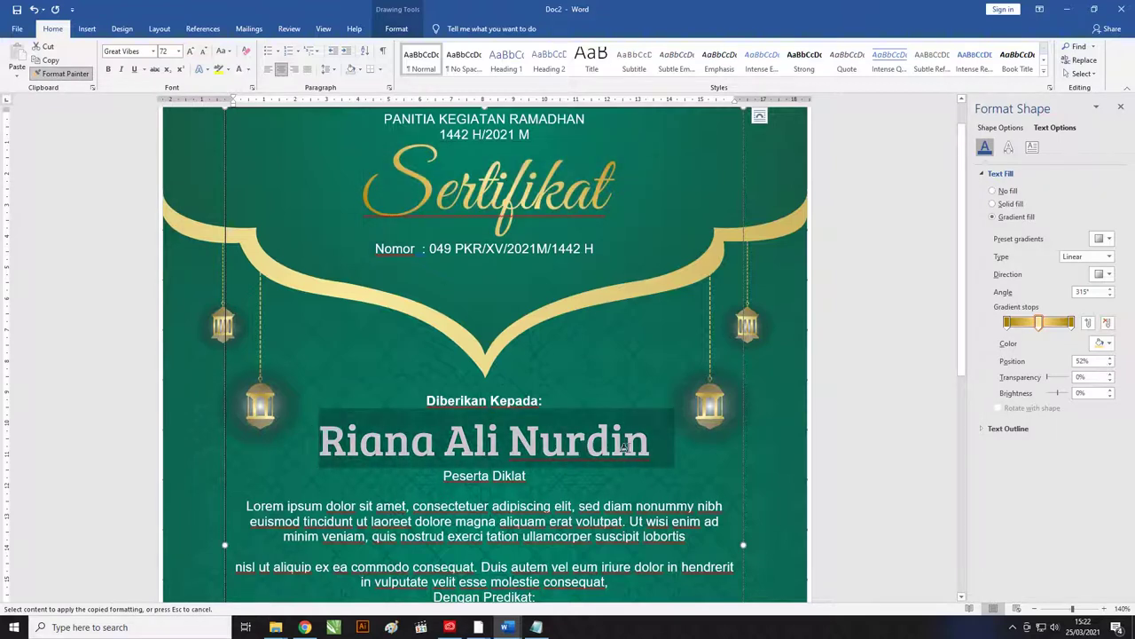
{"action": "left_click", "coordinate": [133, 53]}
{"action": "type", "text": "Bree Serif"}
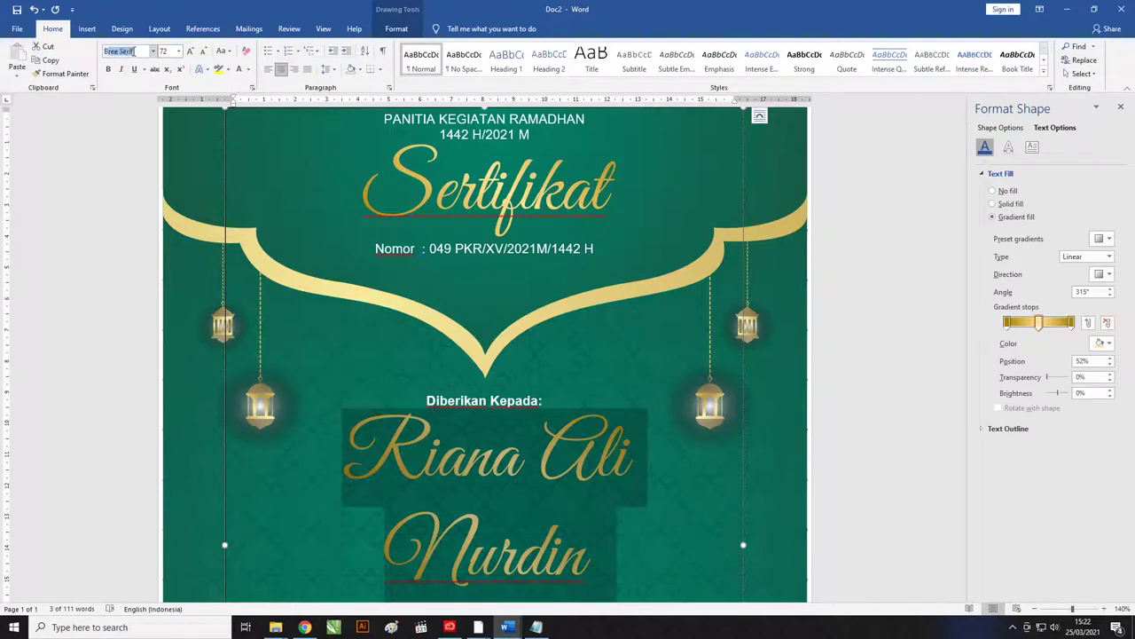
{"action": "key", "text": "Return"}
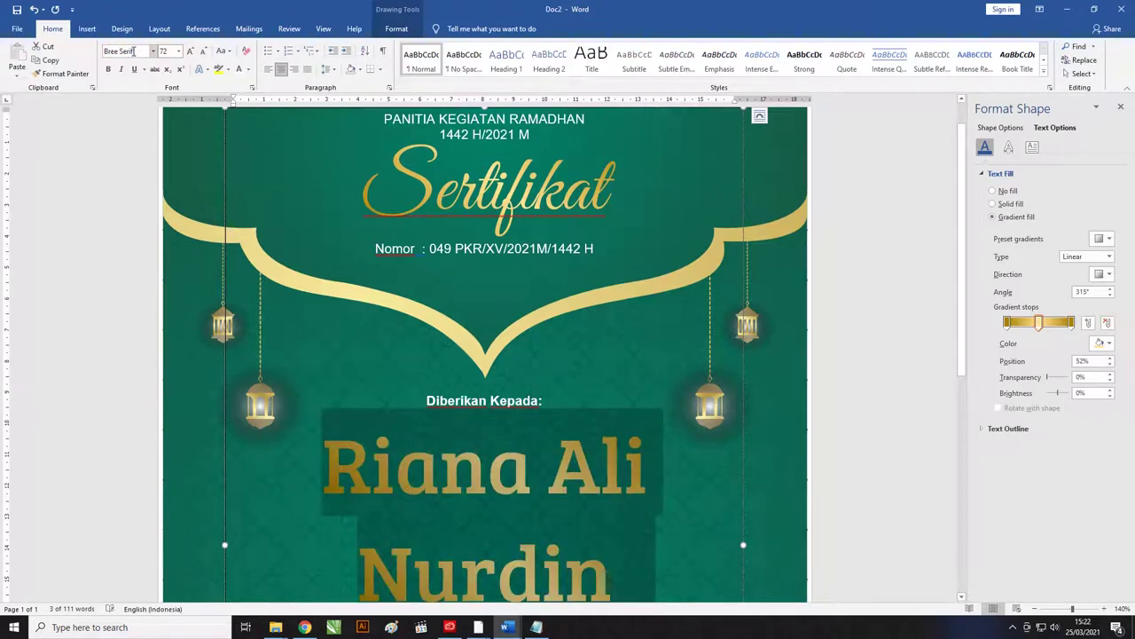
{"action": "left_click", "coordinate": [178, 50]}
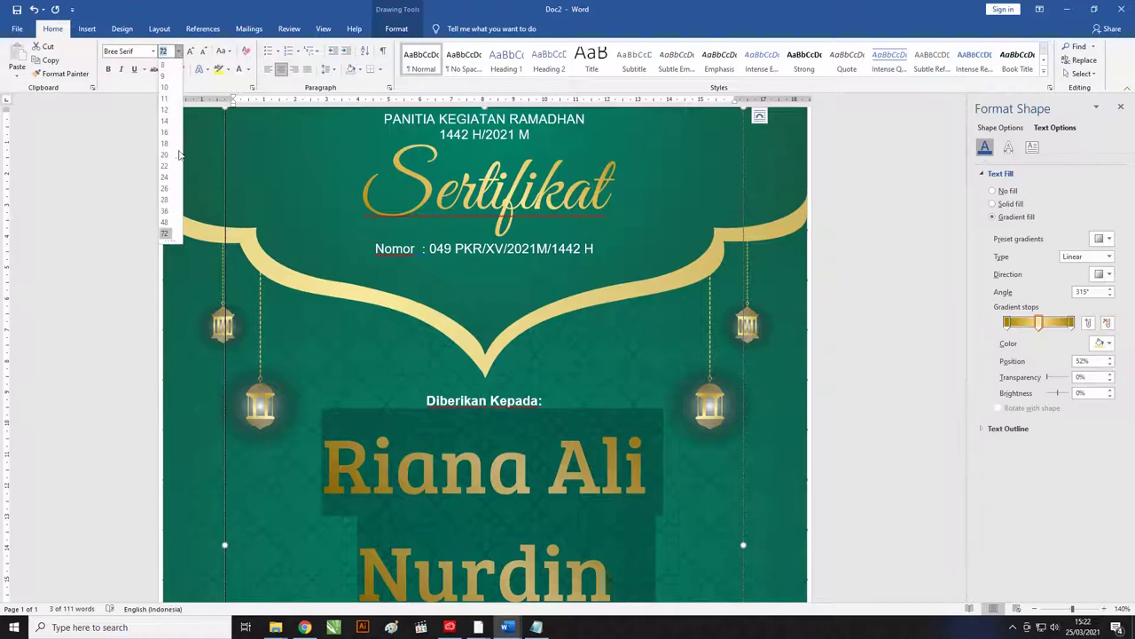
{"action": "left_click", "coordinate": [164, 222]}
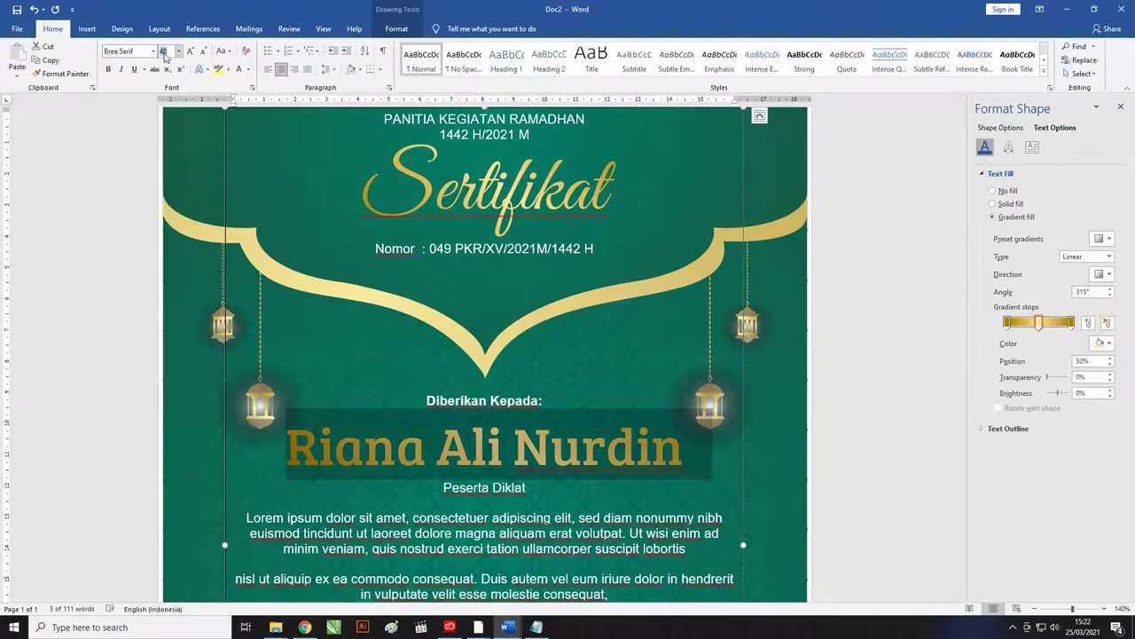
{"action": "type", "text": "40"}
{"action": "key", "text": "Return"}
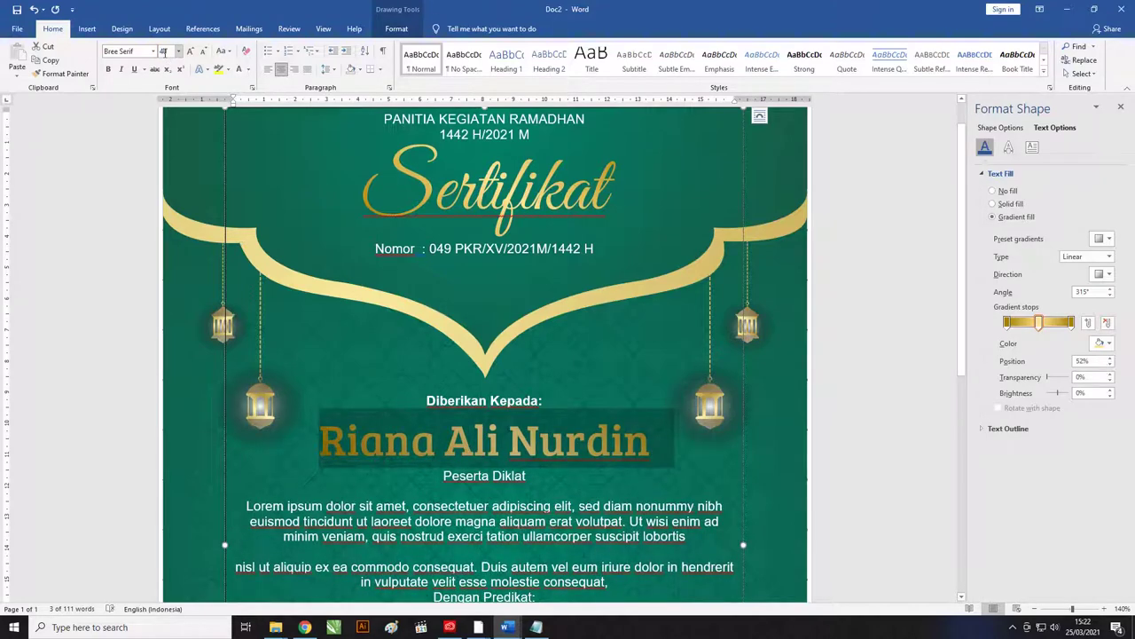
{"action": "left_click", "coordinate": [781, 246]}
Bold the committee heading and join 1442 H/2021 M onto its first line
{"action": "scroll", "coordinate": [574, 291], "scroll_direction": "up", "scroll_amount": 5}
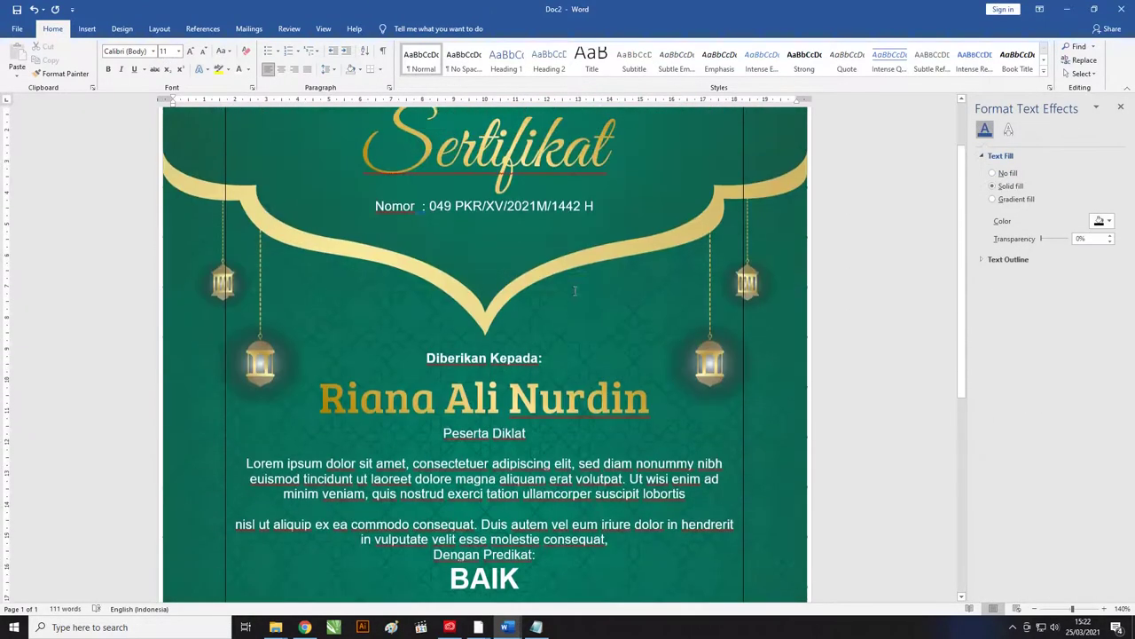
{"action": "scroll", "coordinate": [575, 290], "scroll_direction": "up", "scroll_amount": 2}
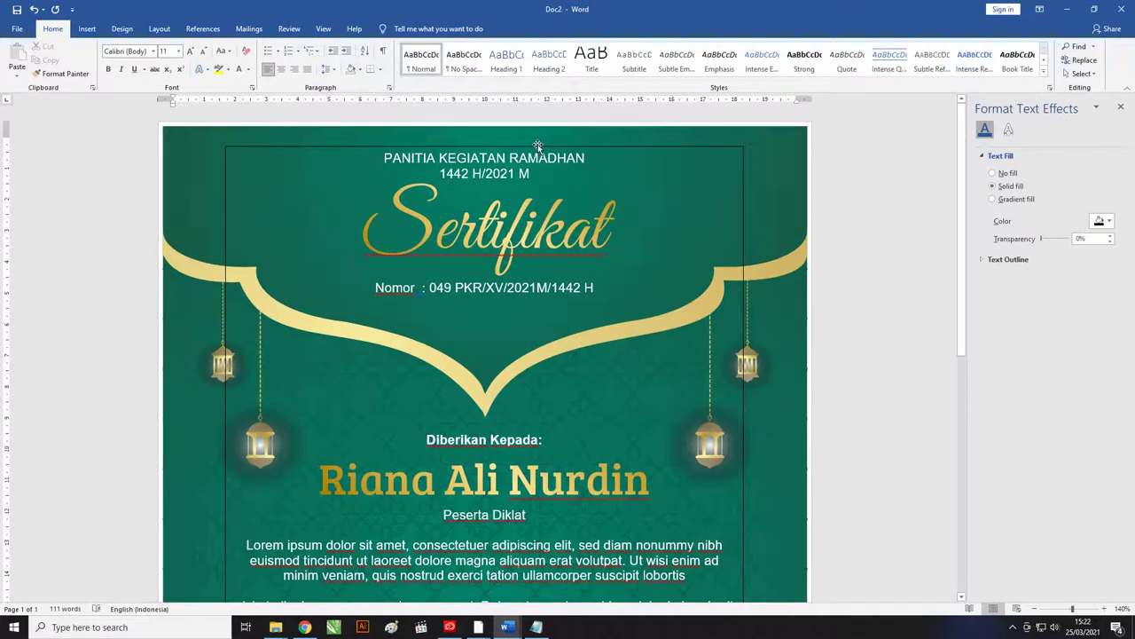
{"action": "left_click", "coordinate": [537, 144]}
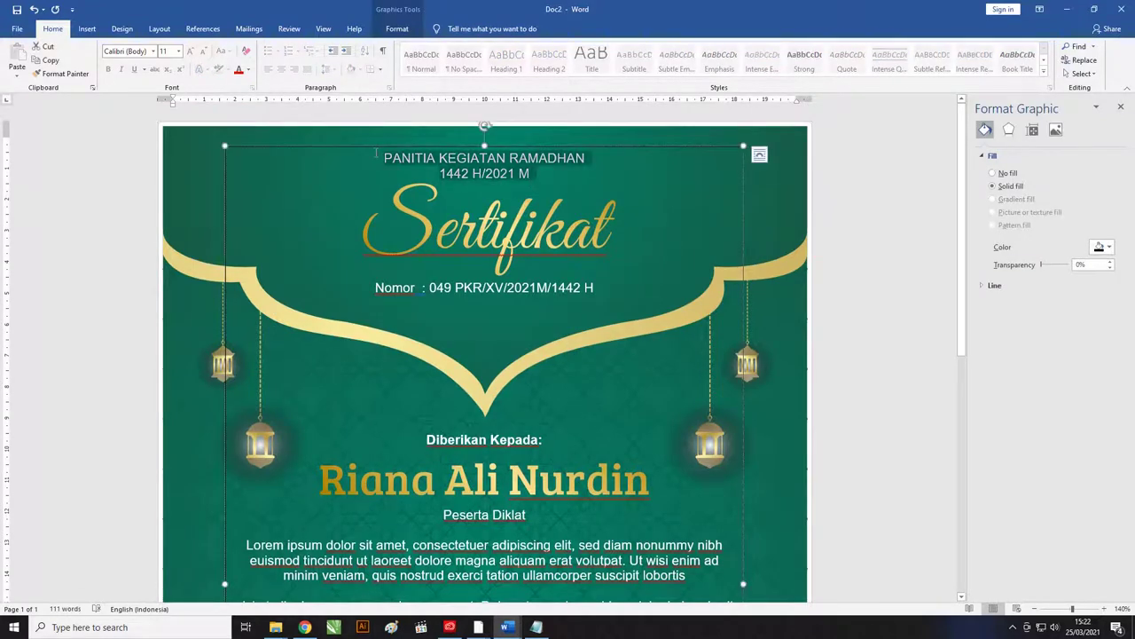
{"action": "left_click_drag", "start_coordinate": [376, 153], "coordinate": [331, 226]}
{"action": "key", "text": "ctrl+b"}
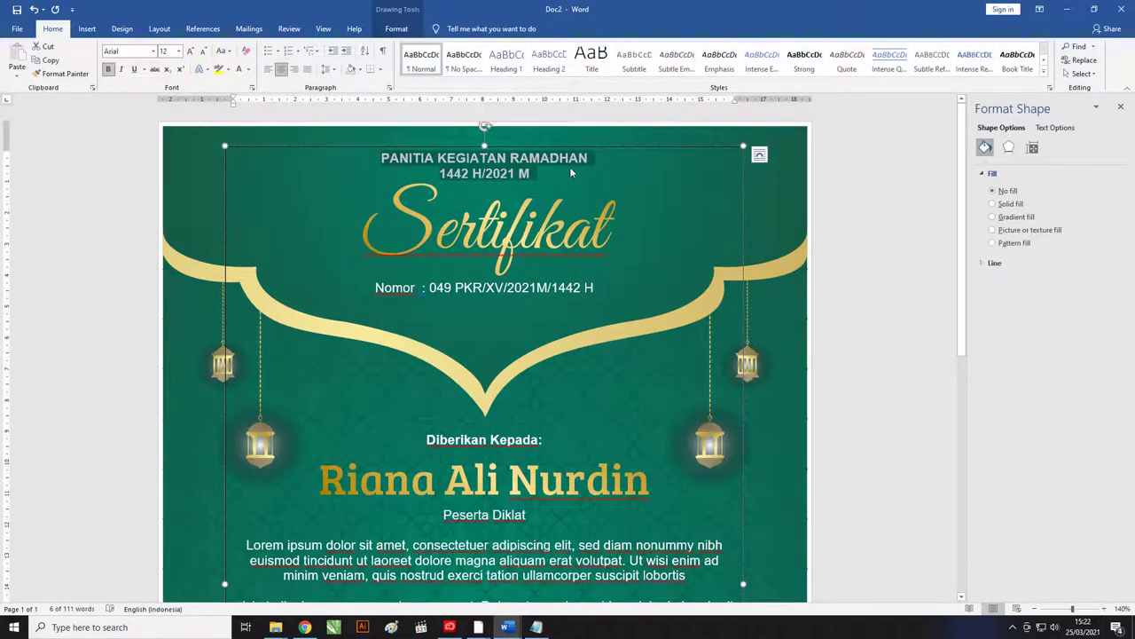
{"action": "left_click", "coordinate": [592, 158]}
{"action": "key", "text": "Delete"}
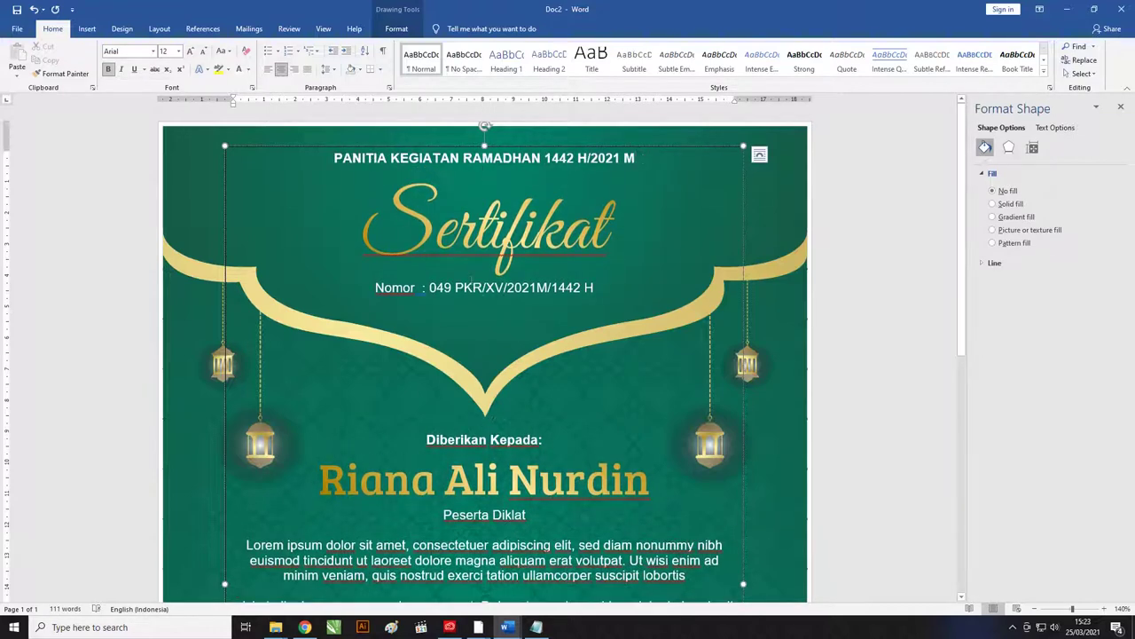
Right-align the place and date lines and replace the colon after Tasikmalaya with a comma
{"action": "scroll", "coordinate": [477, 266], "scroll_direction": "down", "scroll_amount": 3}
{"action": "scroll", "coordinate": [478, 264], "scroll_direction": "down", "scroll_amount": 1}
{"action": "scroll", "coordinate": [514, 337], "scroll_direction": "down", "scroll_amount": 3}
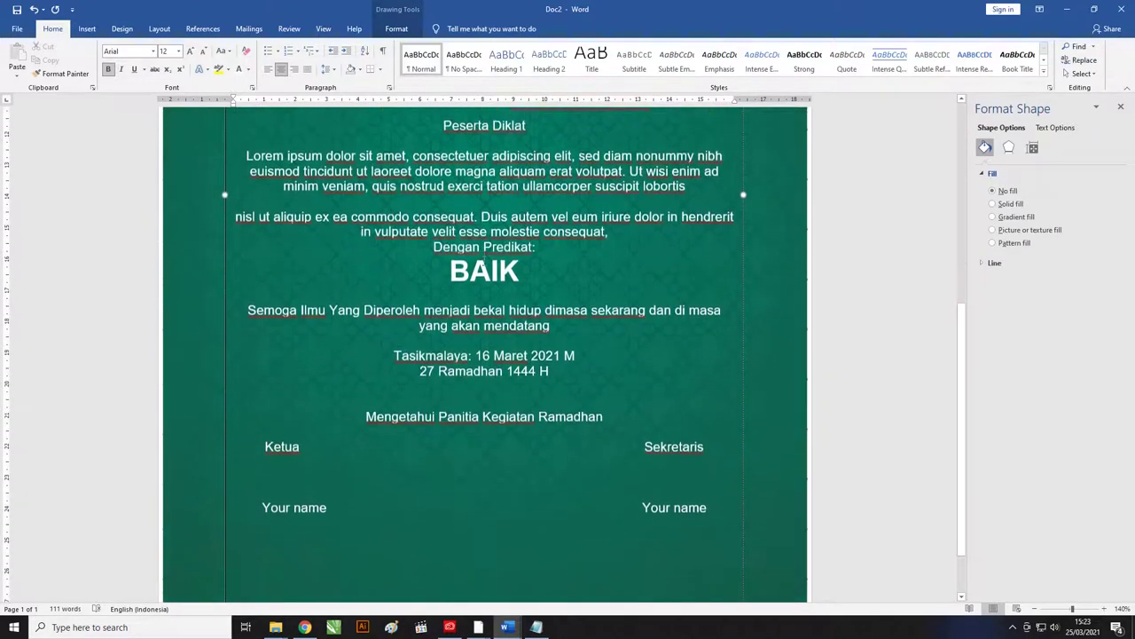
{"action": "scroll", "coordinate": [559, 426], "scroll_direction": "down", "scroll_amount": 1}
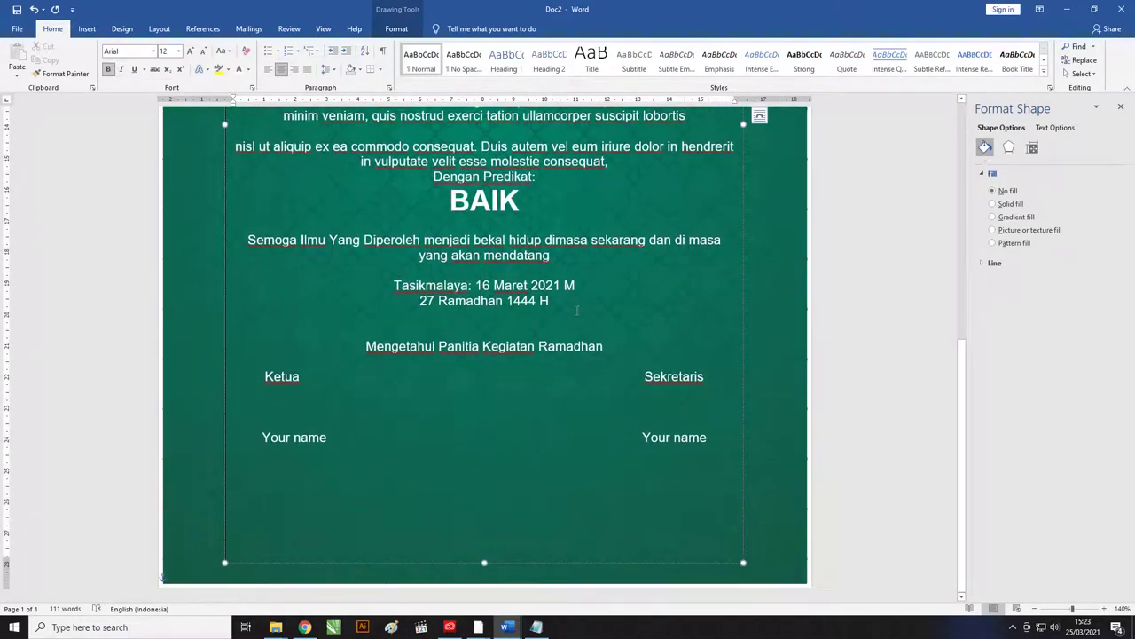
{"action": "scroll", "coordinate": [577, 310], "scroll_direction": "up", "scroll_amount": 1}
{"action": "scroll", "coordinate": [478, 342], "scroll_direction": "up", "scroll_amount": 1}
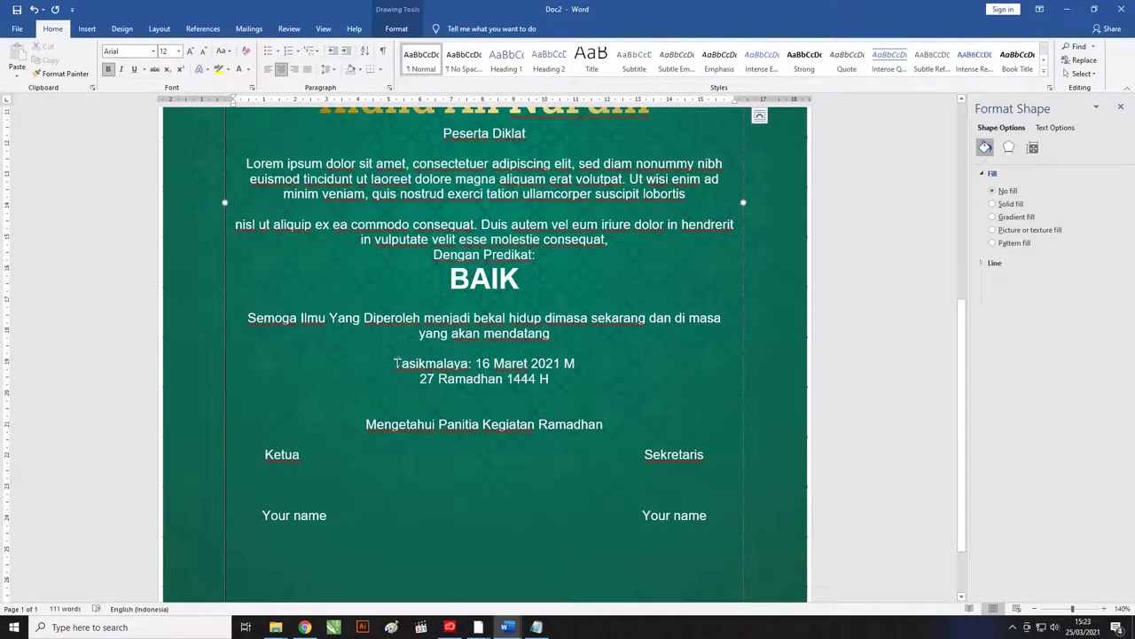
{"action": "left_click_drag", "start_coordinate": [396, 364], "coordinate": [564, 380]}
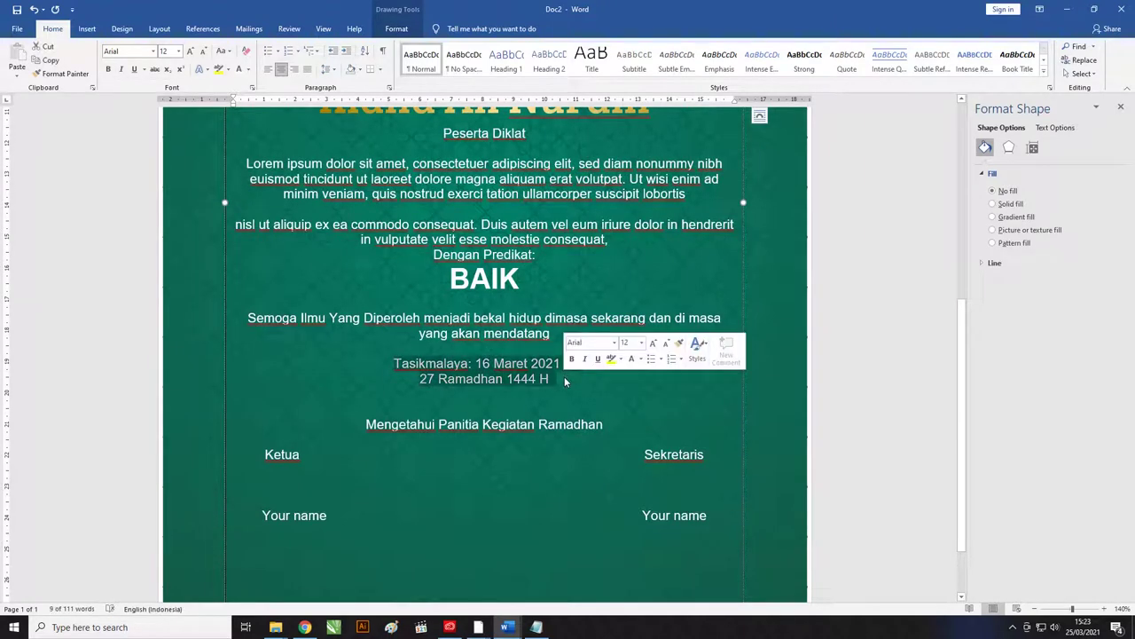
{"action": "key", "text": "ctrl+r"}
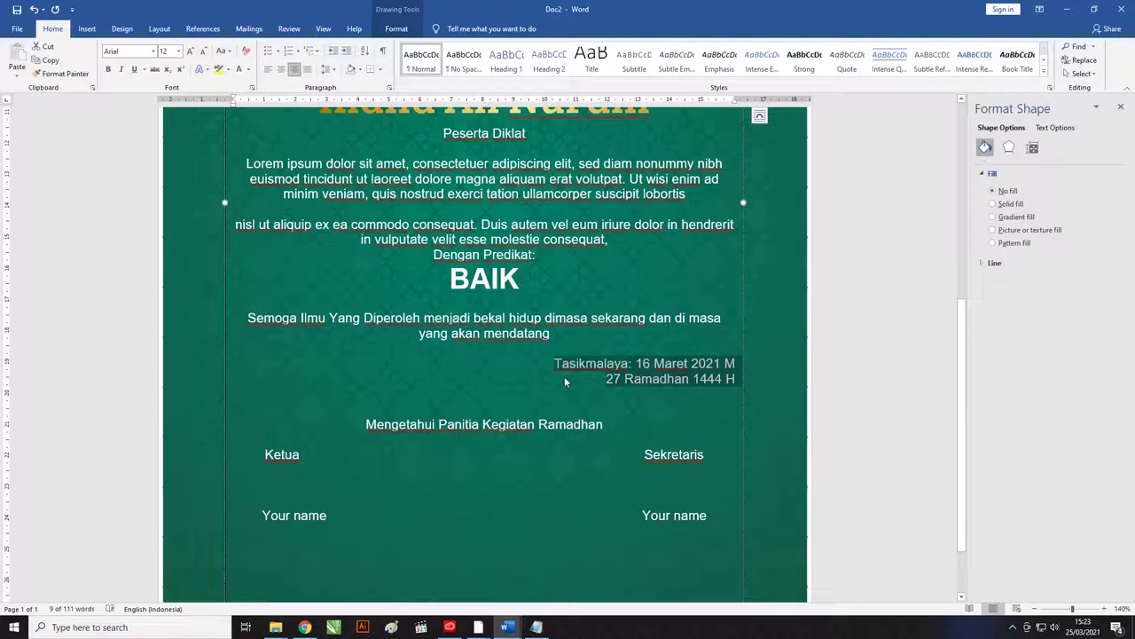
{"action": "left_click", "coordinate": [636, 368]}
{"action": "key", "text": "BackSpace"}
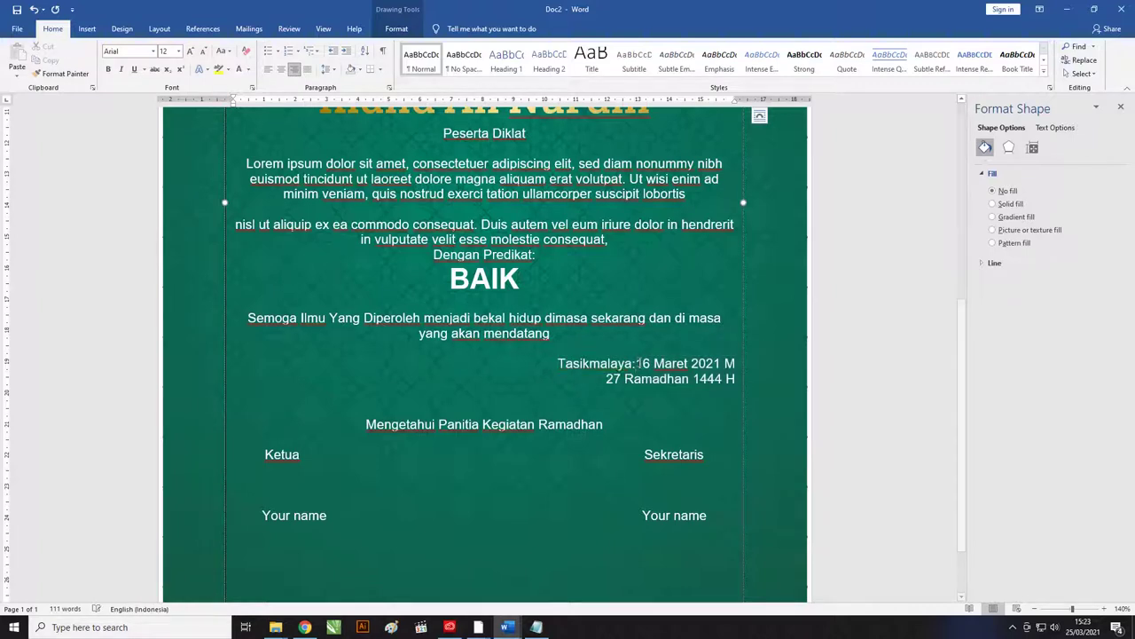
{"action": "key", "text": "BackSpace"}
{"action": "type", "text": ","}
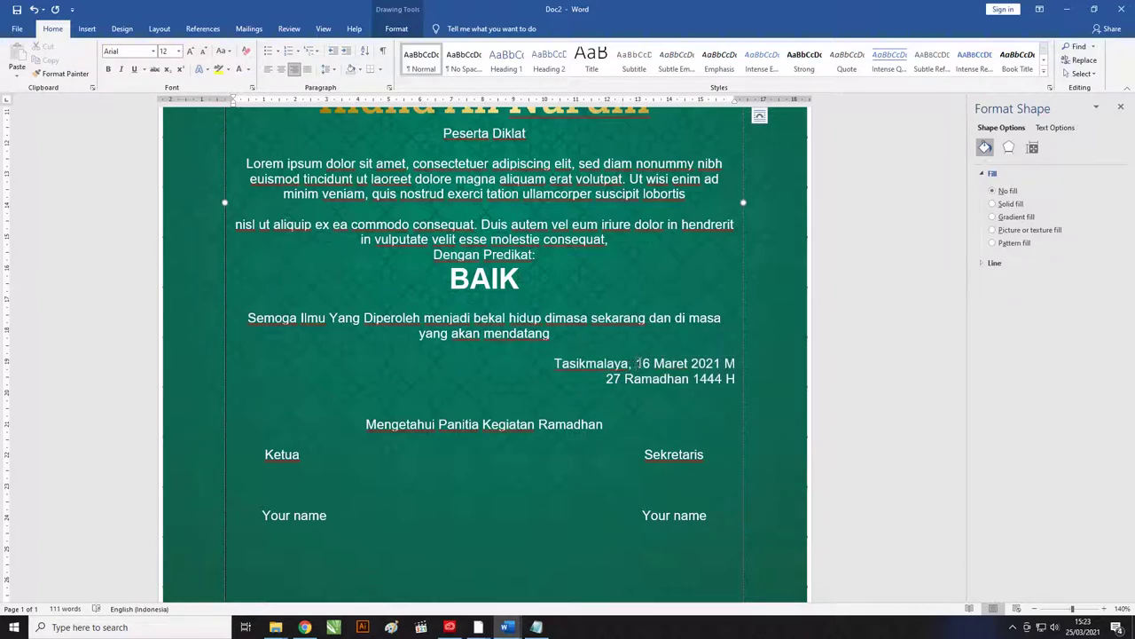
{"action": "scroll", "coordinate": [524, 417], "scroll_direction": "up", "scroll_amount": 3}
{"action": "scroll", "coordinate": [523, 417], "scroll_direction": "up", "scroll_amount": 3}
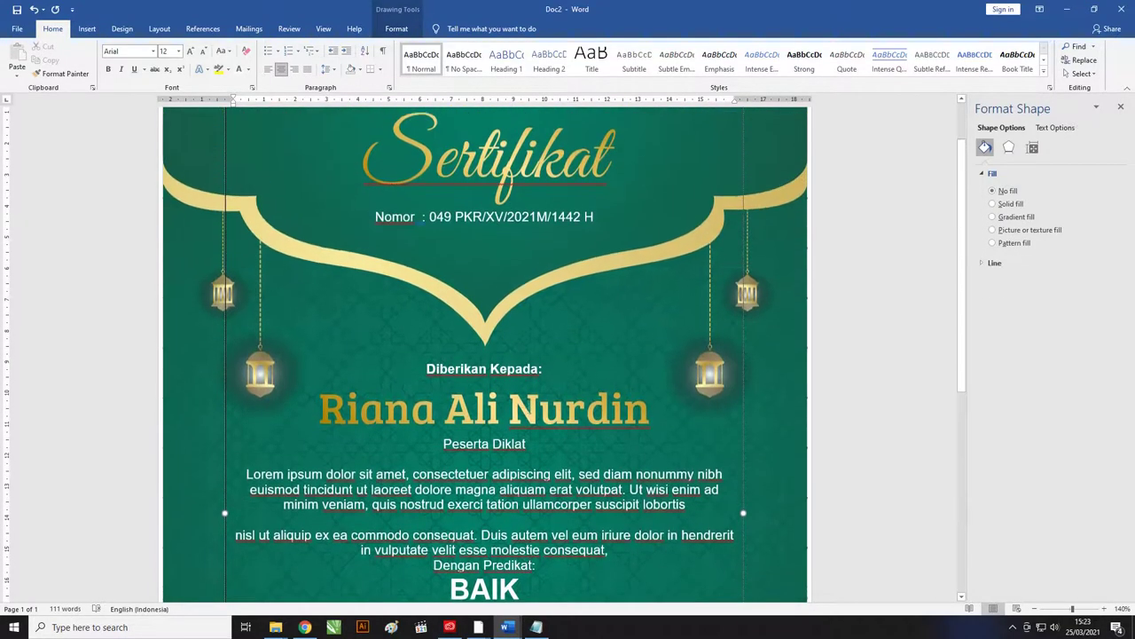
{"action": "scroll", "coordinate": [523, 417], "scroll_direction": "down", "scroll_amount": 2}
{"action": "scroll", "coordinate": [523, 417], "scroll_direction": "down", "scroll_amount": 1}
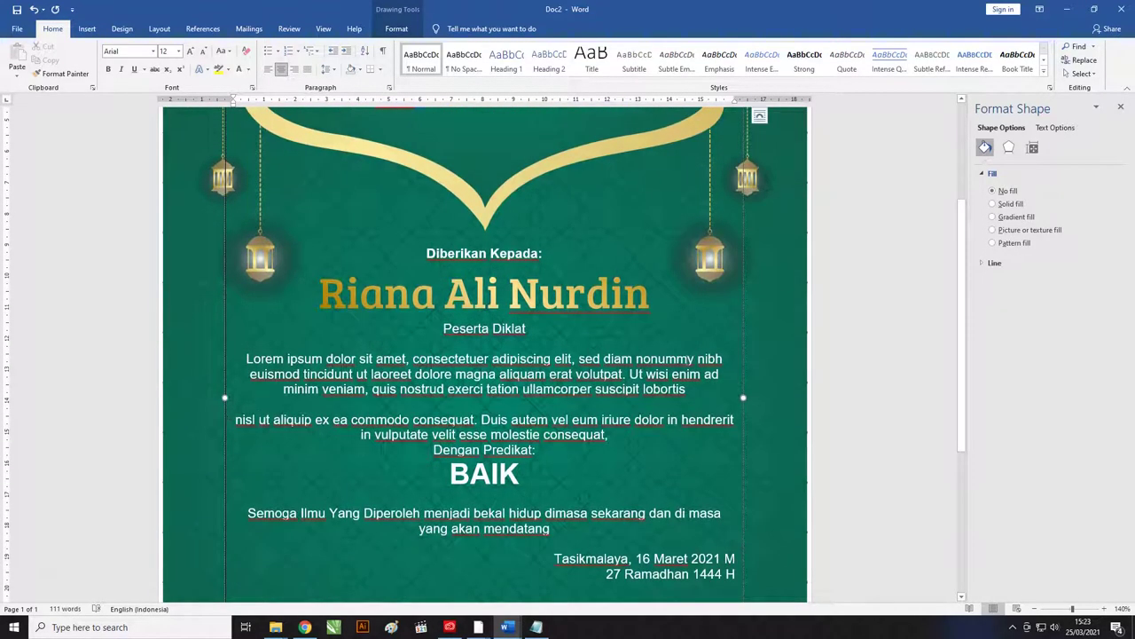
{"action": "scroll", "coordinate": [603, 310], "scroll_direction": "up", "scroll_amount": 2}
{"action": "scroll", "coordinate": [612, 311], "scroll_direction": "up", "scroll_amount": 1}
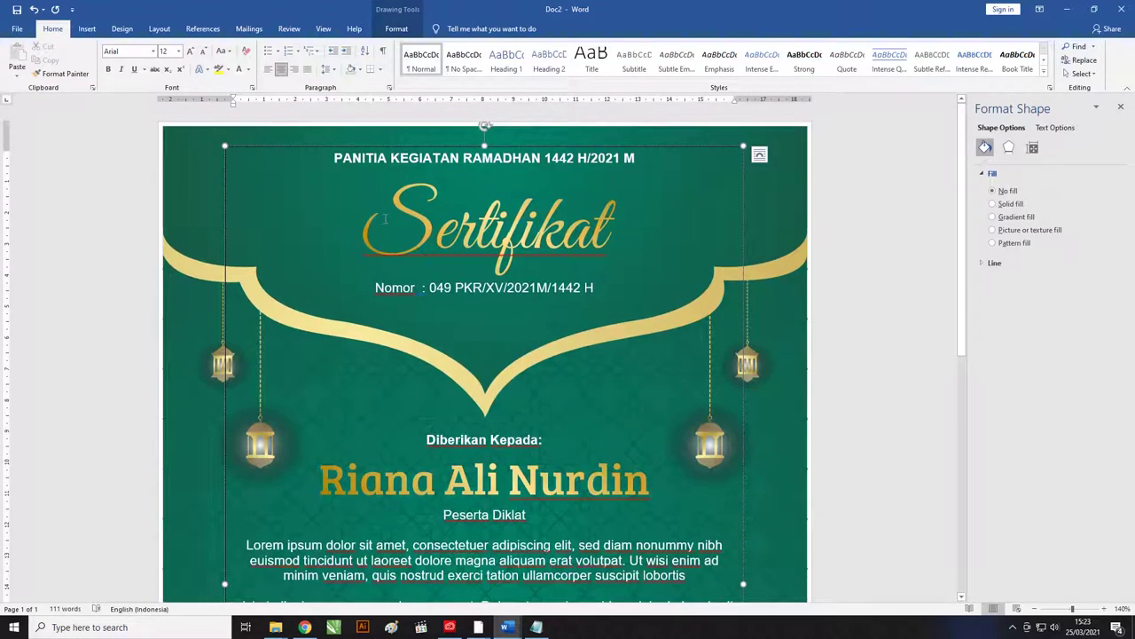
Give the Sertifikat title text an outer drop shadow
{"action": "left_click_drag", "start_coordinate": [385, 219], "coordinate": [638, 233]}
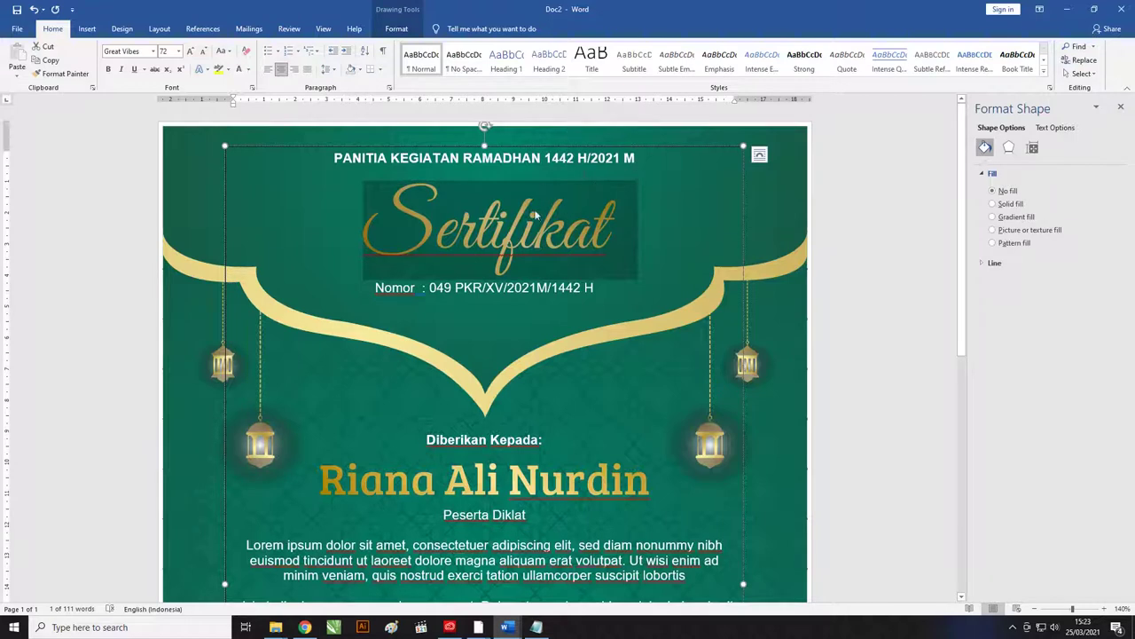
{"action": "left_click", "coordinate": [1055, 128]}
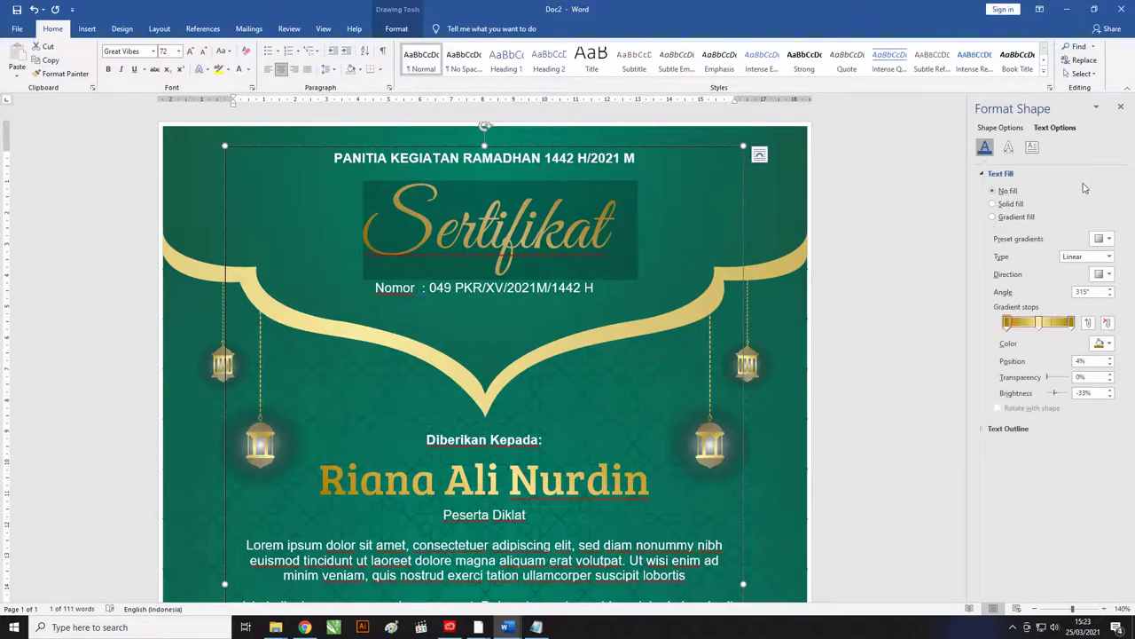
{"action": "left_click", "coordinate": [983, 430]}
{"action": "left_click", "coordinate": [1009, 147]}
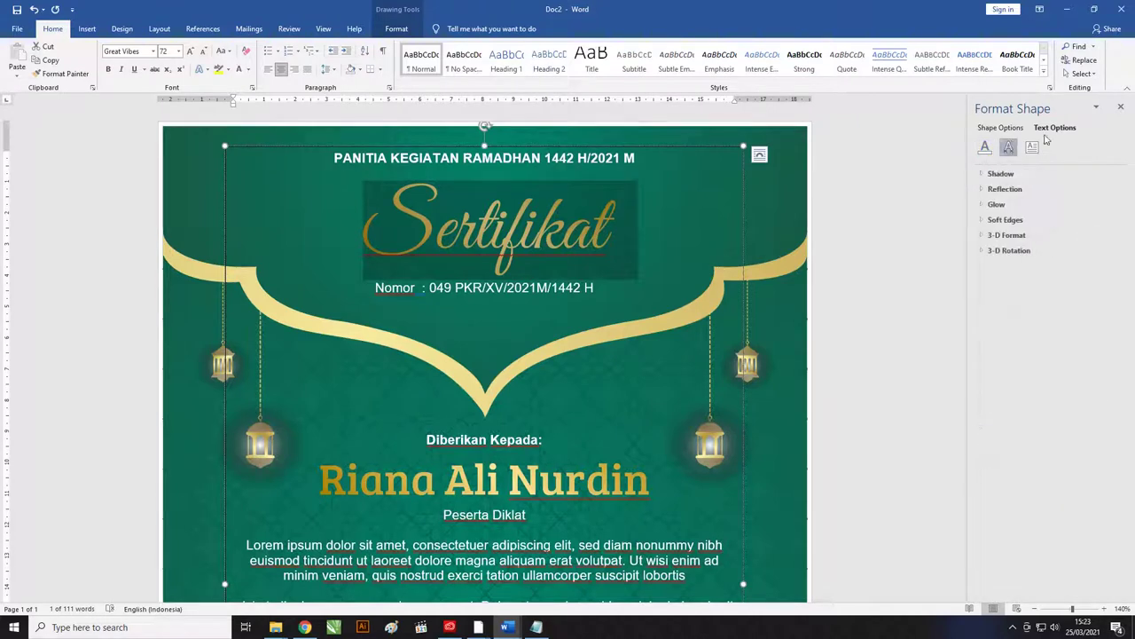
{"action": "left_click", "coordinate": [982, 175]}
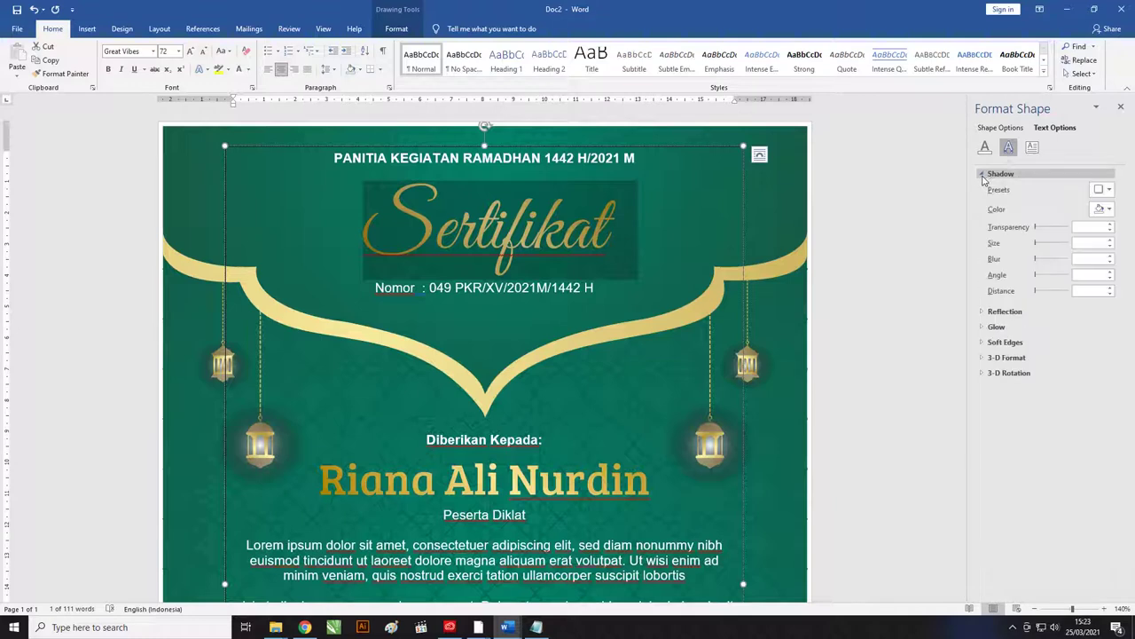
{"action": "left_click", "coordinate": [1108, 190]}
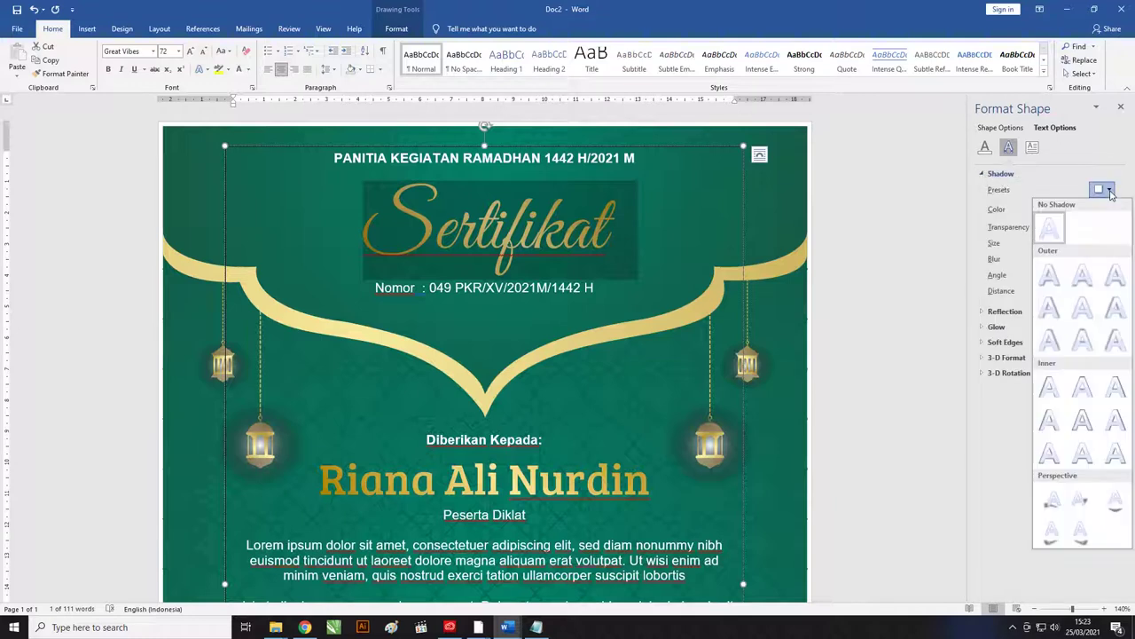
{"action": "left_click", "coordinate": [1082, 275]}
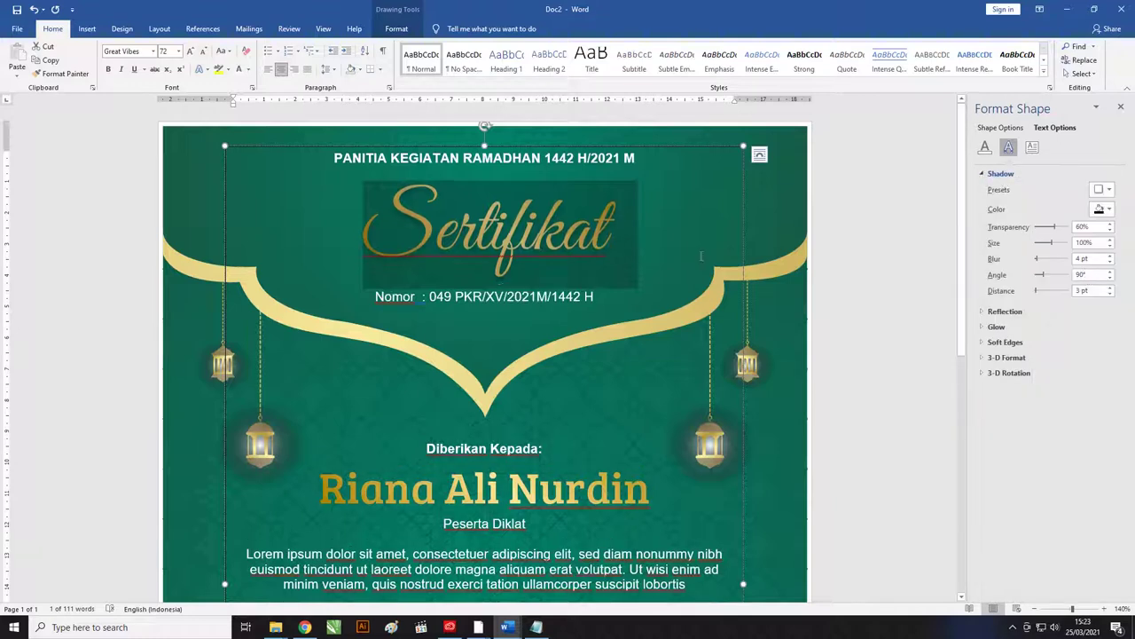
{"action": "left_click", "coordinate": [575, 263]}
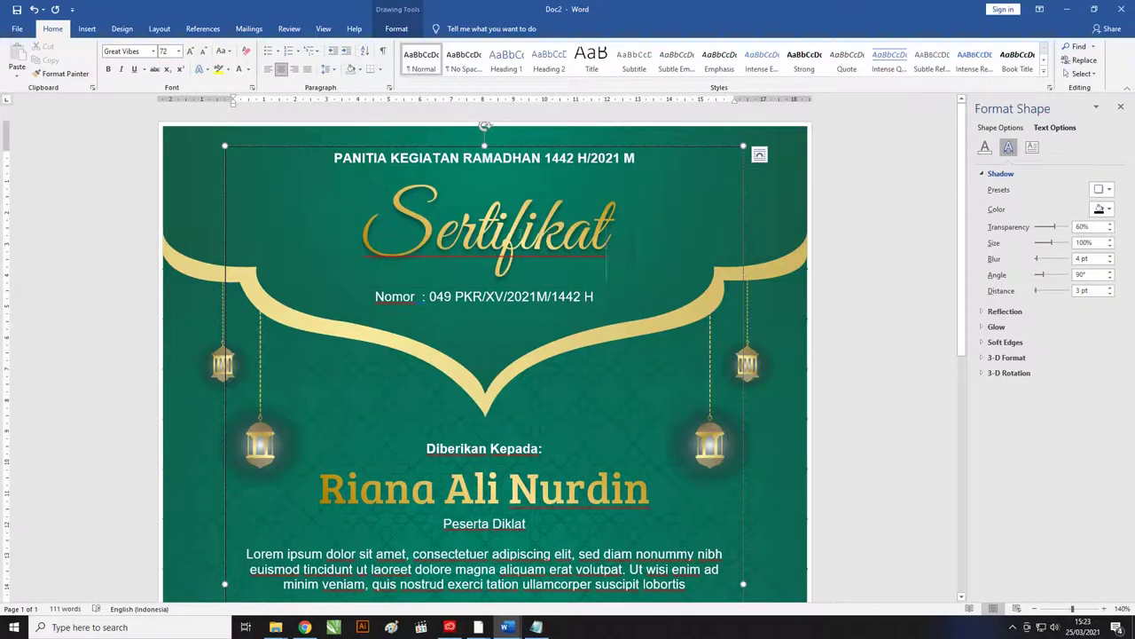
Give the Sertifikat title's shadow a light colour and a 0° angle
{"action": "double_click", "coordinate": [362, 232]}
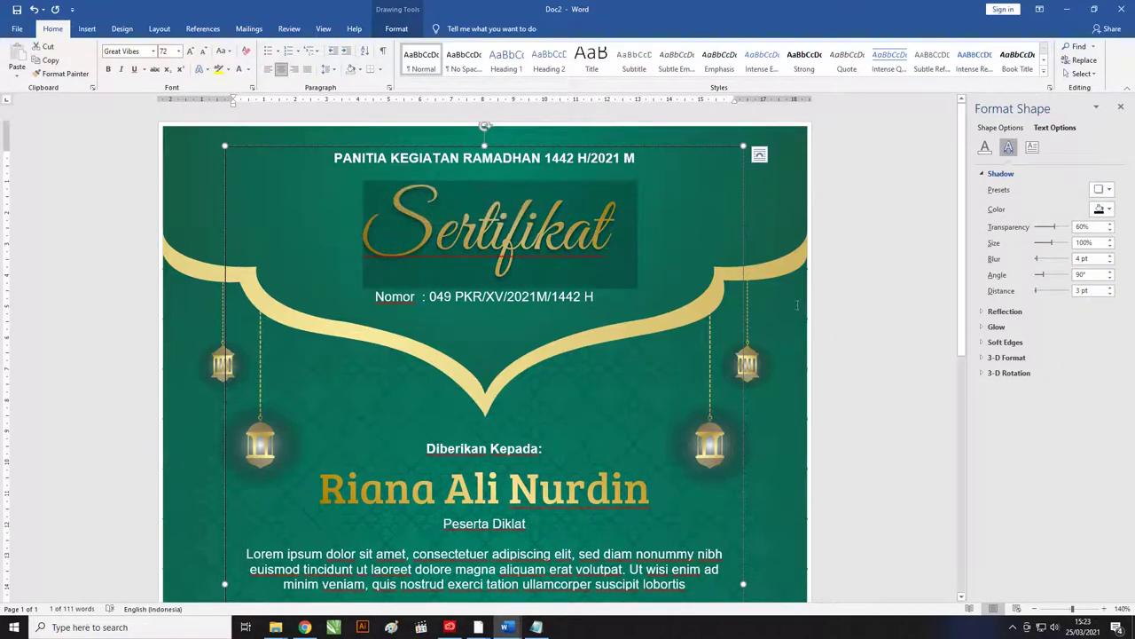
{"action": "left_click", "coordinate": [1108, 208]}
{"action": "left_click", "coordinate": [1039, 243]}
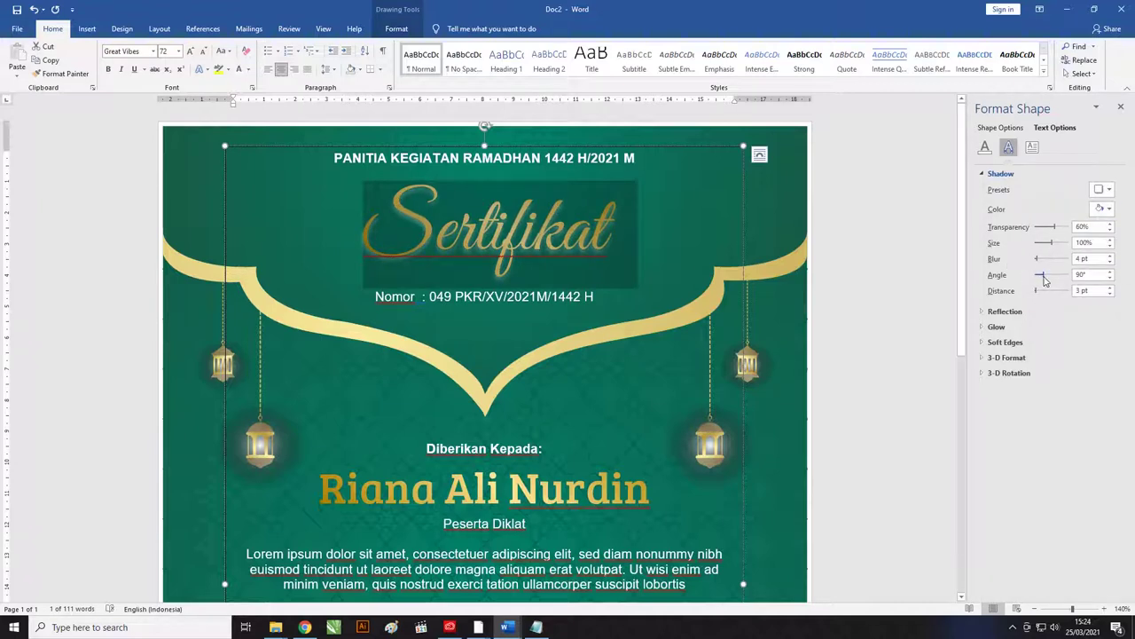
{"action": "left_click_drag", "start_coordinate": [1044, 280], "coordinate": [1031, 281]}
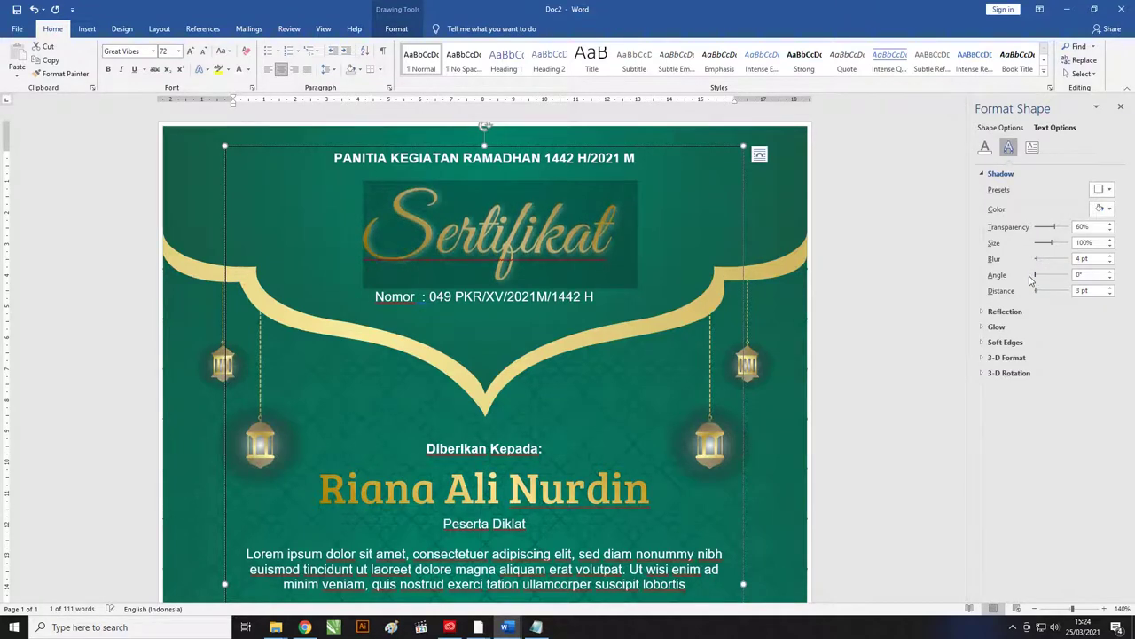
{"action": "left_click", "coordinate": [1107, 192]}
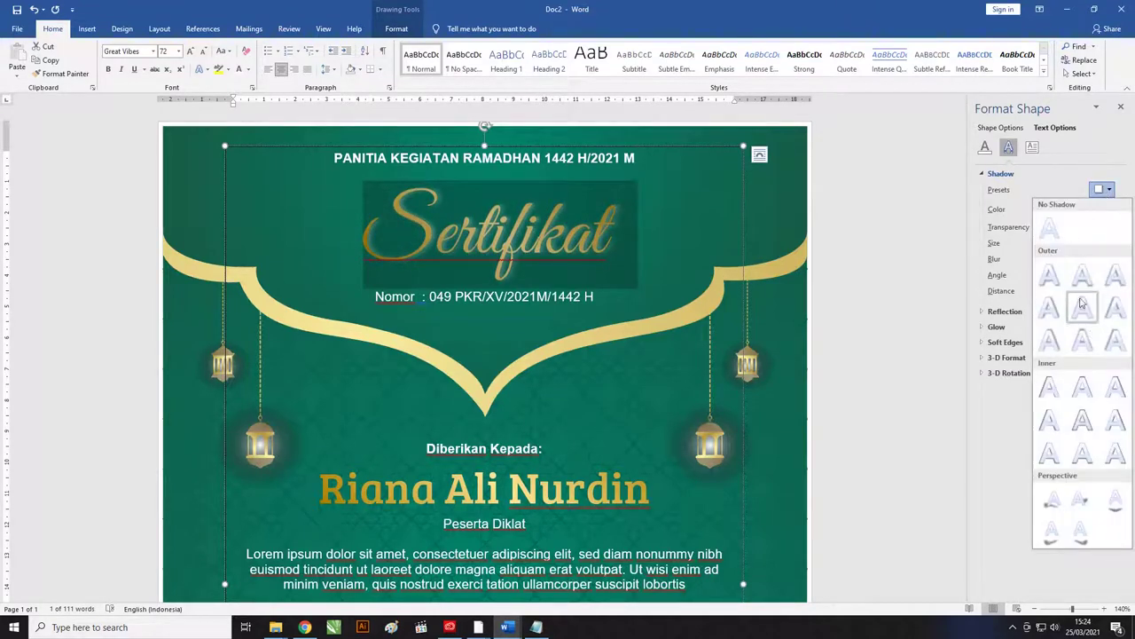
{"action": "left_click", "coordinate": [1060, 177]}
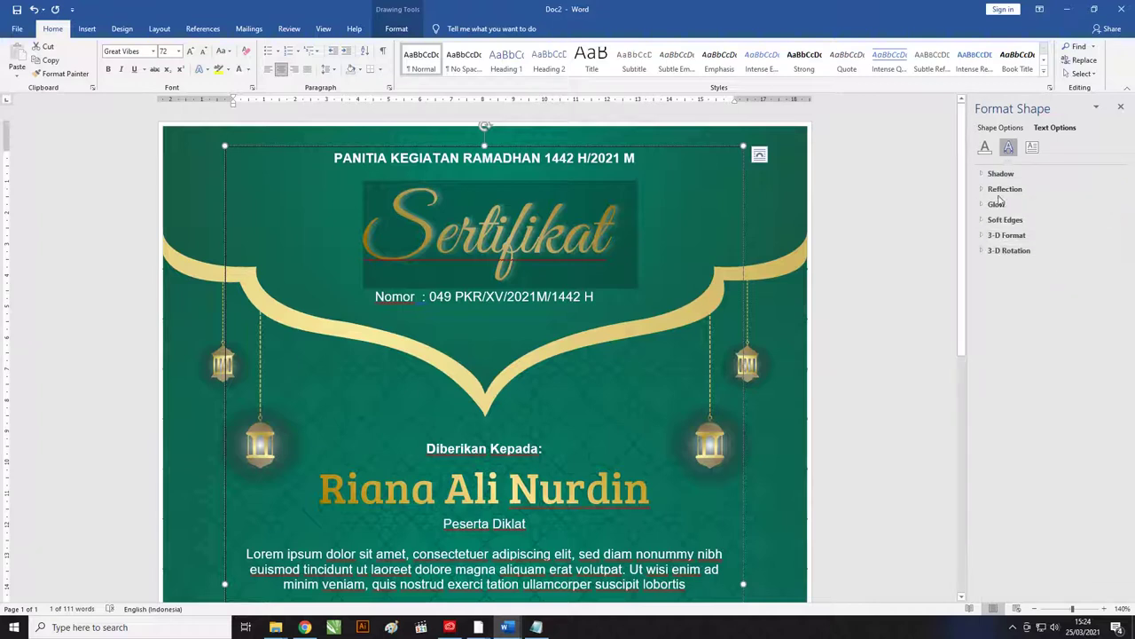
{"action": "left_click", "coordinate": [1002, 174]}
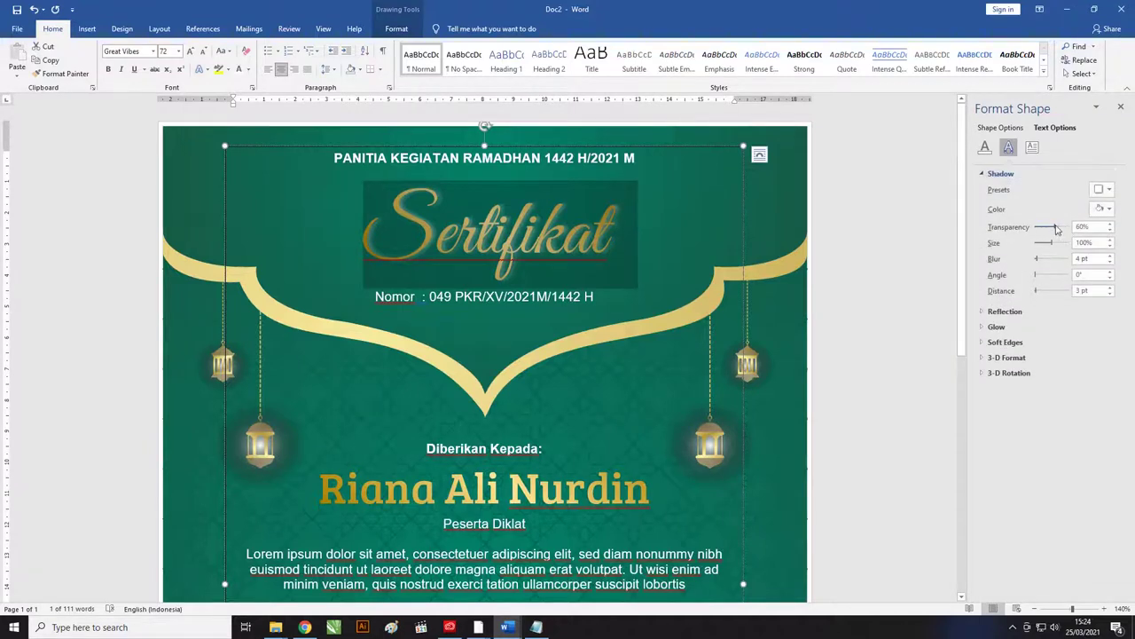
Set the title shadow to 0% transparency, 100% size, 0 pt blur and 1 pt distance
{"action": "left_click_drag", "start_coordinate": [1056, 230], "coordinate": [1023, 229]}
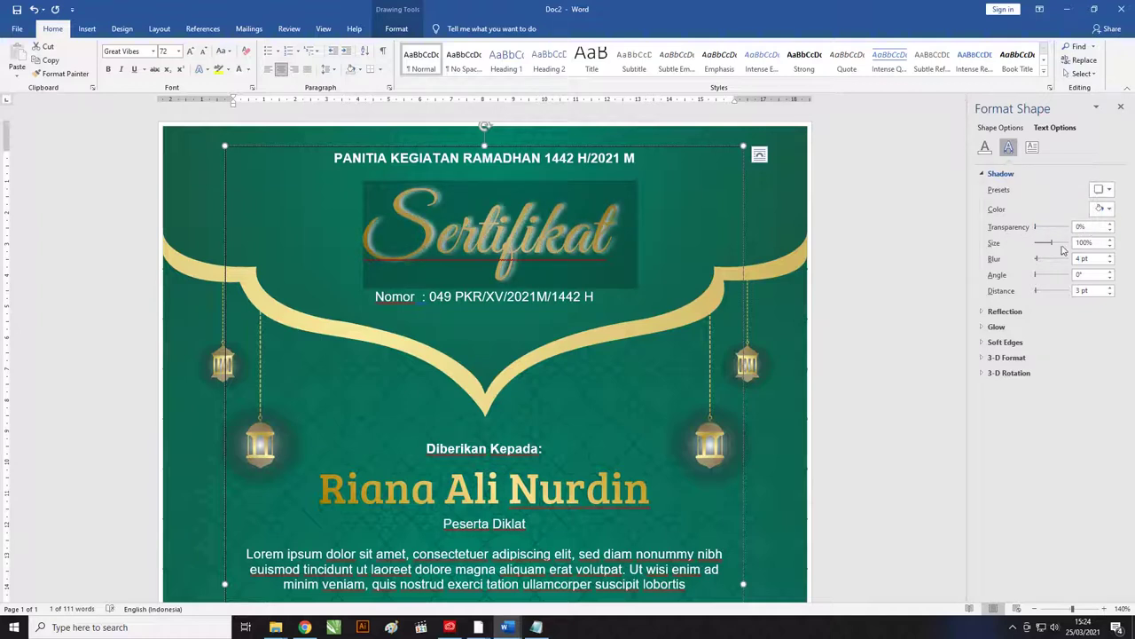
{"action": "left_click_drag", "start_coordinate": [1054, 248], "coordinate": [1043, 236]}
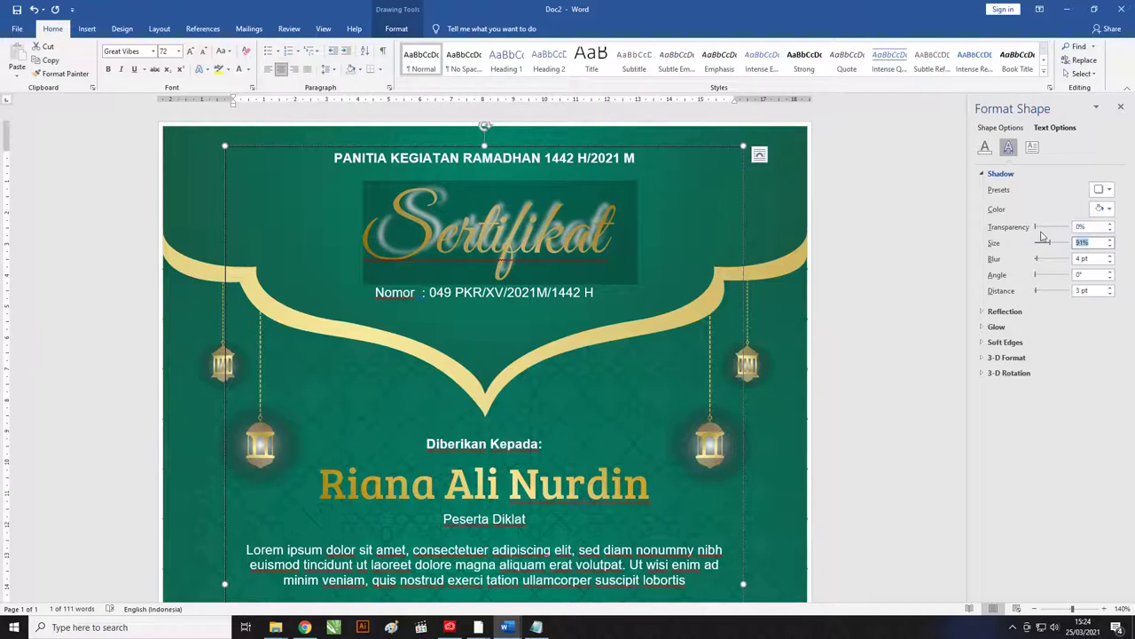
{"action": "type", "text": "00"}
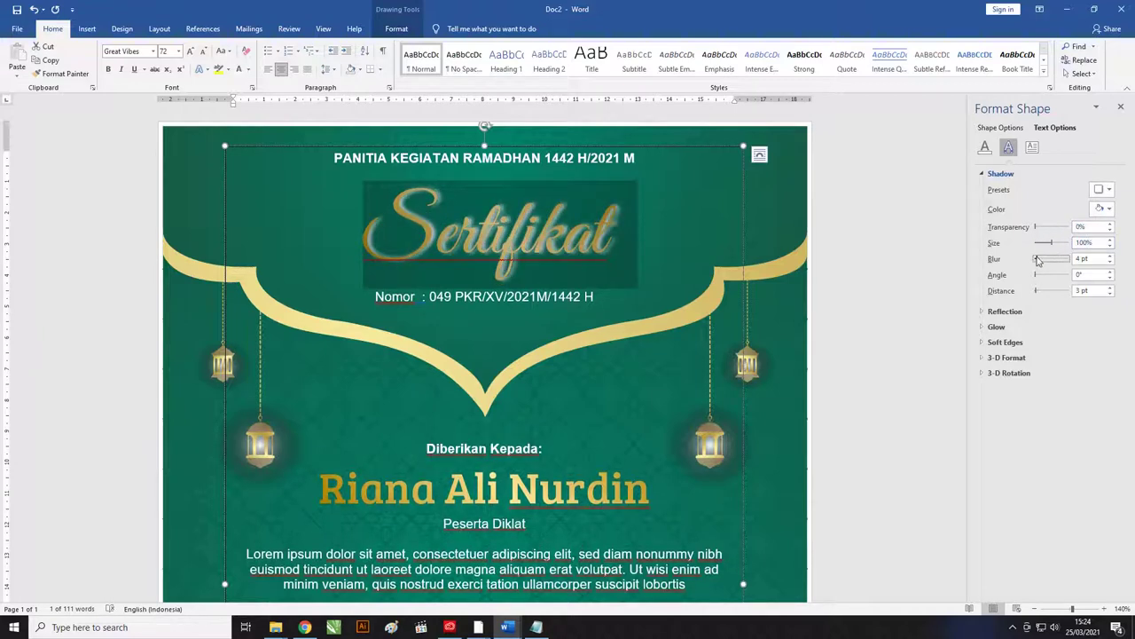
{"action": "left_click_drag", "start_coordinate": [1036, 259], "coordinate": [1031, 260]}
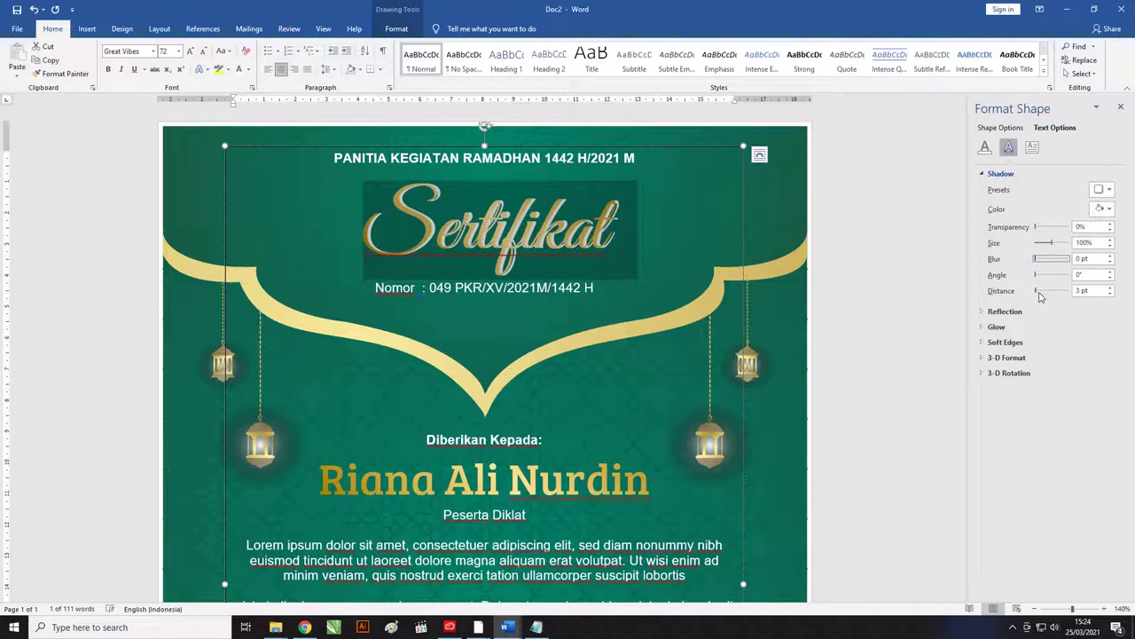
{"action": "left_click", "coordinate": [1109, 293]}
{"action": "left_click", "coordinate": [1108, 294]}
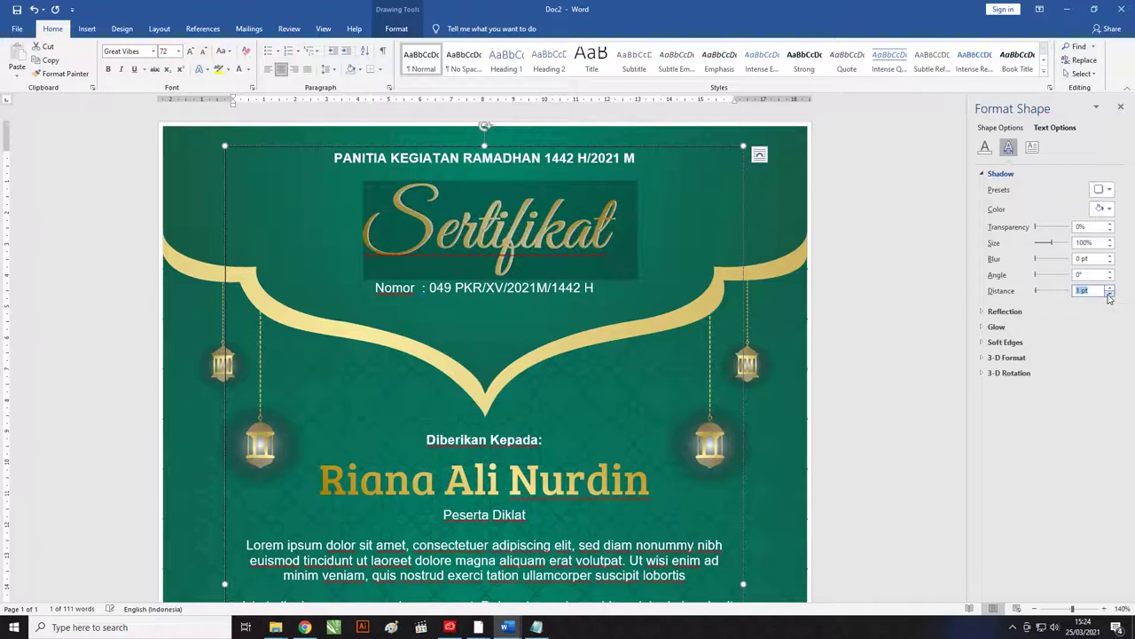
{"action": "left_click", "coordinate": [558, 269]}
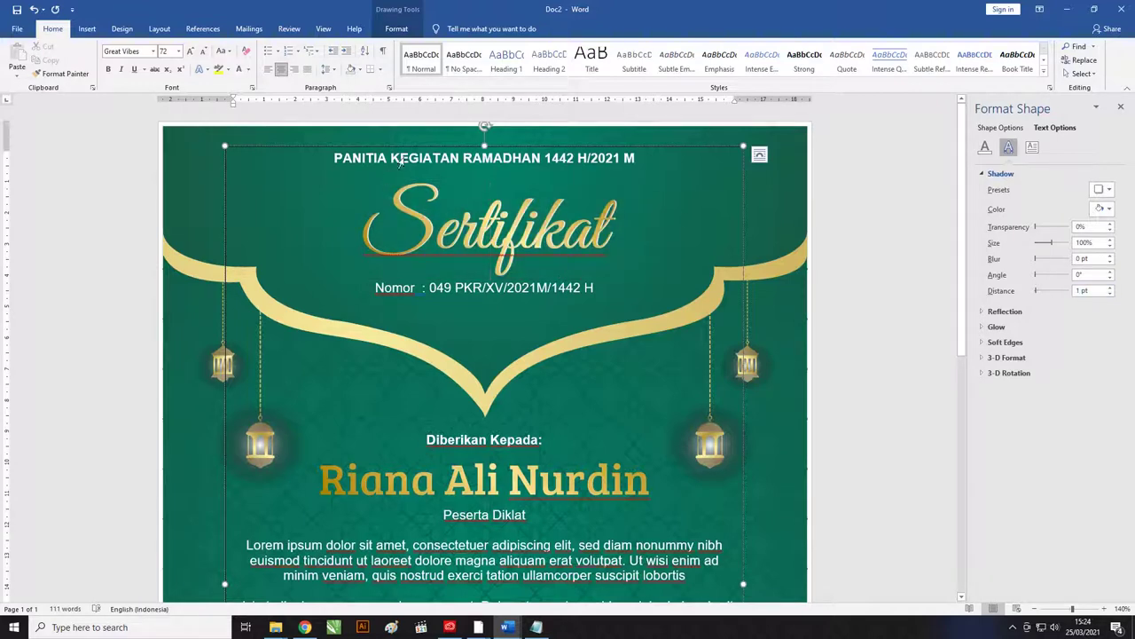
Give the recipient's name line a white outer shadow
{"action": "scroll", "coordinate": [458, 340], "scroll_direction": "down", "scroll_amount": 3}
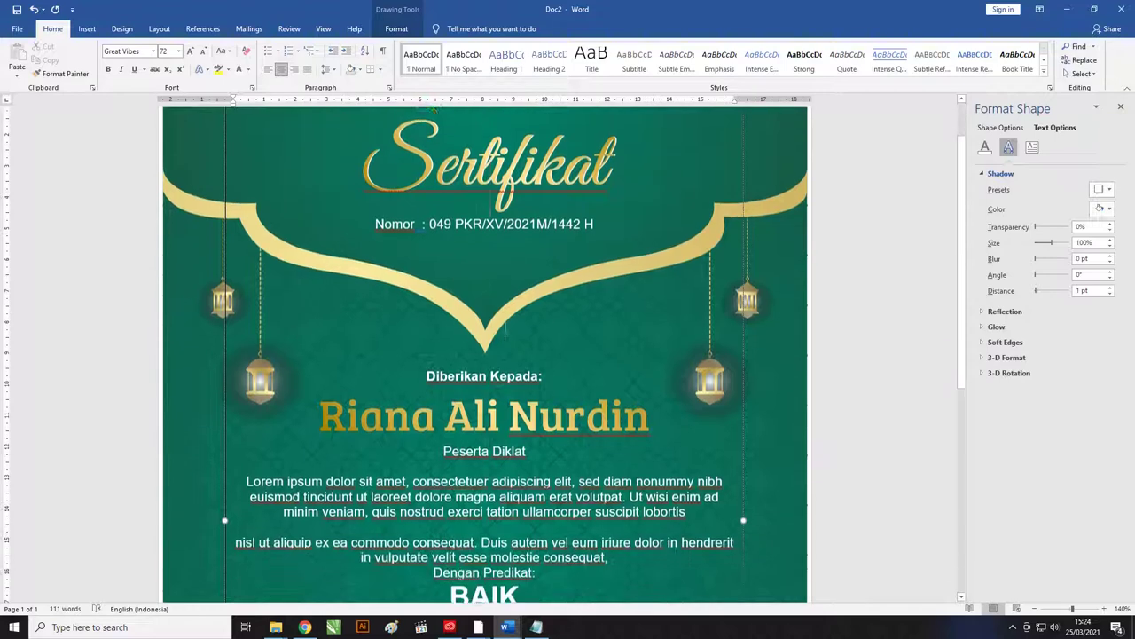
{"action": "scroll", "coordinate": [506, 328], "scroll_direction": "up", "scroll_amount": 2}
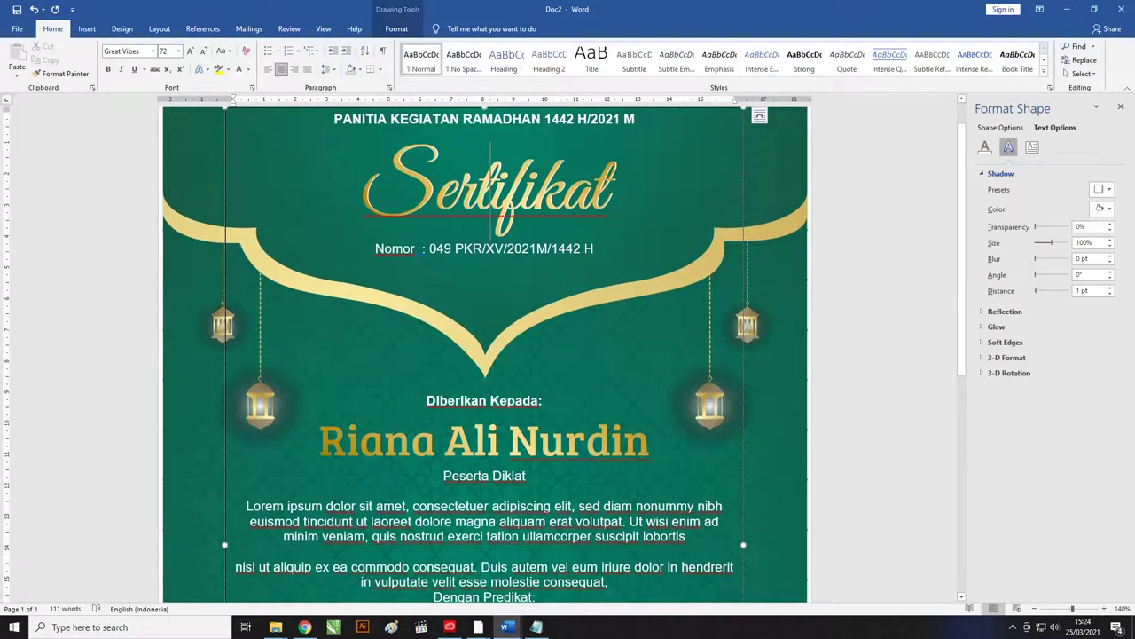
{"action": "left_click_drag", "start_coordinate": [672, 439], "coordinate": [349, 446]}
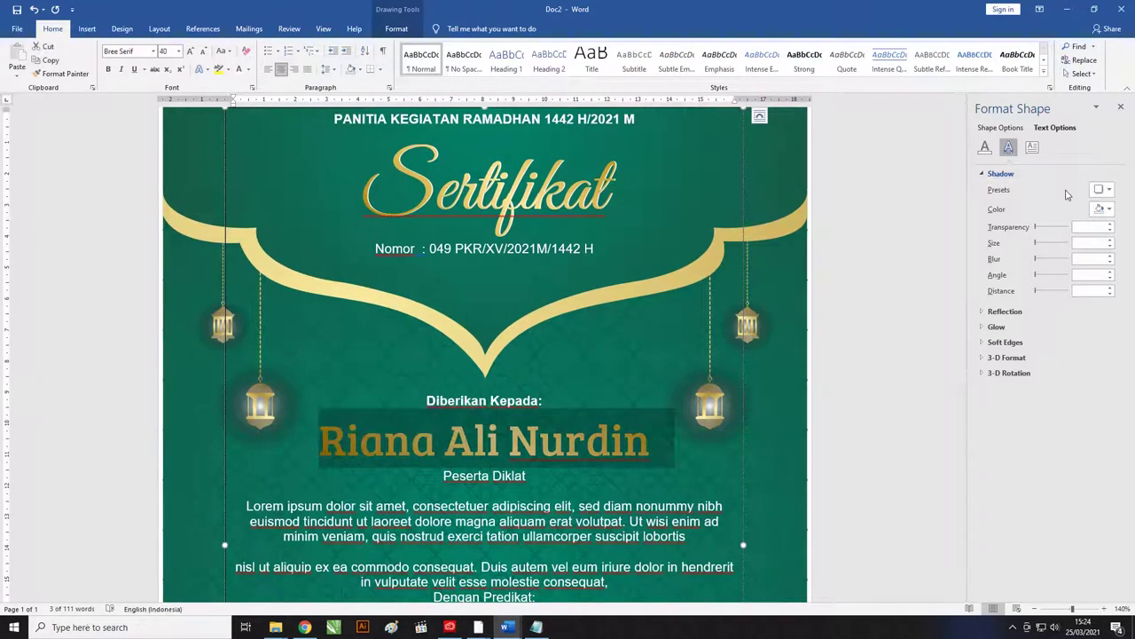
{"action": "left_click", "coordinate": [1108, 190]}
{"action": "left_click", "coordinate": [1081, 276]}
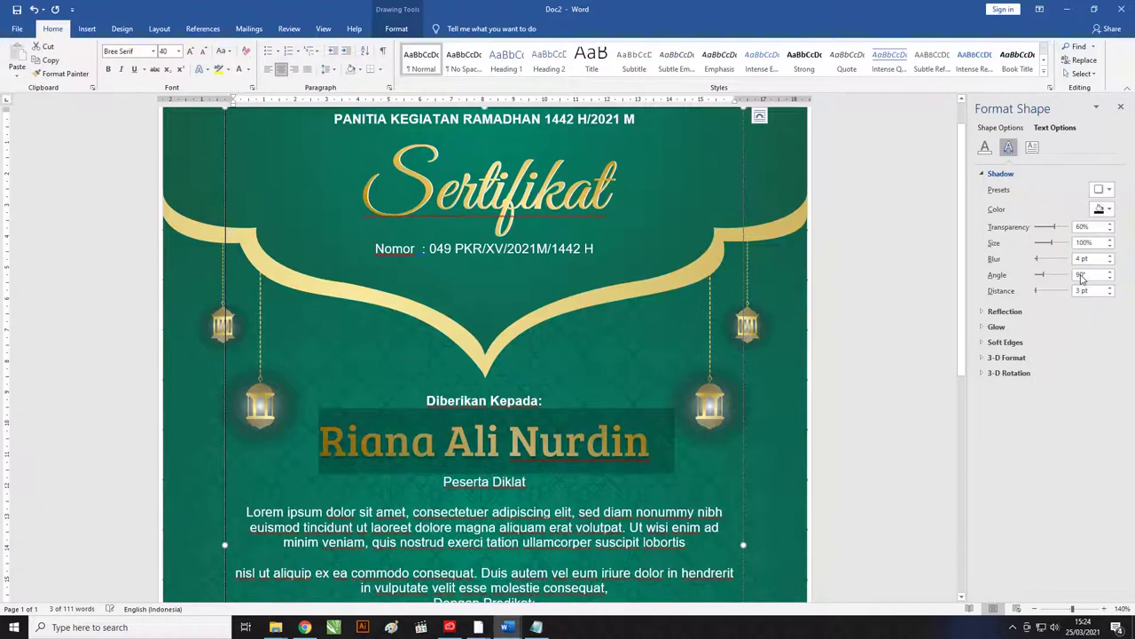
{"action": "left_click", "coordinate": [1108, 210]}
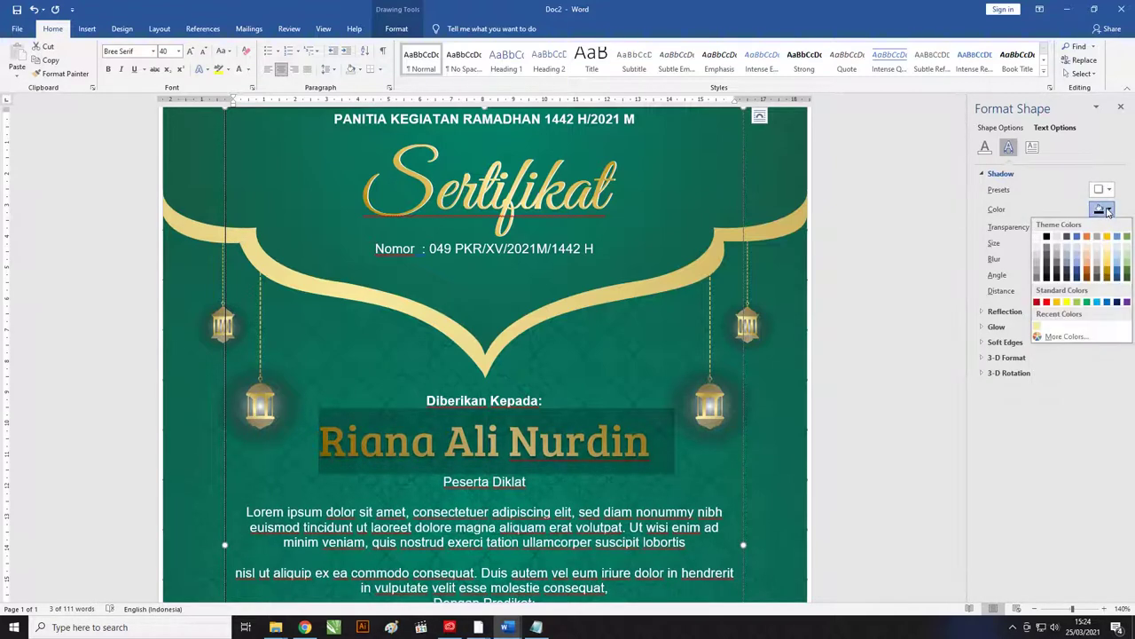
{"action": "left_click", "coordinate": [1038, 238]}
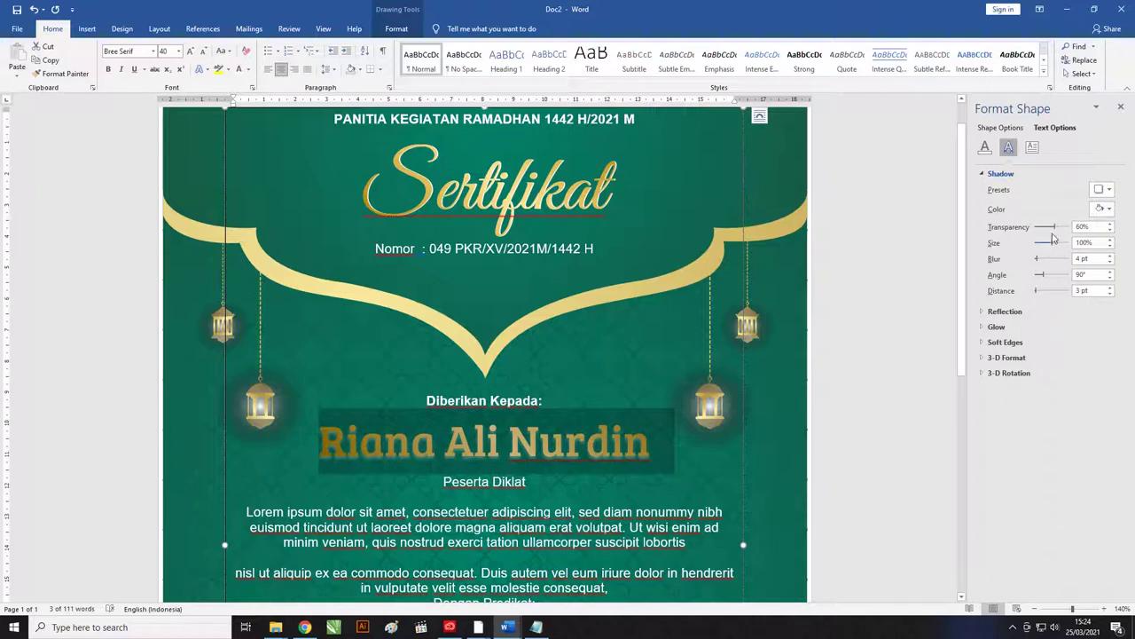
Set the name's shadow to 0% transparency, 100% size, 0 pt blur and 2 pt distance
{"action": "mouse_move", "coordinate": [1052, 227]}
{"action": "left_mouse_down"}
{"action": "mouse_move", "coordinate": [1007, 230]}
{"action": "mouse_move", "coordinate": [1047, 246]}
{"action": "mouse_move", "coordinate": [986, 244]}
{"action": "left_mouse_up"}
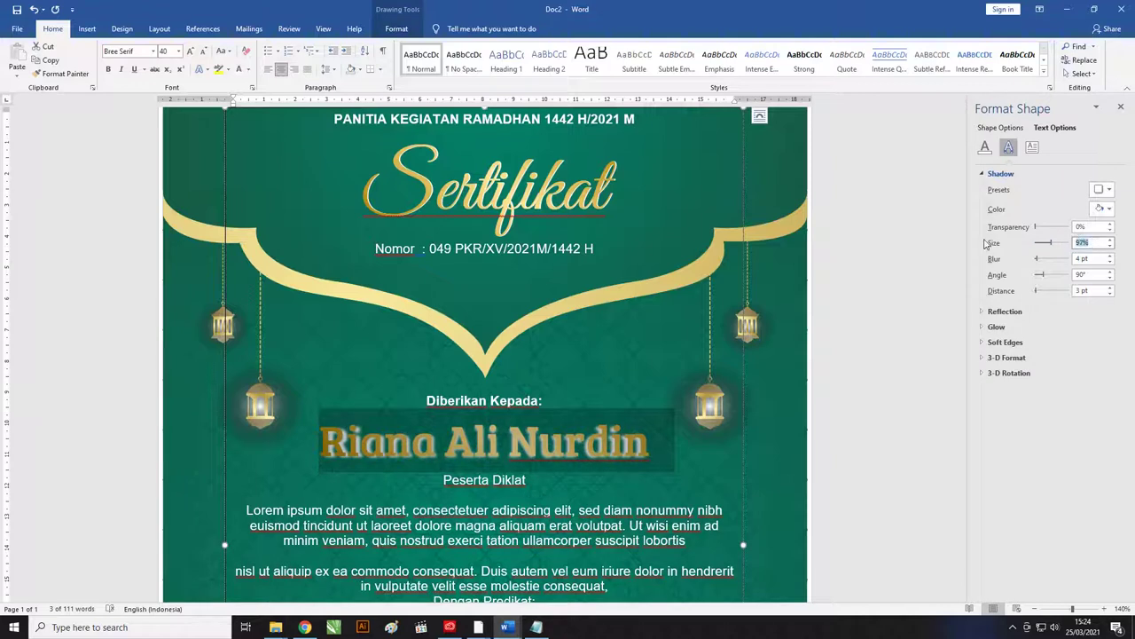
{"action": "type", "text": "100"}
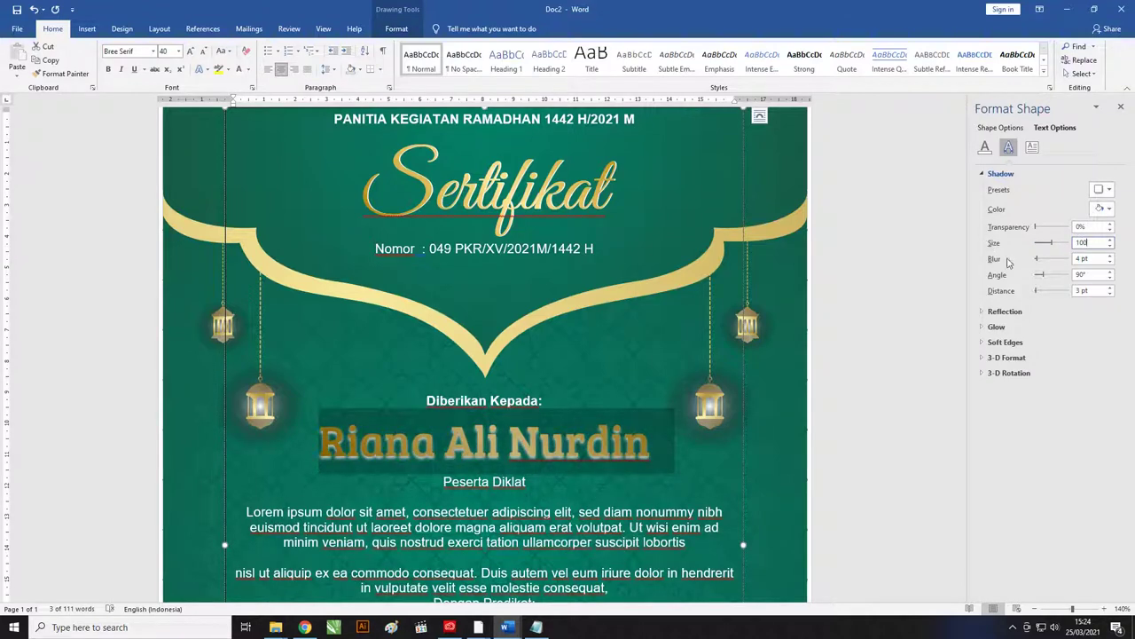
{"action": "left_click_drag", "start_coordinate": [1039, 264], "coordinate": [1027, 264]}
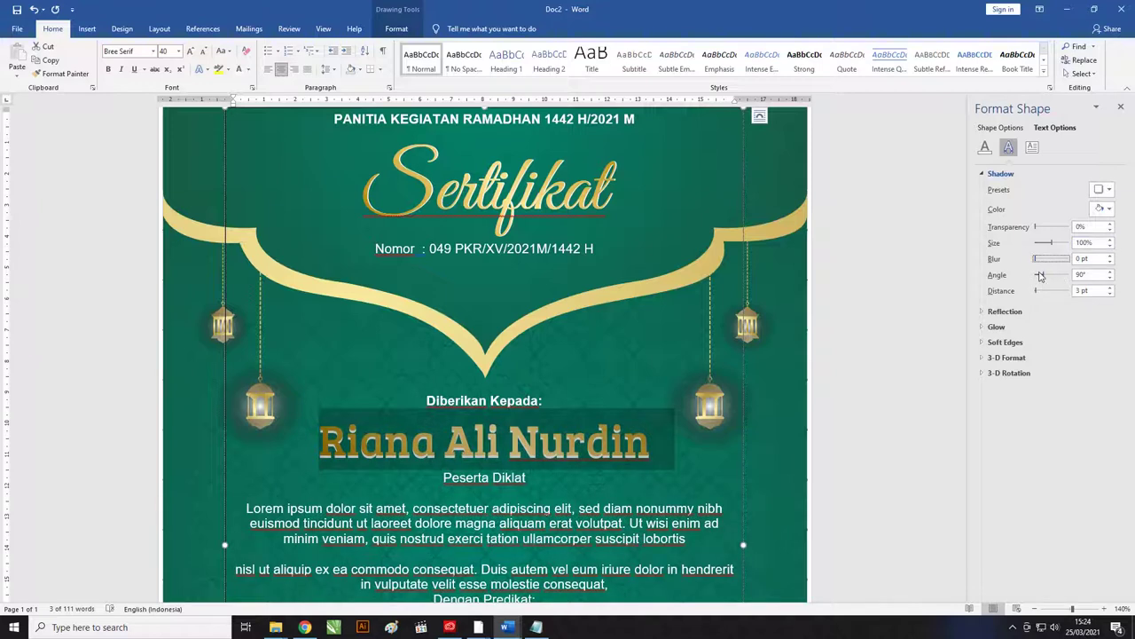
{"action": "left_click", "coordinate": [1104, 191]}
{"action": "left_click", "coordinate": [1072, 178]}
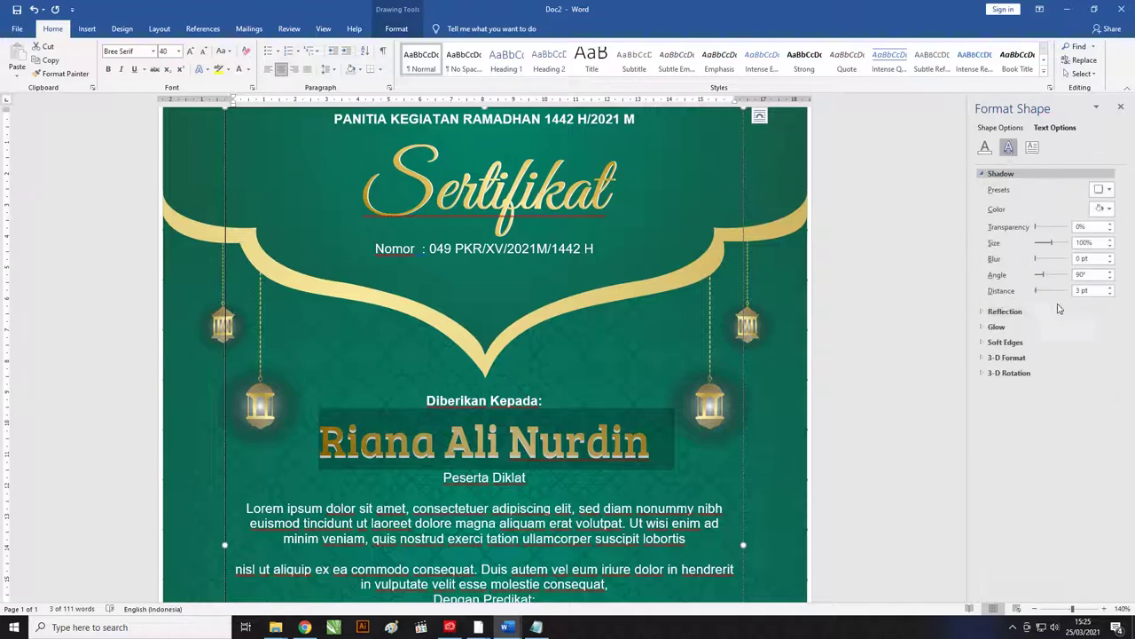
{"action": "left_click", "coordinate": [1108, 295]}
Make the Sertifikat title bold
{"action": "left_click", "coordinate": [607, 255]}
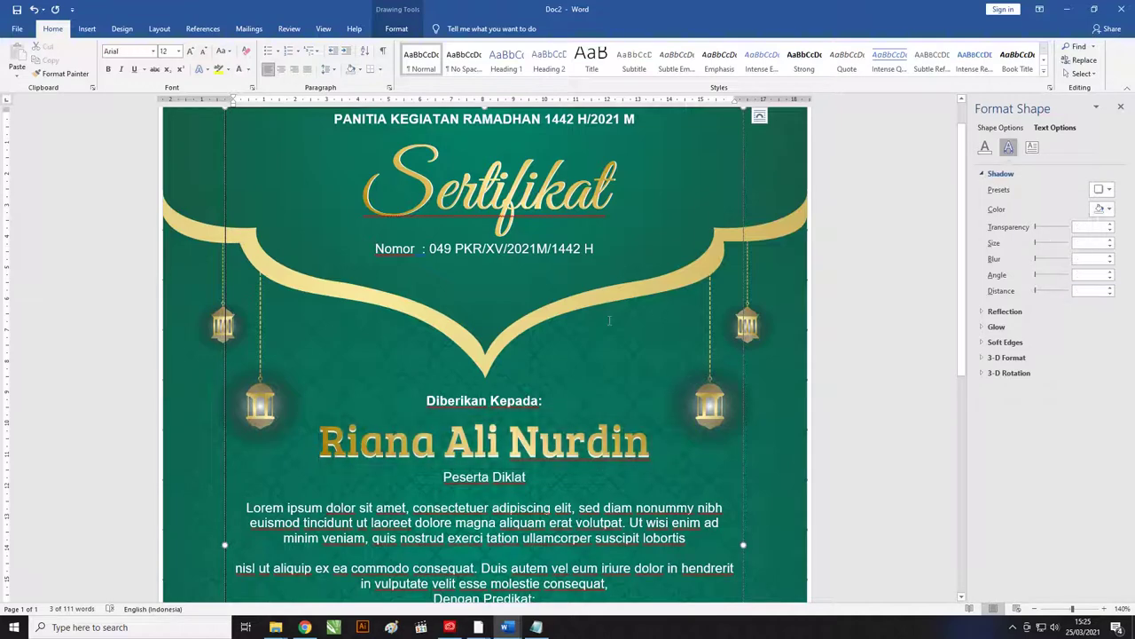
{"action": "scroll", "coordinate": [387, 210], "scroll_direction": "up", "scroll_amount": 1}
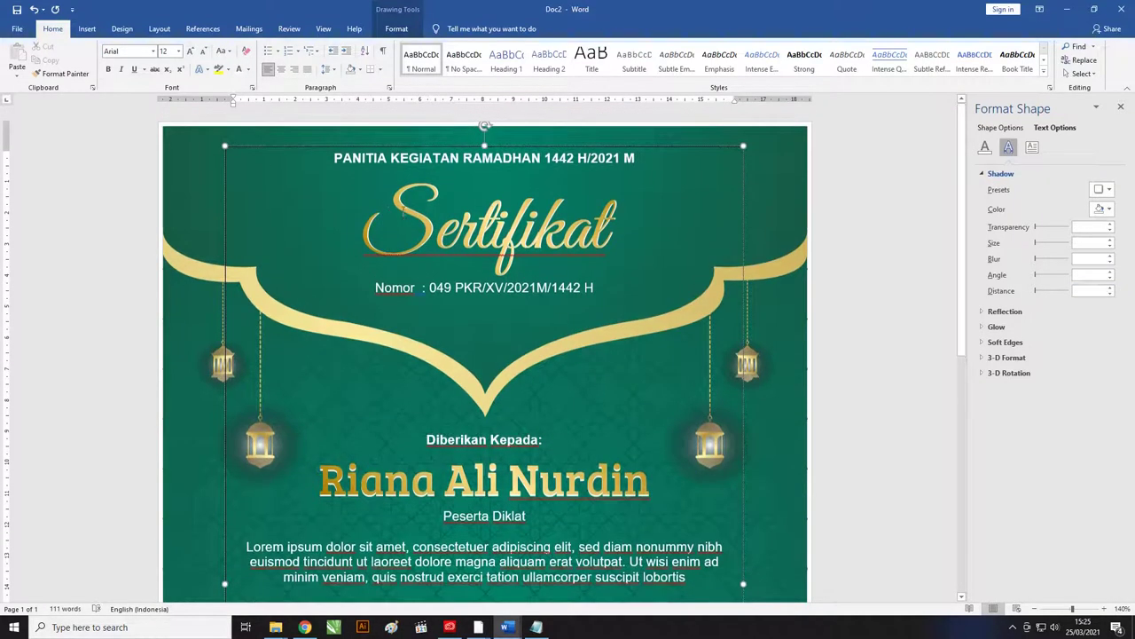
{"action": "double_click", "coordinate": [312, 213]}
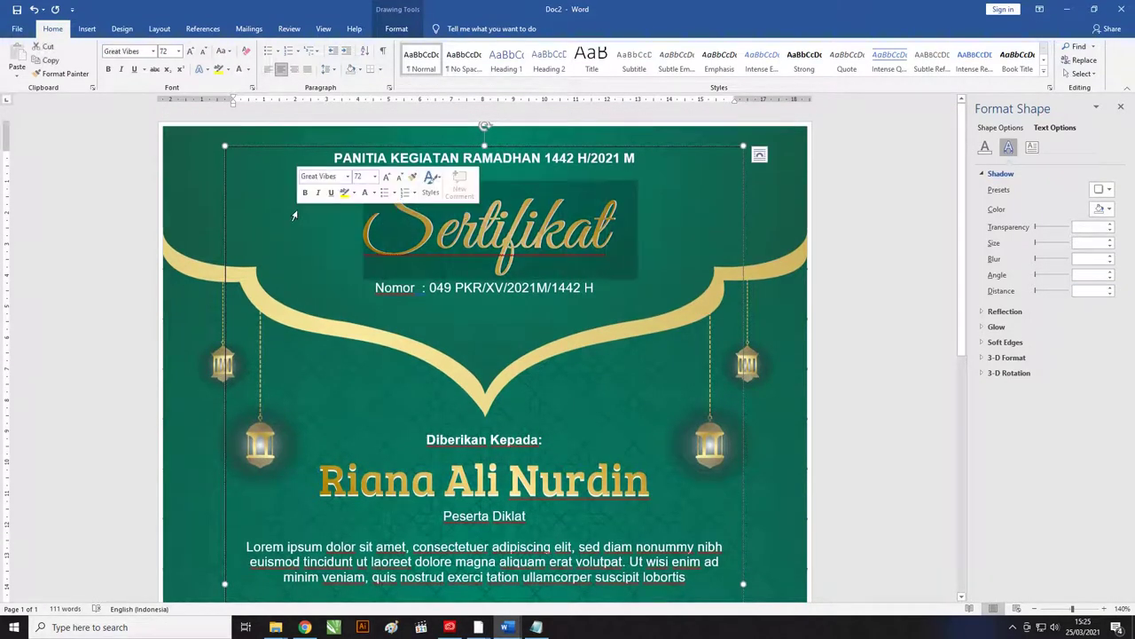
{"action": "left_click", "coordinate": [108, 71]}
{"action": "left_click", "coordinate": [563, 257]}
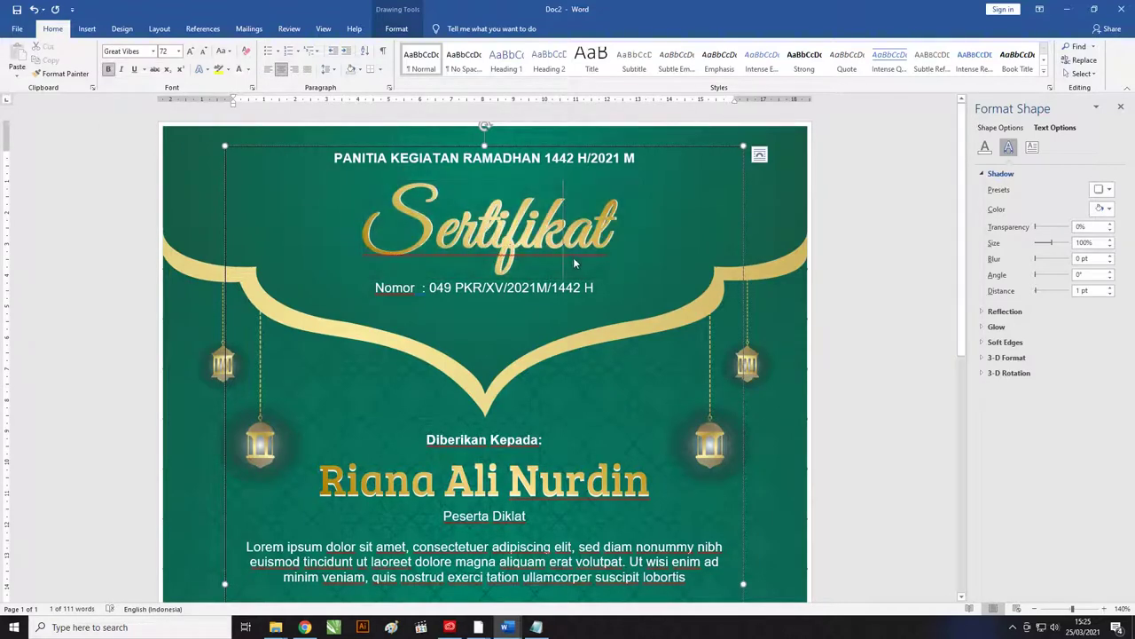
Select everything and set Shape Outline to No Outline for all text boxes
{"action": "scroll", "coordinate": [783, 306], "scroll_direction": "down", "scroll_amount": 3}
{"action": "scroll", "coordinate": [784, 306], "scroll_direction": "down", "scroll_amount": 5}
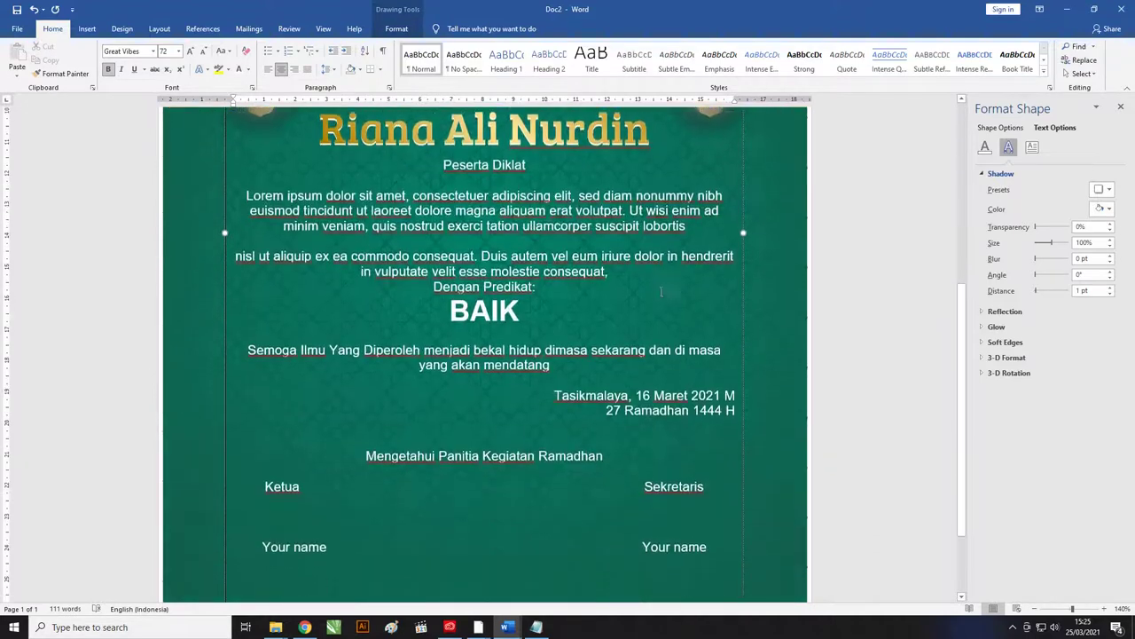
{"action": "scroll", "coordinate": [783, 306], "scroll_direction": "down", "scroll_amount": 2}
{"action": "scroll", "coordinate": [670, 161], "scroll_direction": "up", "scroll_amount": 2}
{"action": "scroll", "coordinate": [670, 160], "scroll_direction": "up", "scroll_amount": 8}
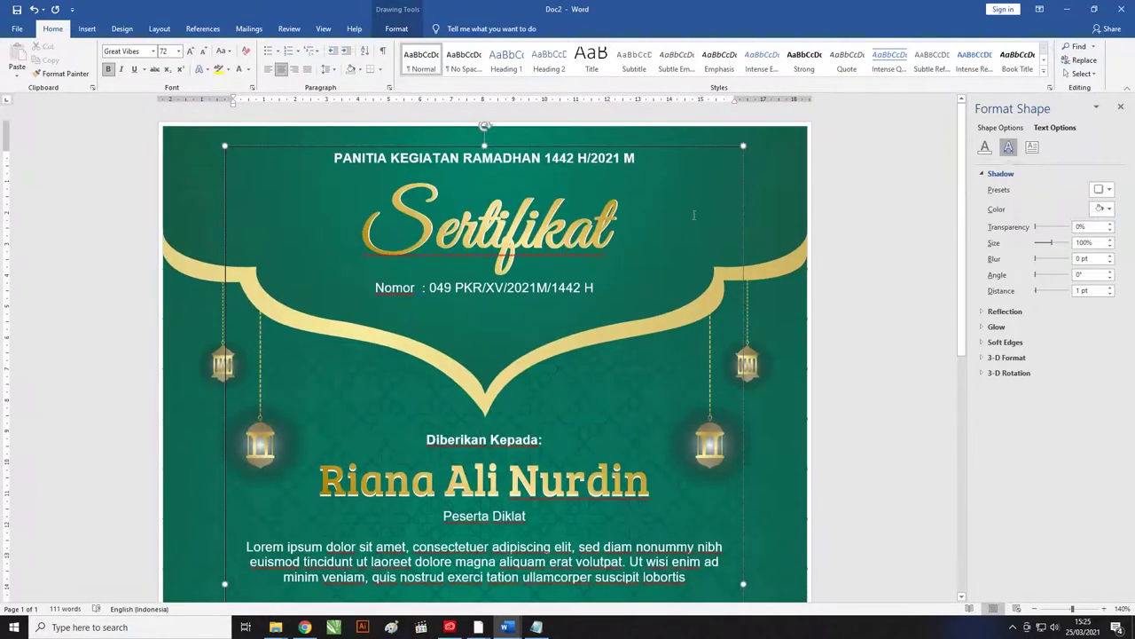
{"action": "key", "text": "ctrl+a"}
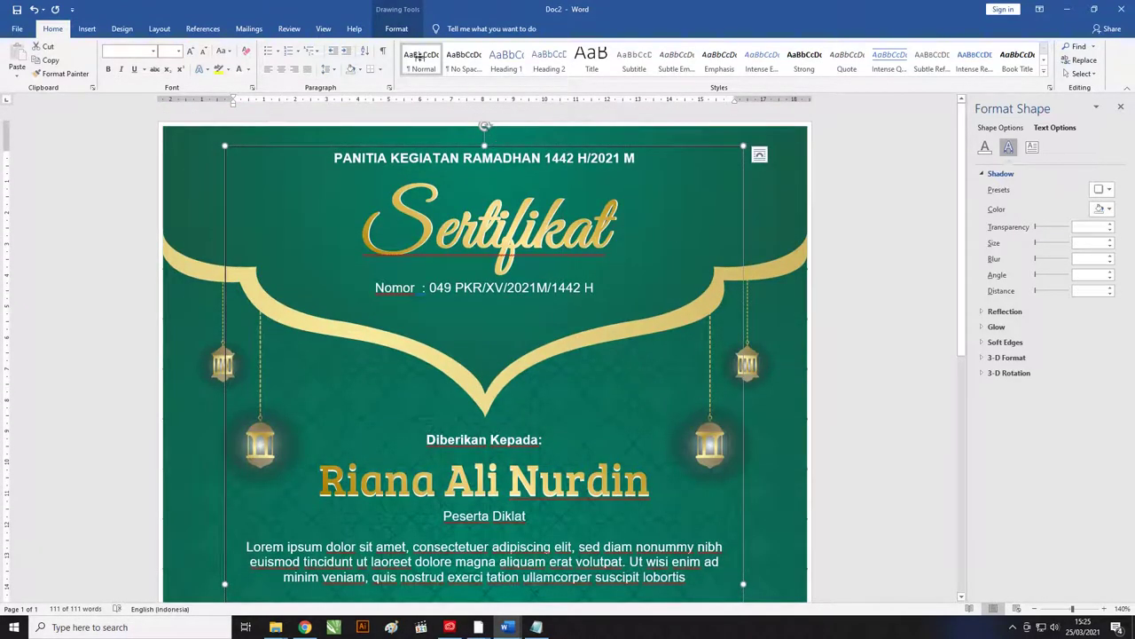
{"action": "left_click", "coordinate": [410, 34]}
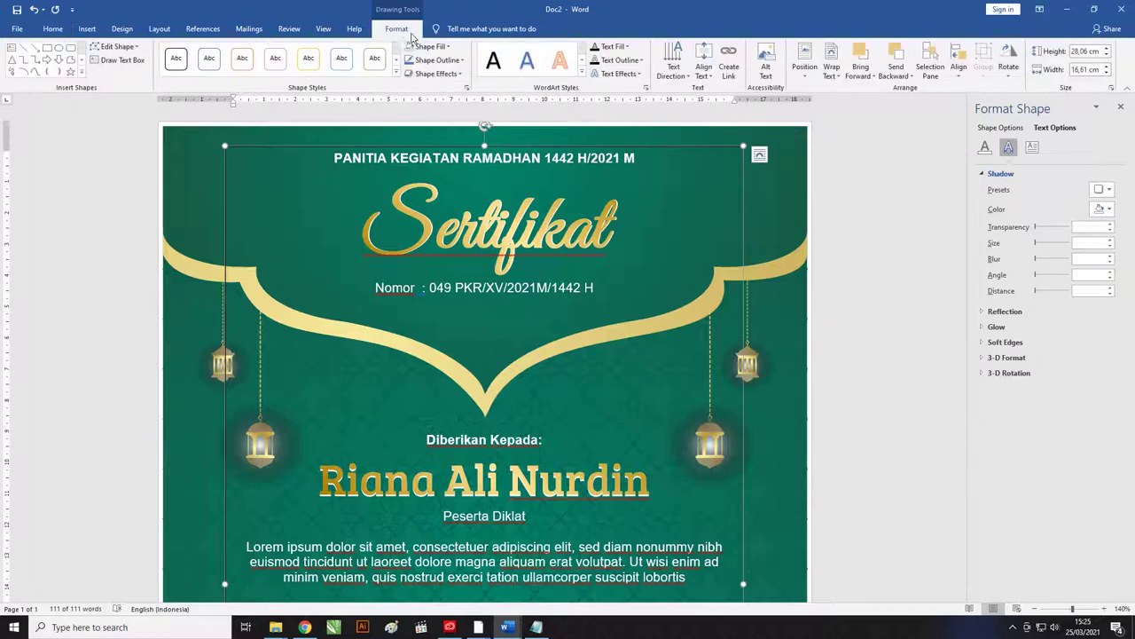
{"action": "left_click", "coordinate": [448, 60]}
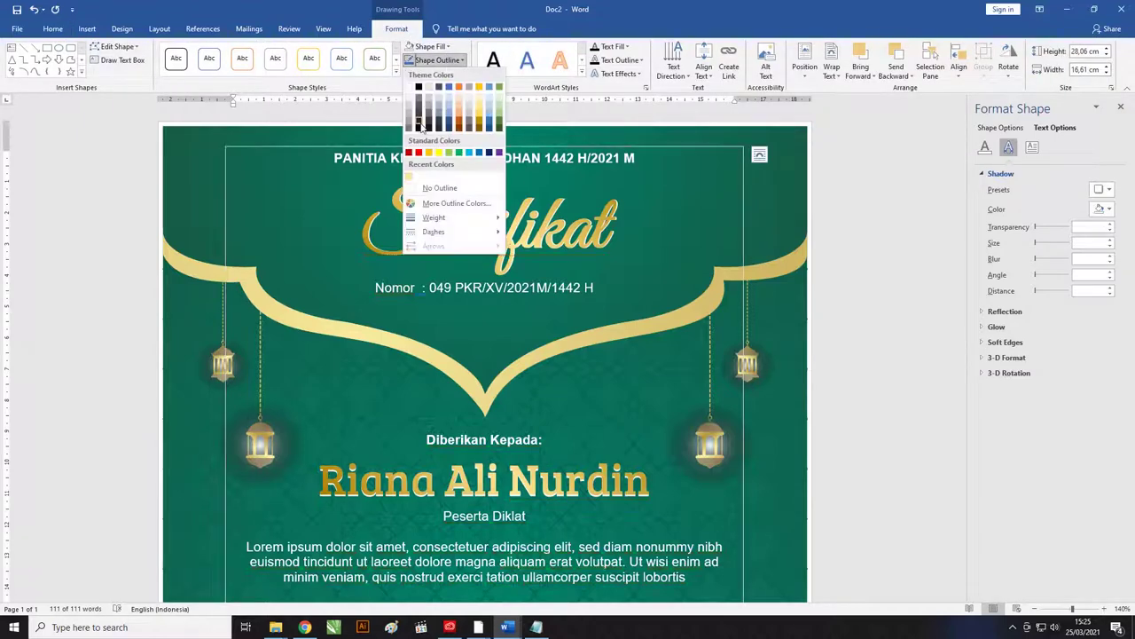
{"action": "left_click", "coordinate": [439, 182]}
{"action": "scroll", "coordinate": [690, 210], "scroll_direction": "down", "scroll_amount": 10}
{"action": "left_click", "coordinate": [690, 266]}
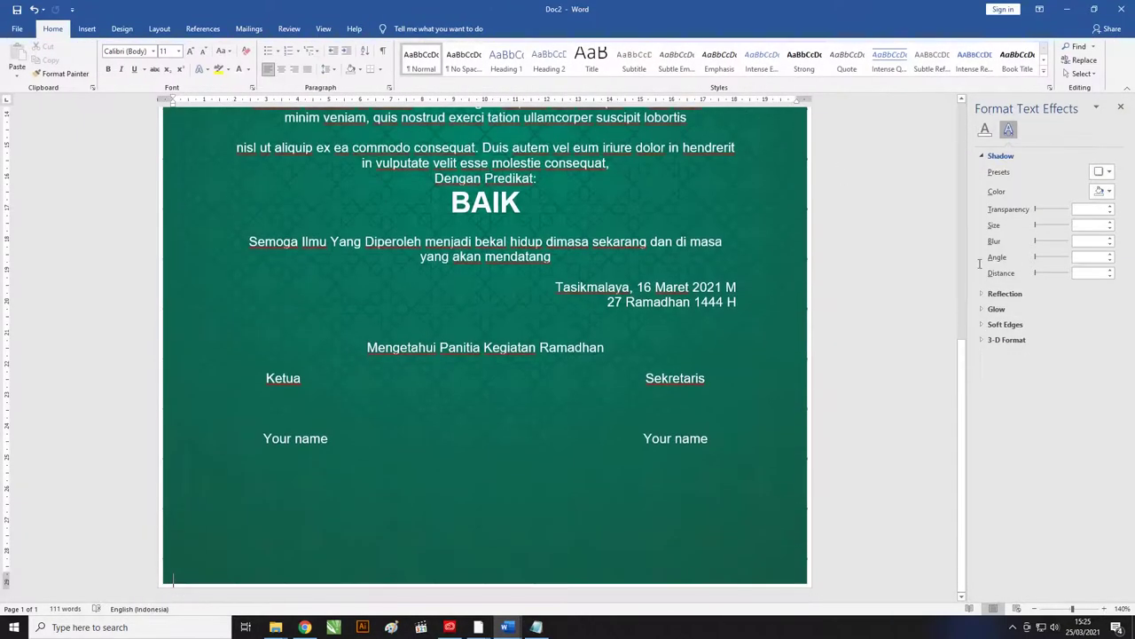
Close the Format Text Effects pane and zoom out to 70% to see the whole certificate
{"action": "left_click", "coordinate": [1129, 115]}
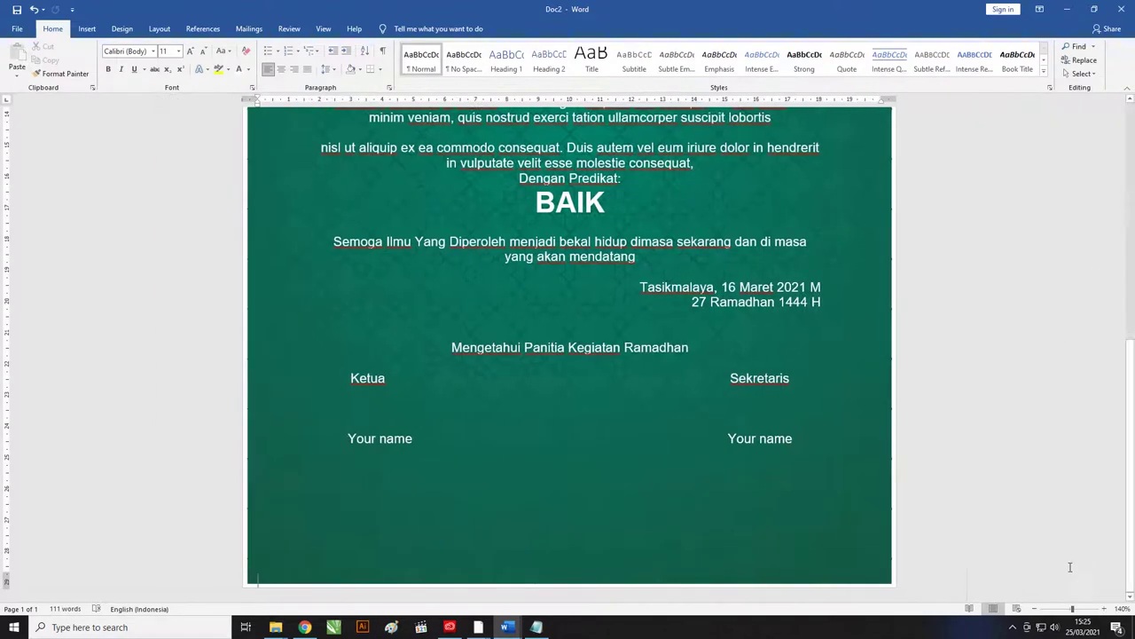
{"action": "left_click", "coordinate": [1034, 609]}
{"action": "left_click", "coordinate": [1034, 608]}
{"action": "left_click", "coordinate": [1034, 609]}
{"action": "left_click", "coordinate": [1034, 608]}
{"action": "left_click", "coordinate": [1034, 609]}
{"action": "left_click", "coordinate": [1034, 609]}
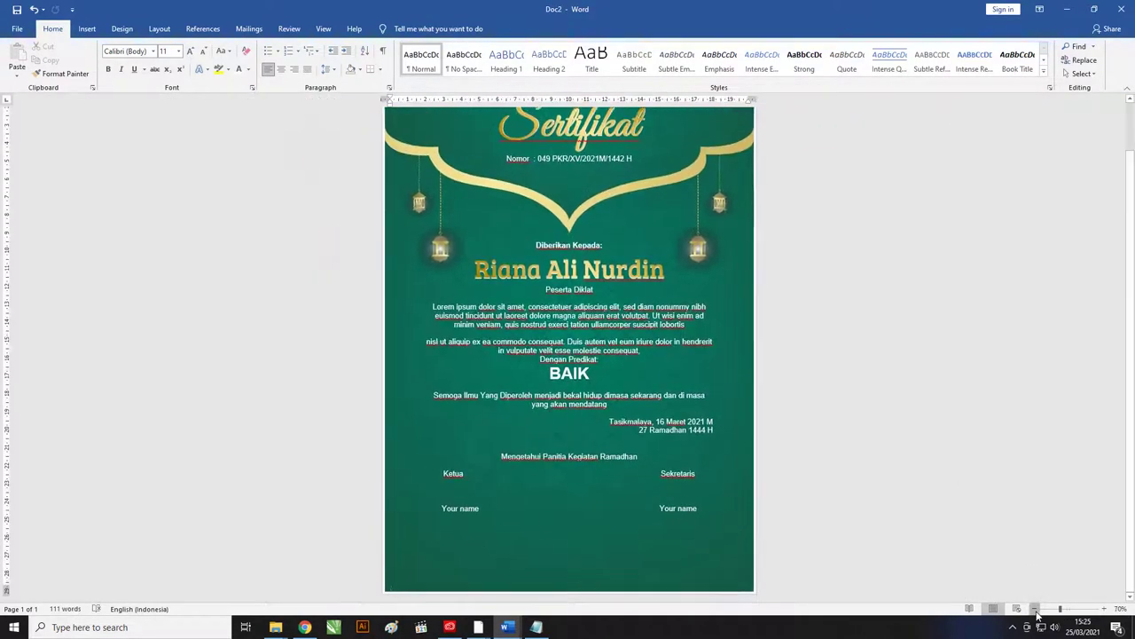
{"action": "left_click", "coordinate": [1035, 609]}
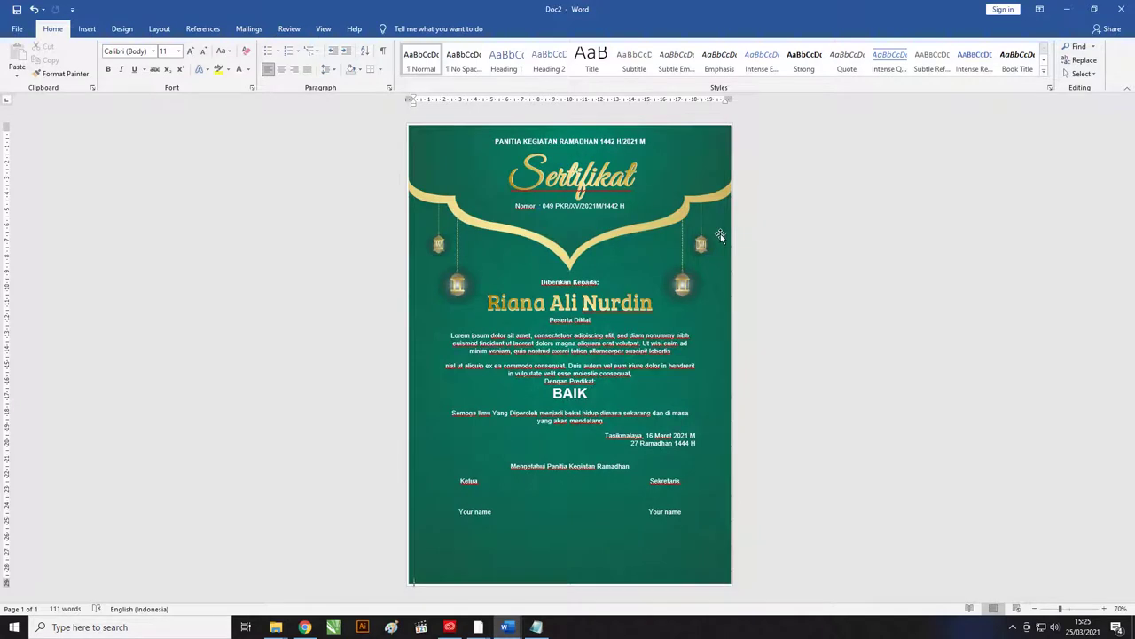